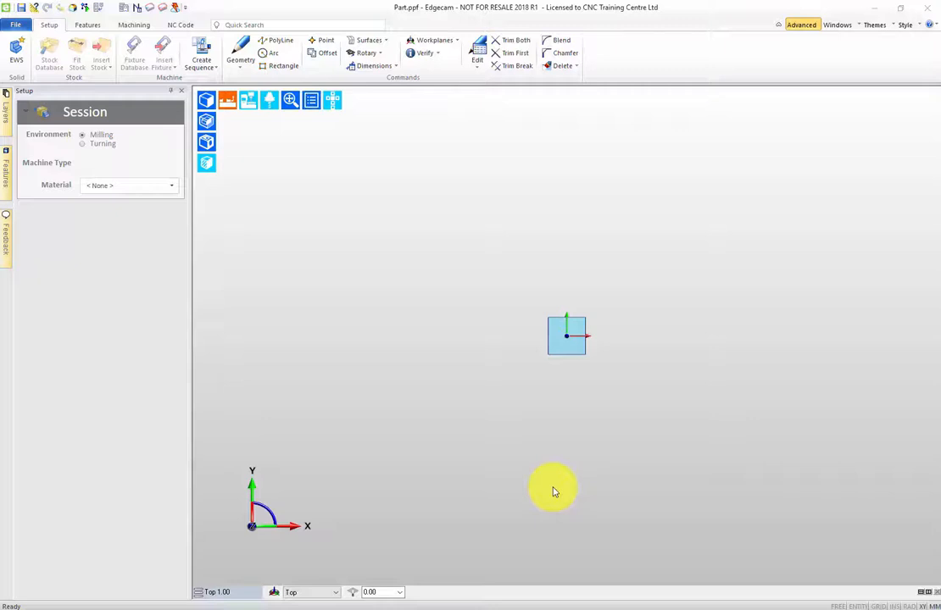
Sketch a closed three-step staircase profile from X140 Y100, about 121 mm wide and 60 mm high, with steps 20 mm high and about 40 mm deep.
click(16, 52)
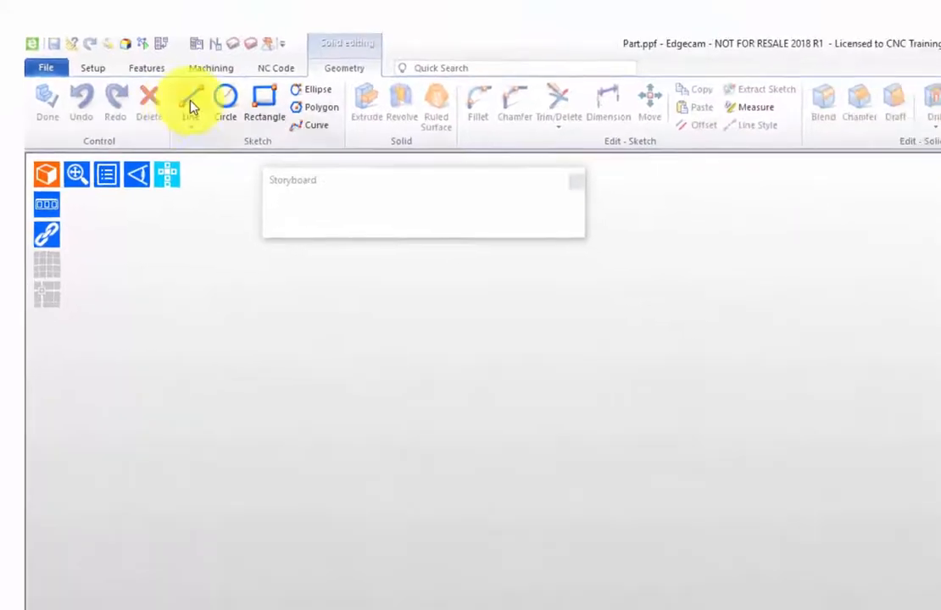
click(192, 106)
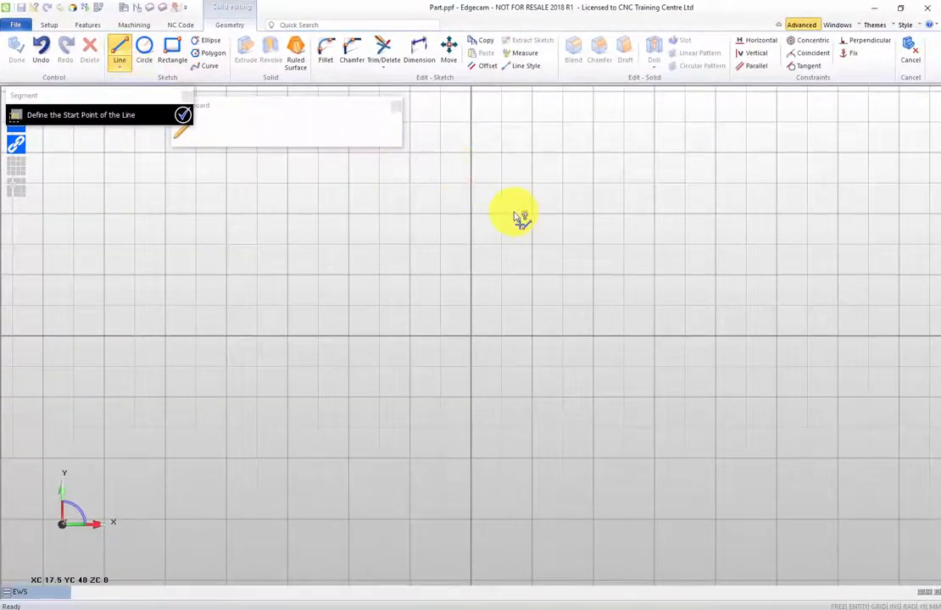
mouse_move(520, 217)
middle_down()
mouse_move(315, 370)
mouse_move(128, 563)
mouse_move(78, 546)
middle_up()
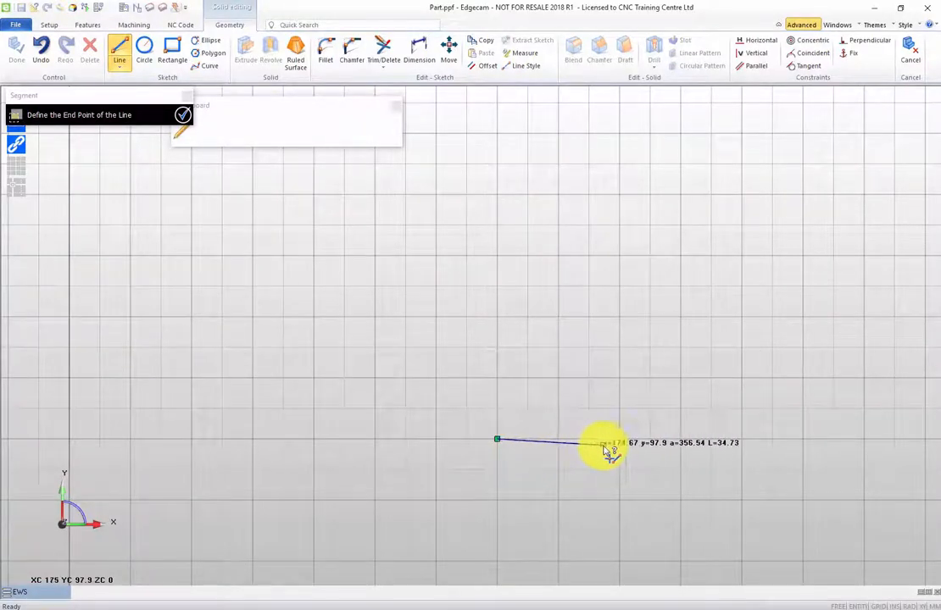
click(866, 439)
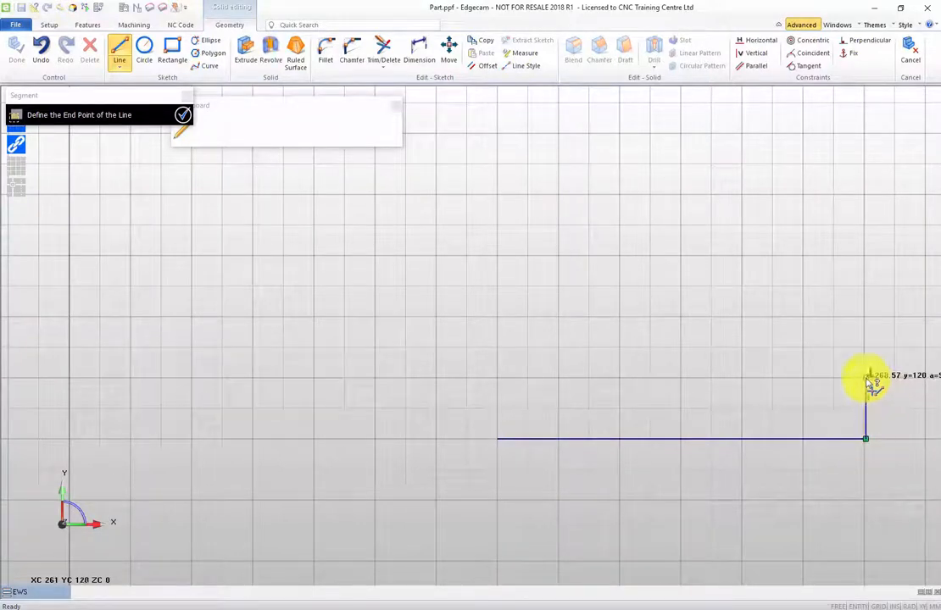
click(865, 376)
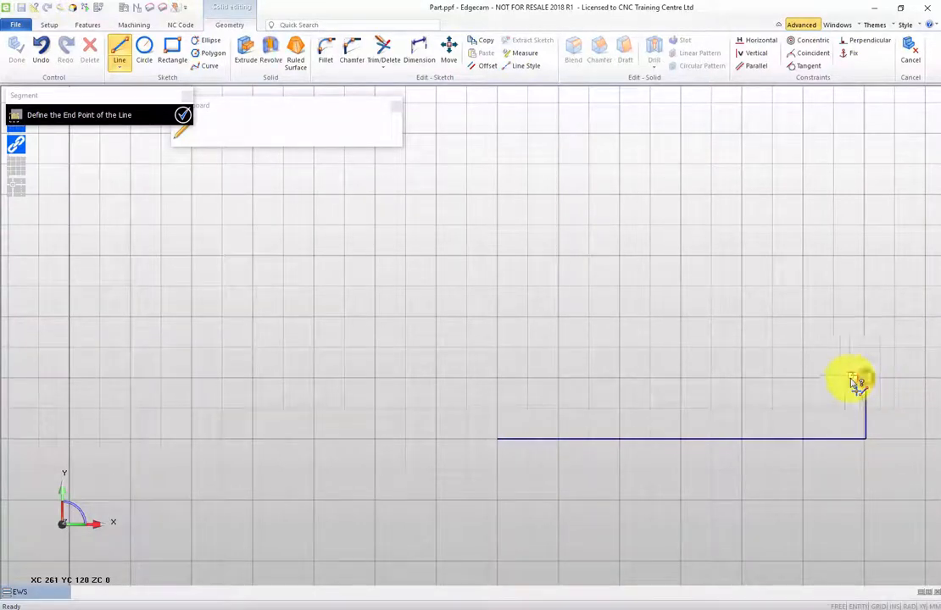
click(742, 379)
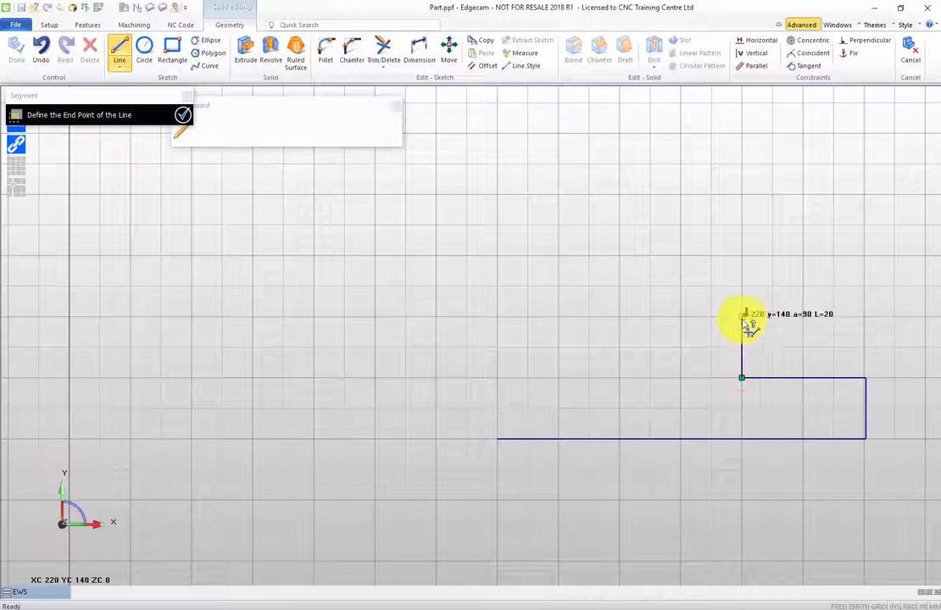
click(742, 318)
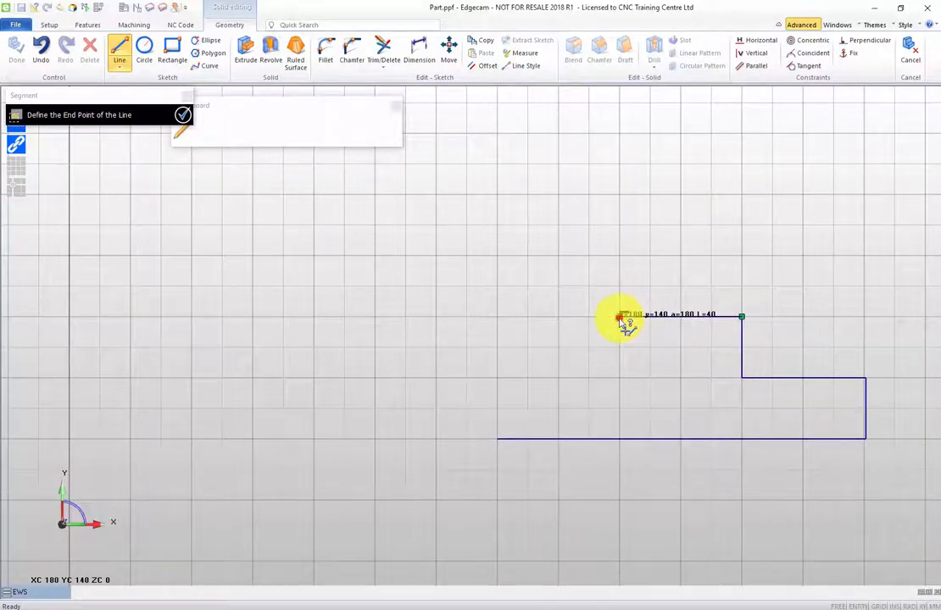
click(620, 317)
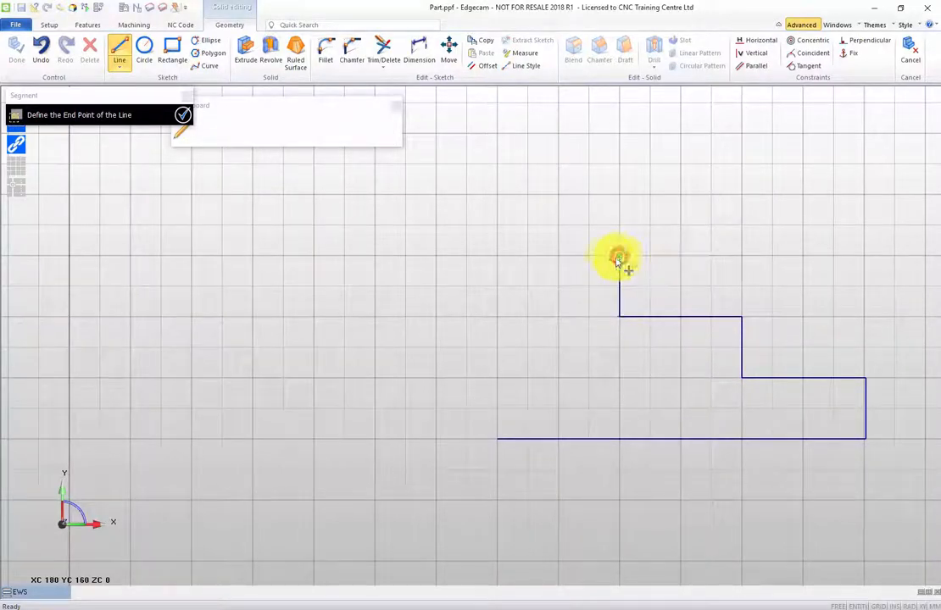
click(619, 257)
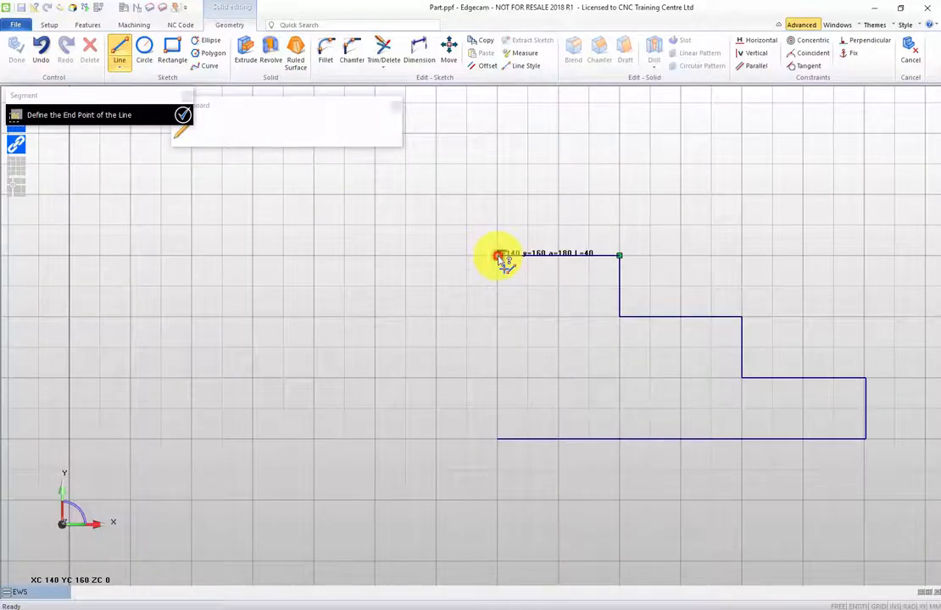
click(498, 255)
click(501, 440)
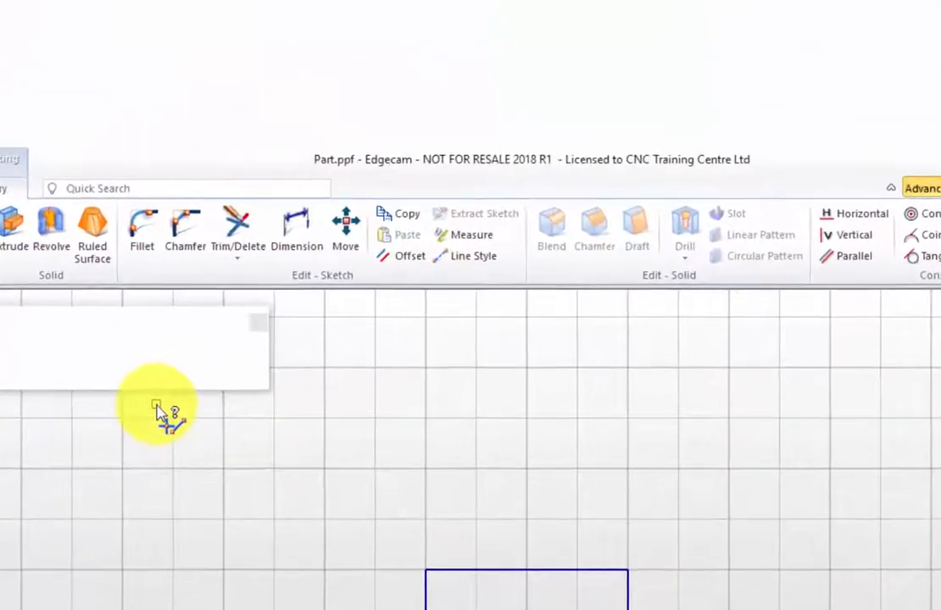
Dimension the profile's overall width from its base line, placing the dimension above the shape and keeping its value.
click(296, 227)
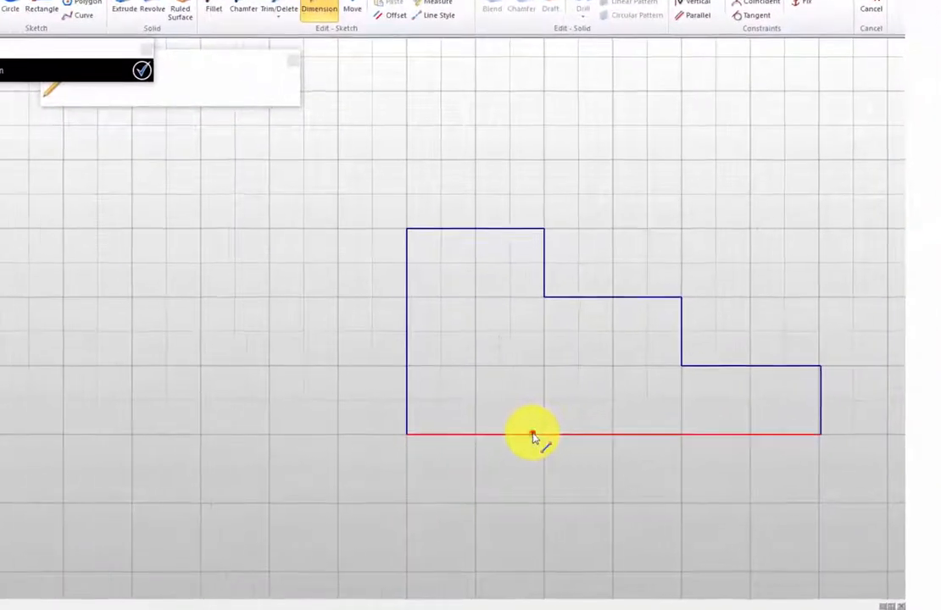
click(522, 433)
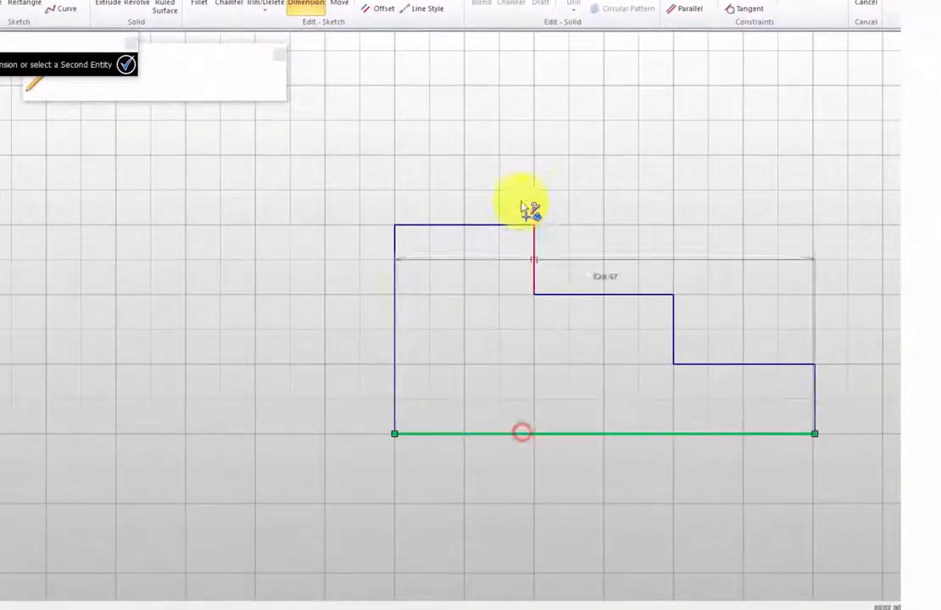
click(553, 99)
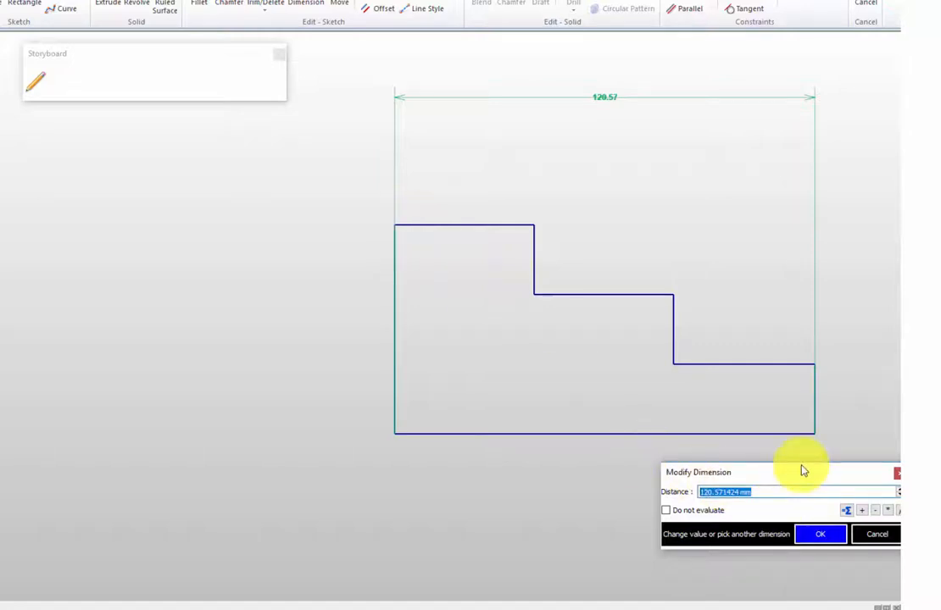
drag(802, 470, 178, 271)
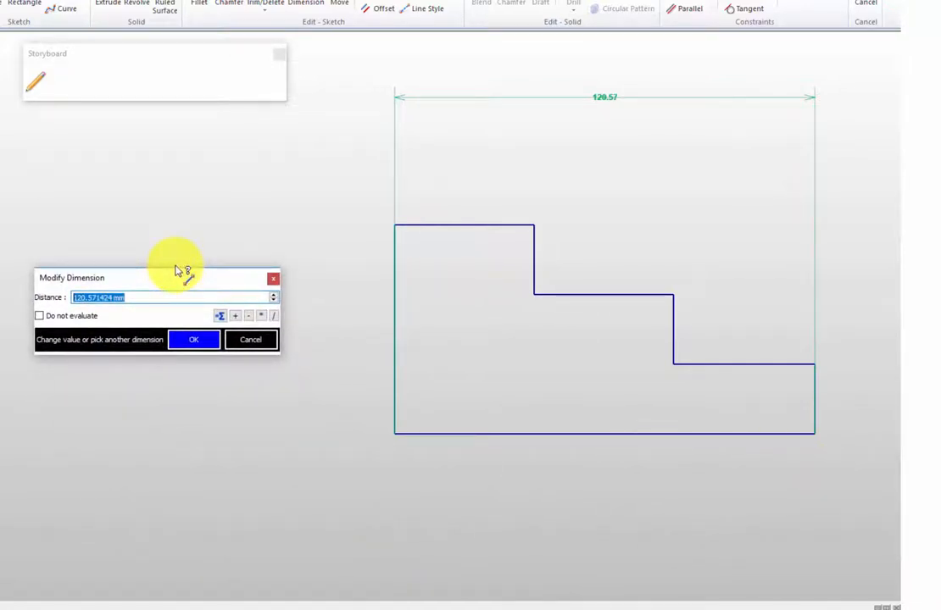
click(181, 343)
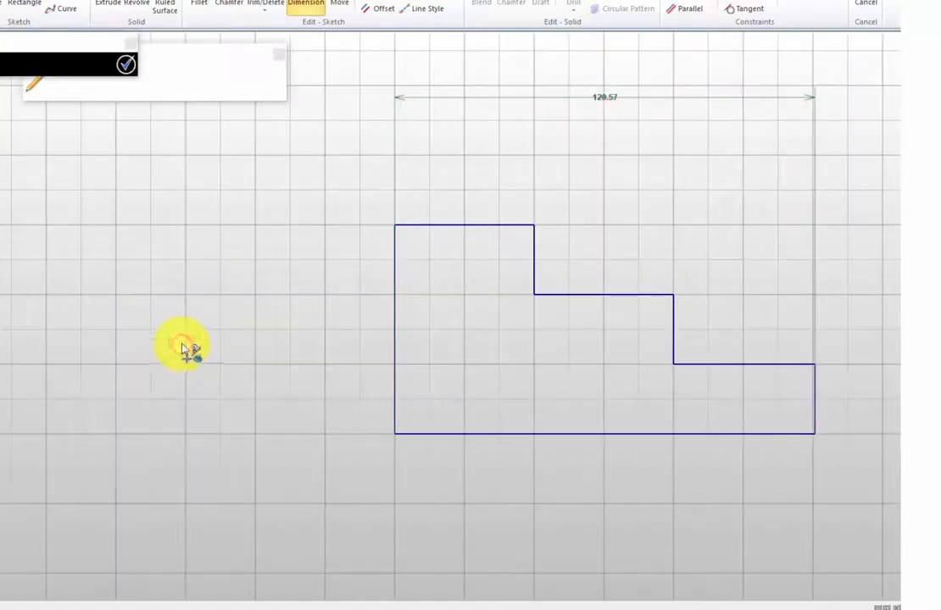
Dimension the profile's overall height between the two left corners, placing it left of the shape and keeping its value.
click(396, 226)
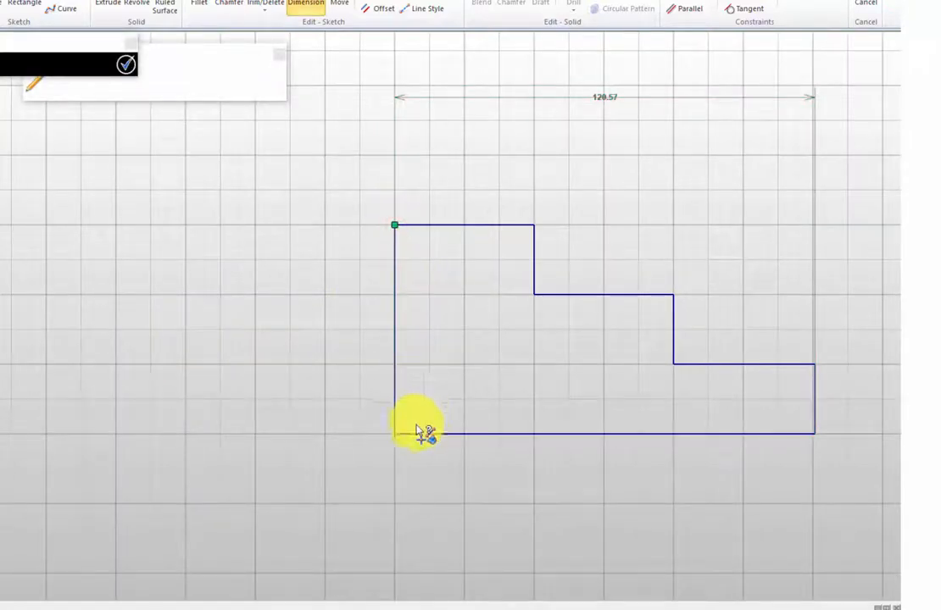
click(394, 434)
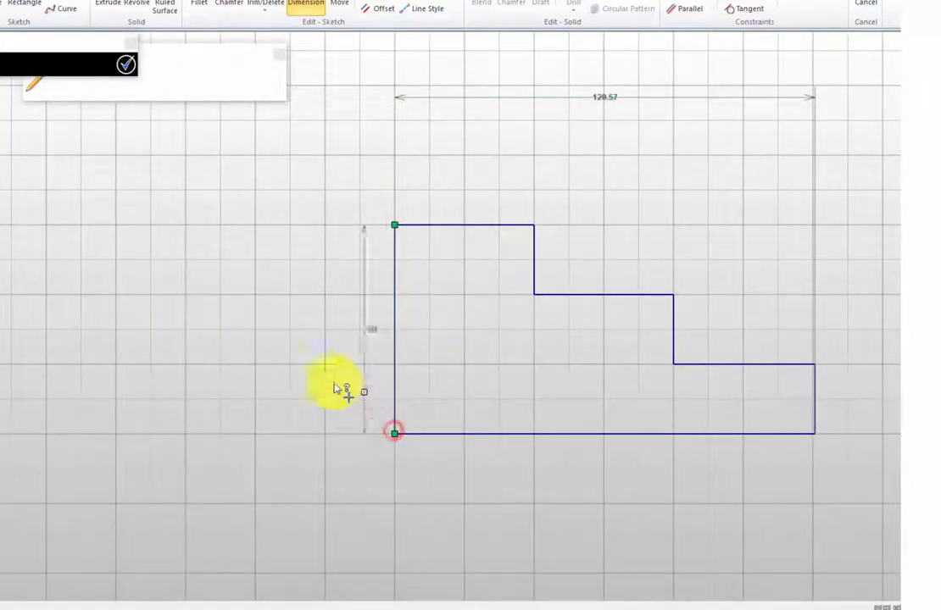
click(220, 333)
click(183, 334)
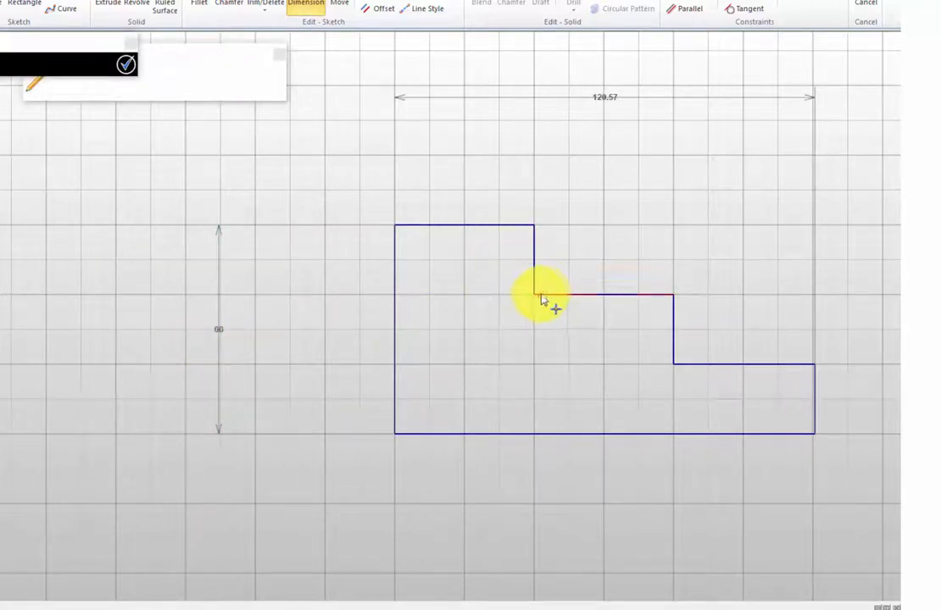
Dimension the middle step's height from the lower-left corner, placing it between the profile and the overall height dimension.
click(534, 295)
click(395, 434)
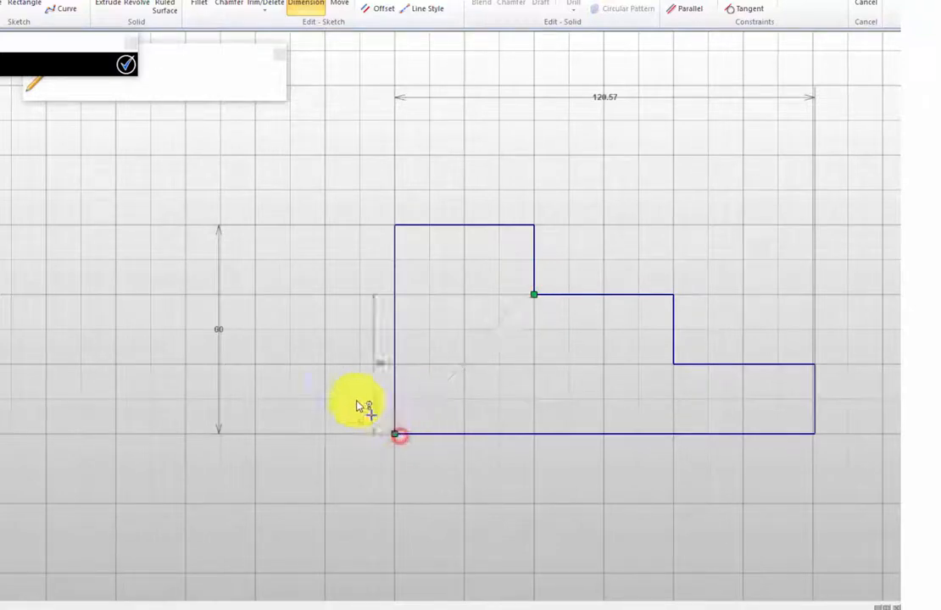
click(299, 373)
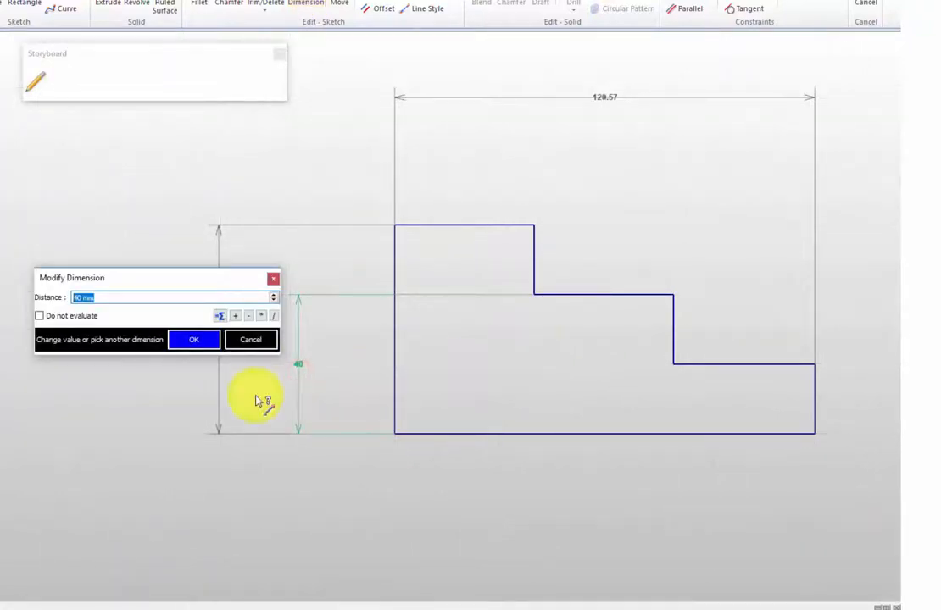
click(198, 343)
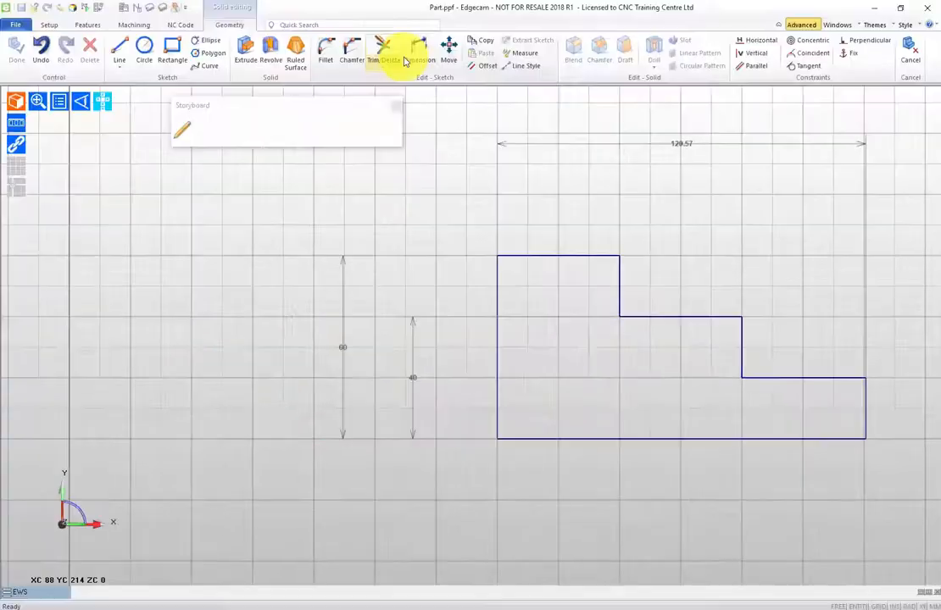
Dimension the lowest step's height between the two right corners, placing it just left of the profile, and finish dimensioning.
click(306, 3)
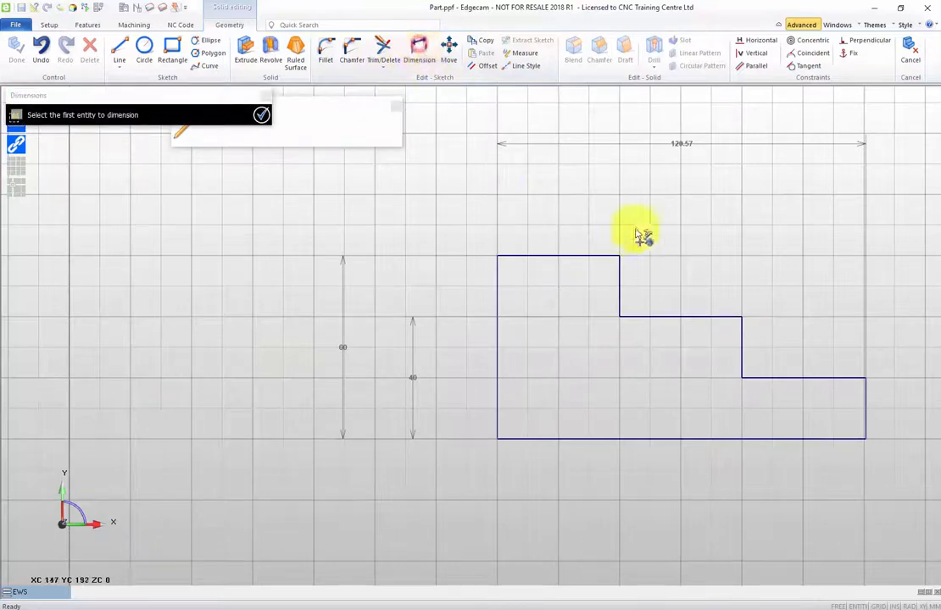
click(865, 380)
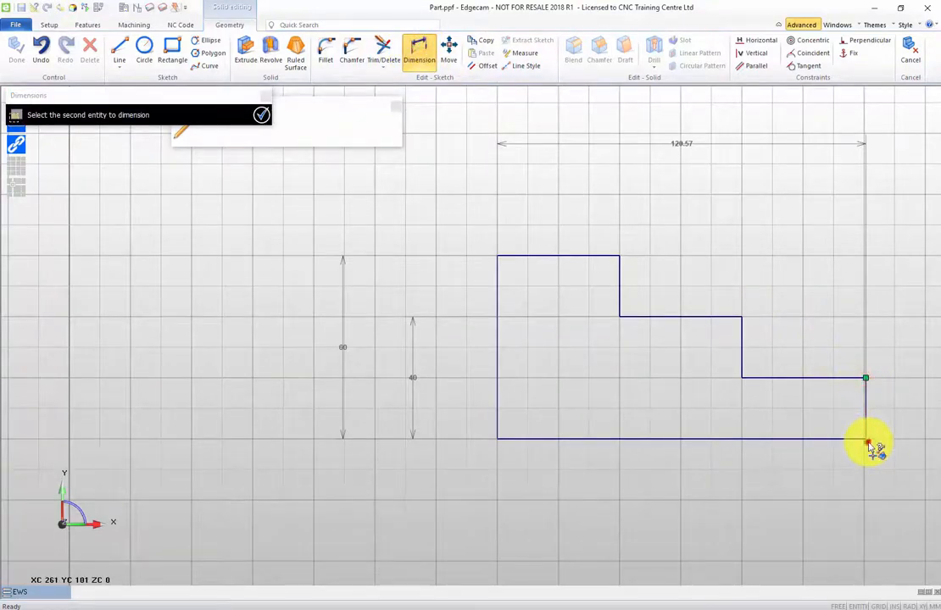
click(864, 437)
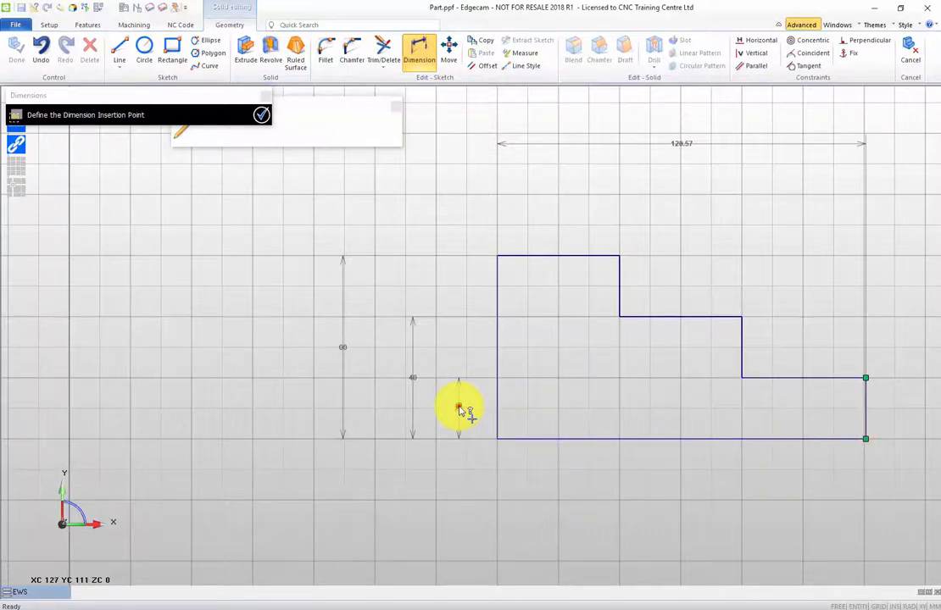
click(459, 410)
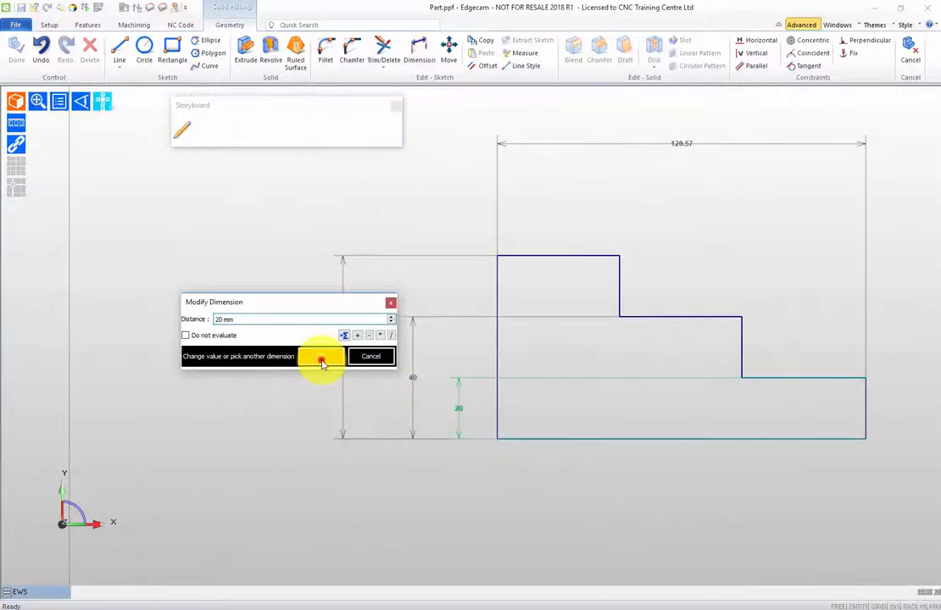
click(320, 357)
middle_drag(213, 320, 131, 334)
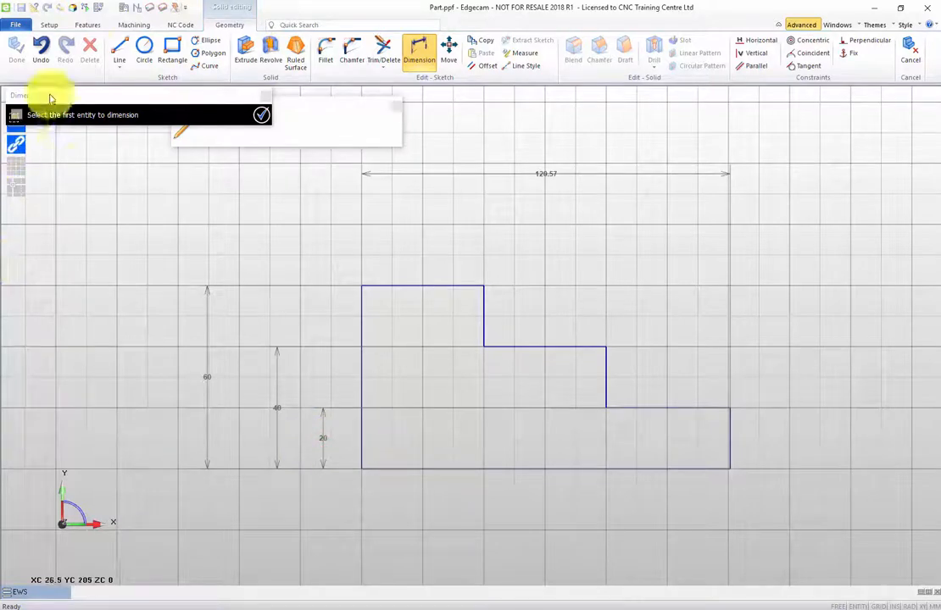
click(264, 123)
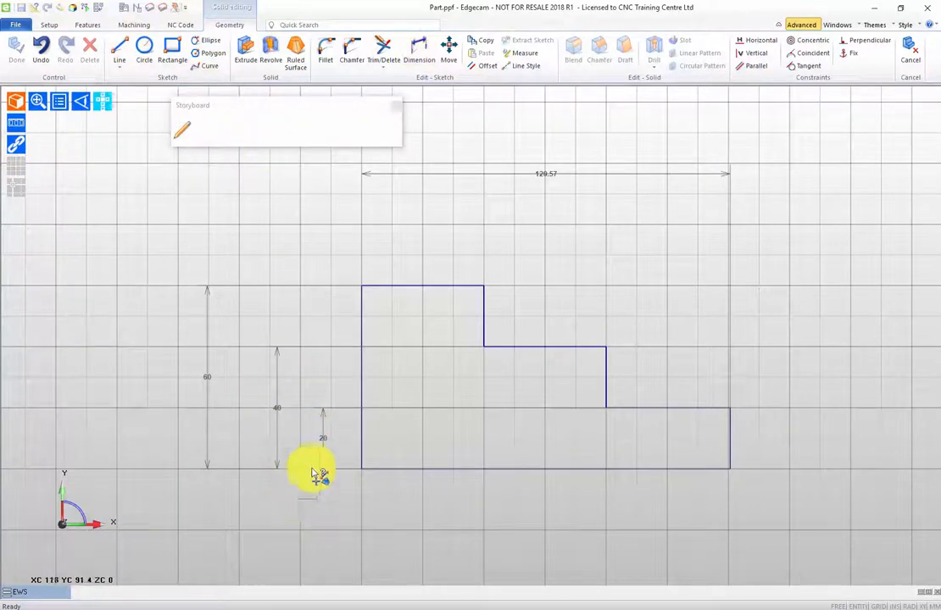
Move the three height dimensions to the profile's right side, with 20 nearest the shape, 40 beyond it and 60 outermost.
click(323, 443)
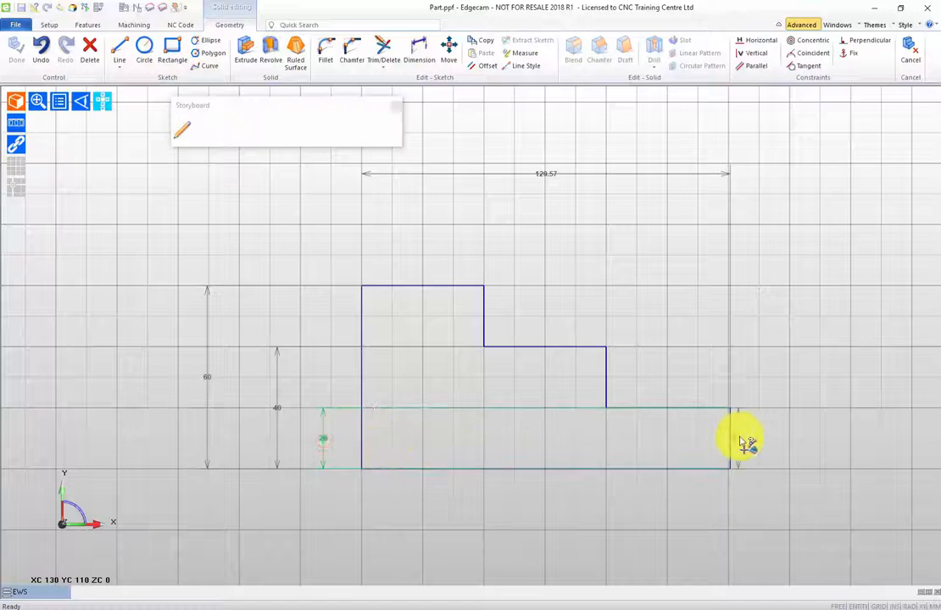
drag(827, 451, 812, 446)
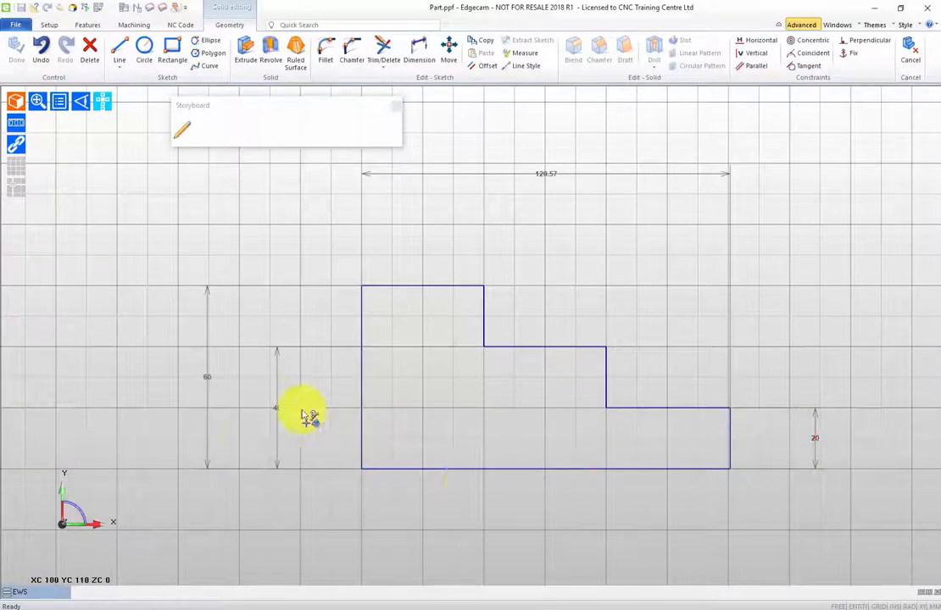
click(275, 413)
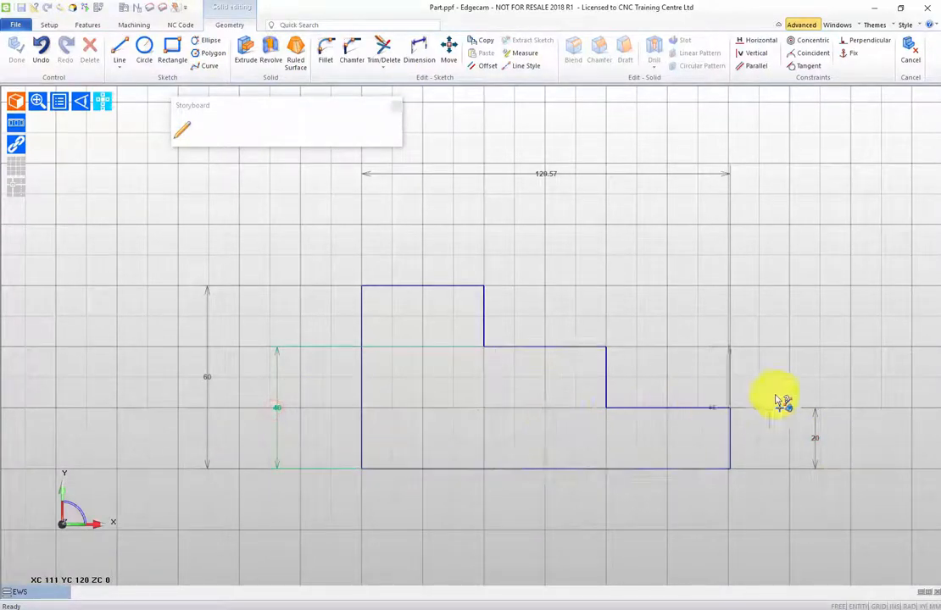
click(862, 414)
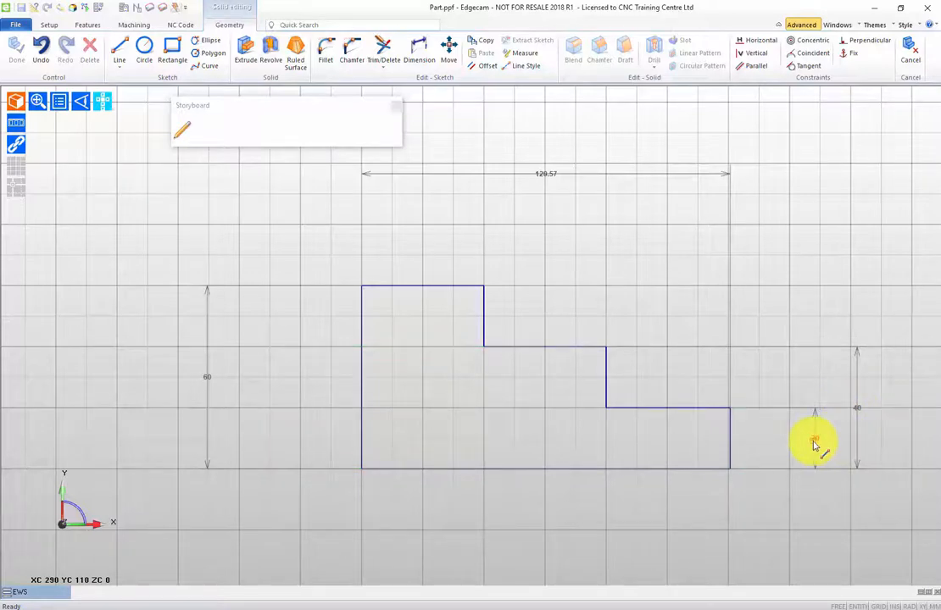
click(815, 442)
click(771, 454)
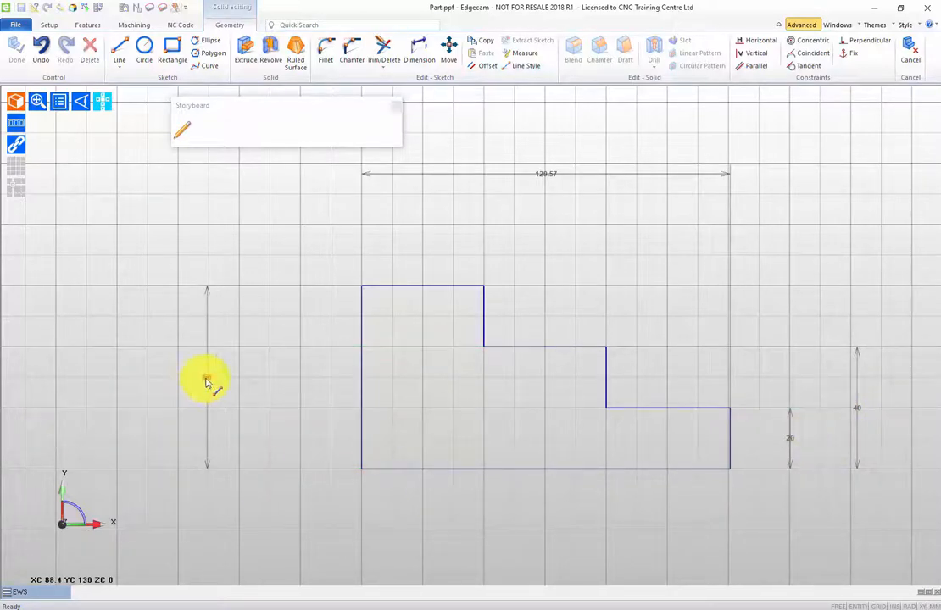
click(206, 383)
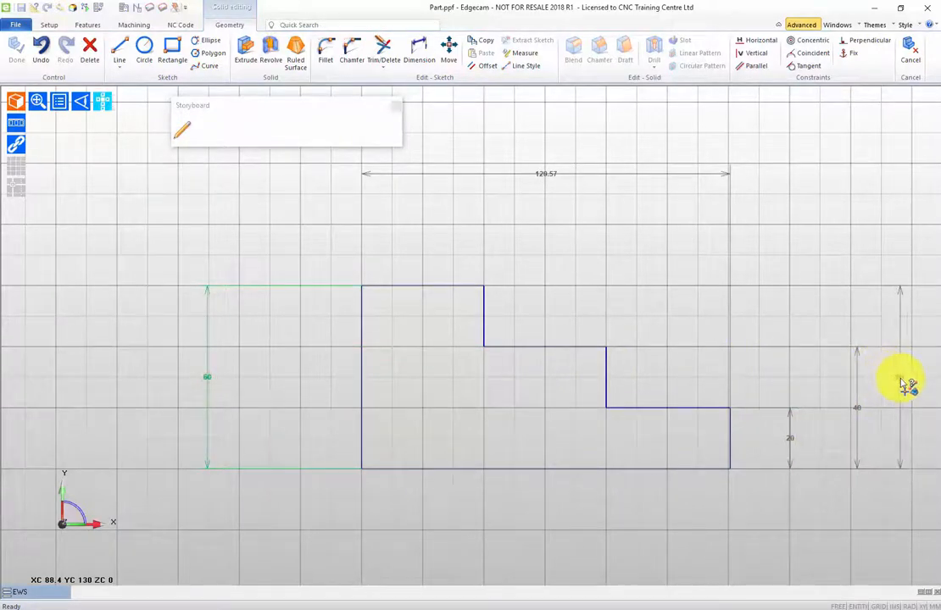
click(909, 386)
Move the overall width dimension down closer to the profile's top edge.
mouse_move(399, 273)
middle_down()
mouse_move(258, 317)
mouse_move(228, 305)
middle_up()
click(386, 229)
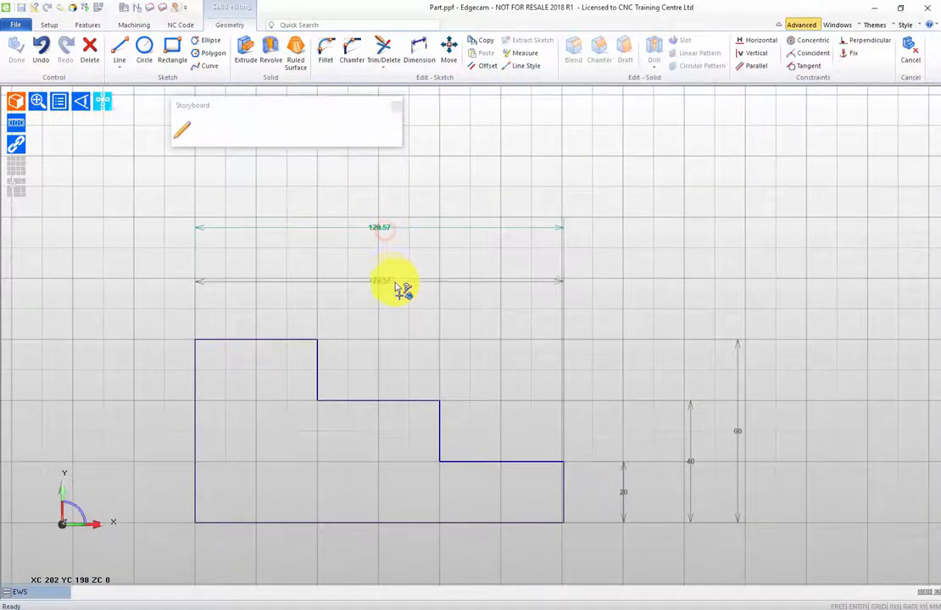
click(400, 282)
middle_drag(178, 247, 162, 183)
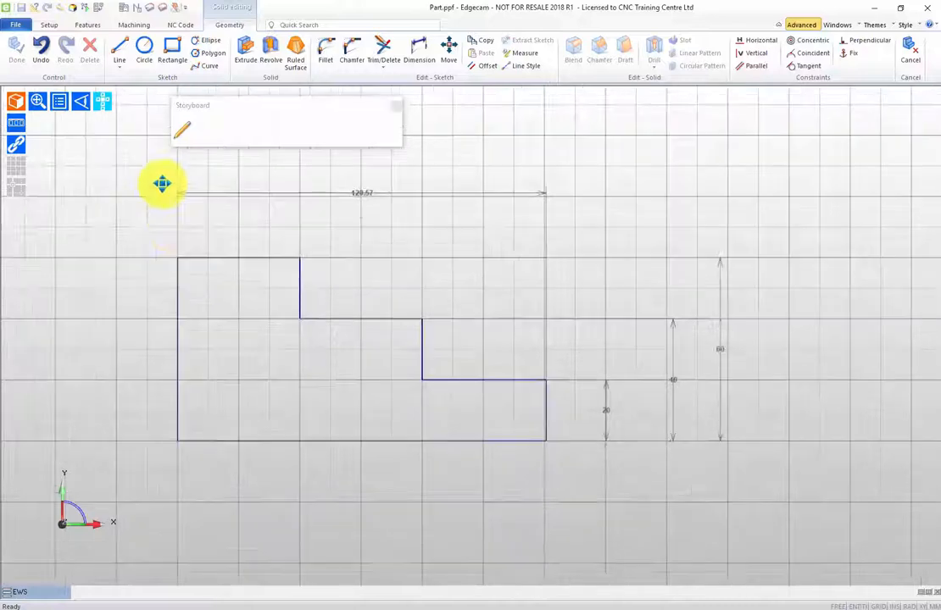
Set the profile's overall width dimension to 120 mm.
double_click(362, 196)
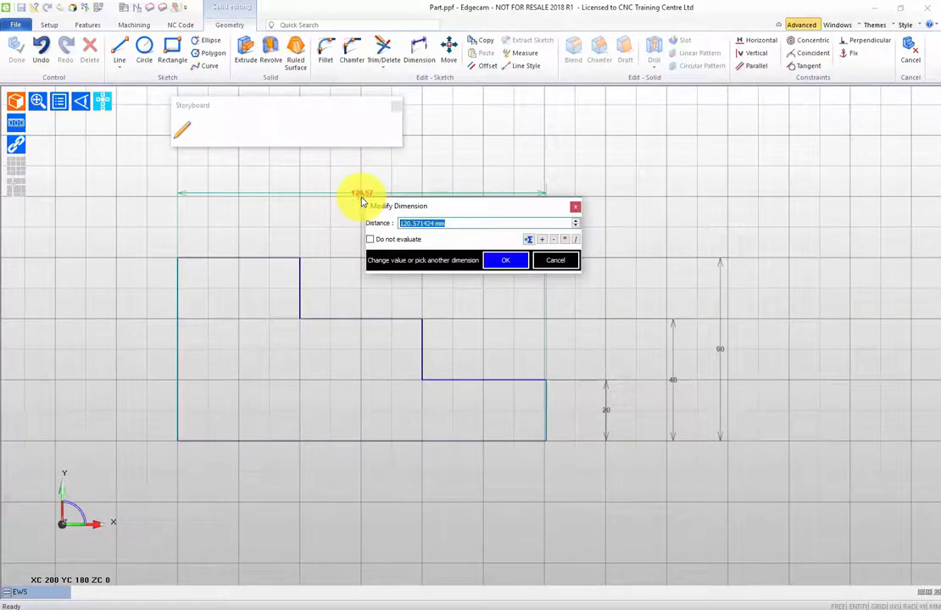
text(120)
key(Return)
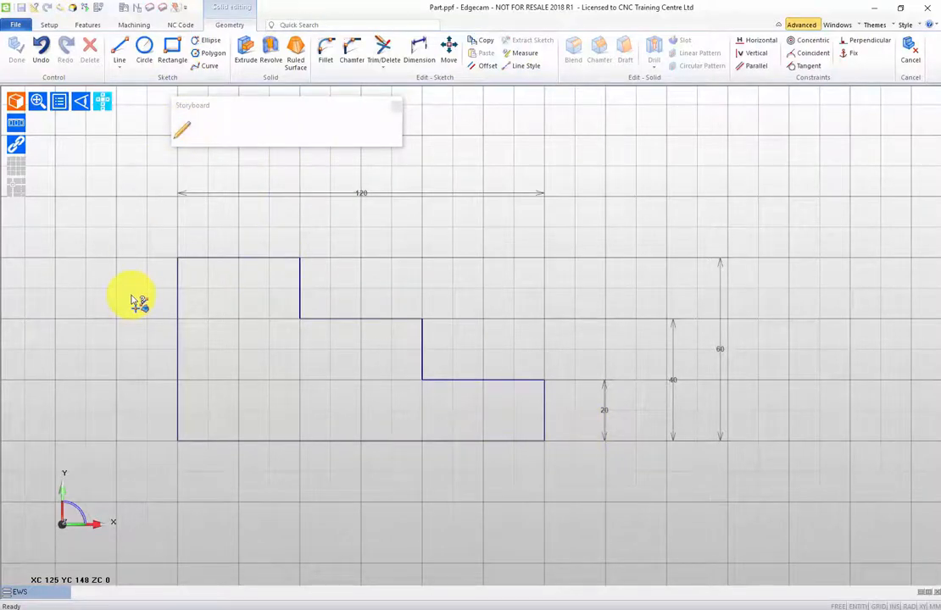
Revolve the stepped profile 360 degrees about its long bottom edge to create a solid.
click(272, 50)
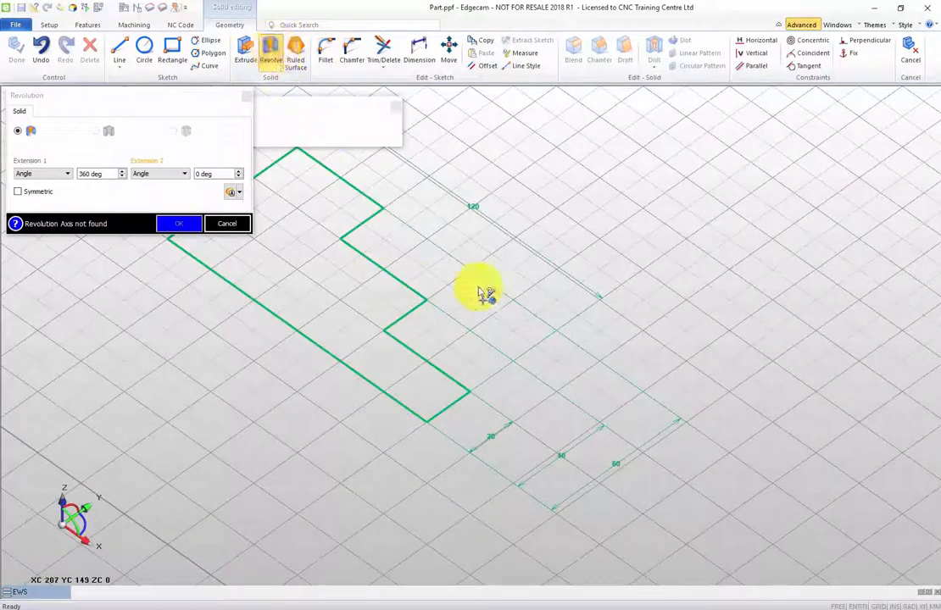
middle_drag(592, 286, 805, 309)
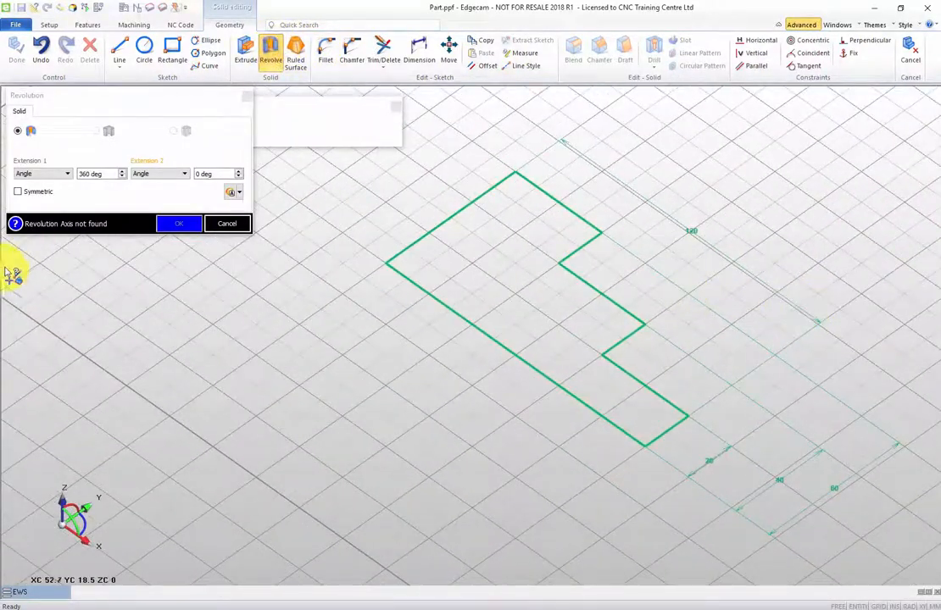
click(493, 339)
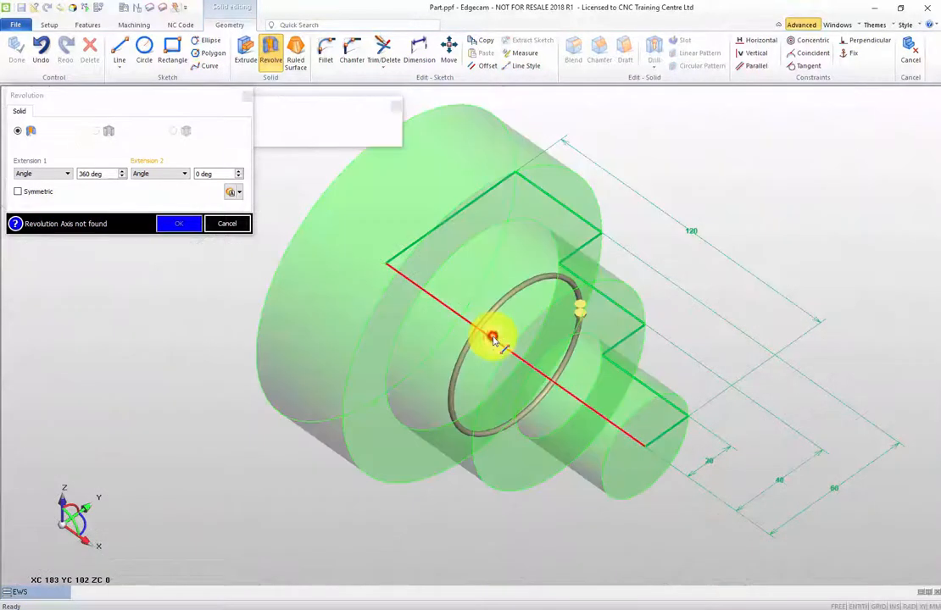
click(180, 226)
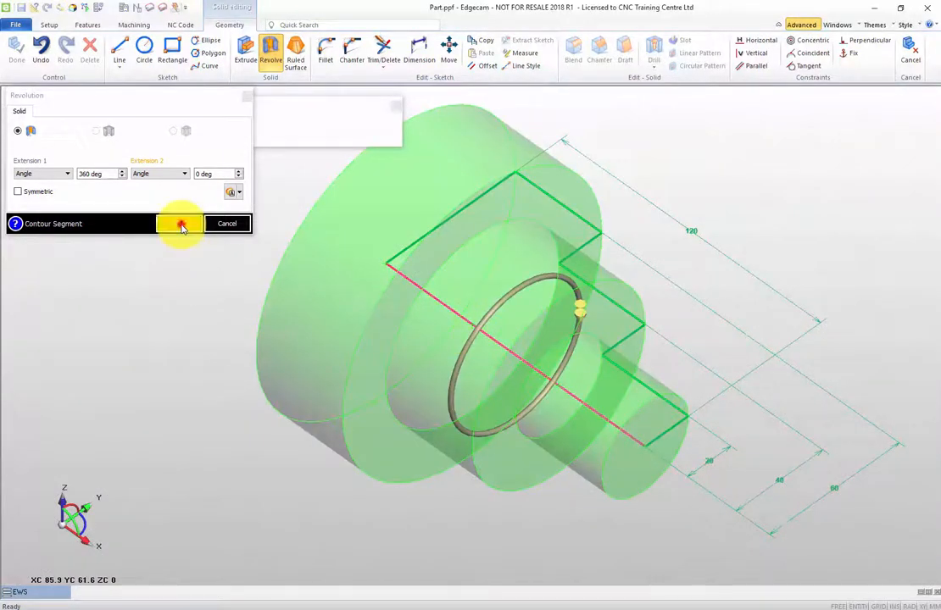
Chamfer the outer front edge of the middle cylinder by 2 mm at 45 degrees.
middle_drag(183, 279, 220, 324)
scroll(239, 338, up, 3)
scroll(238, 338, down, 3)
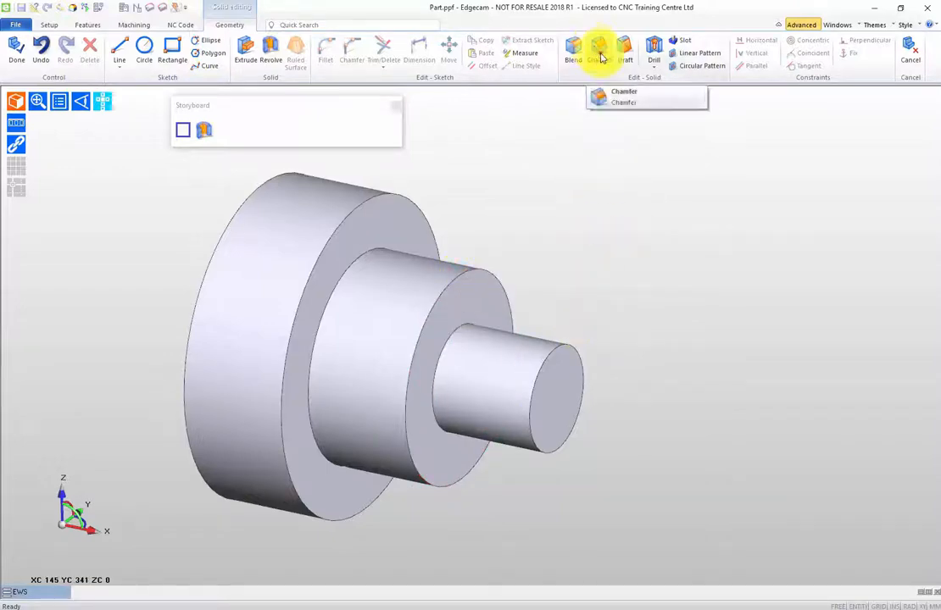
click(599, 52)
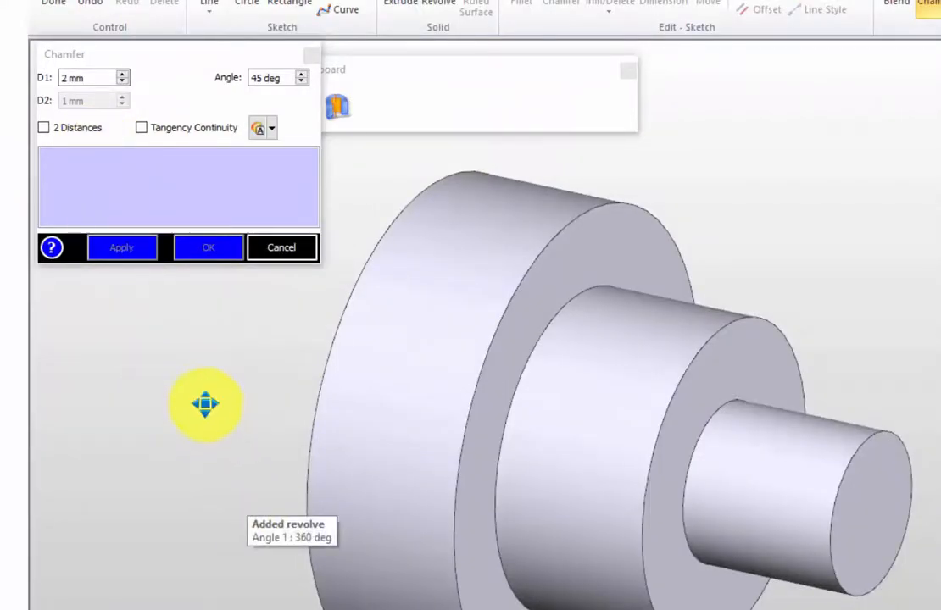
middle_drag(204, 405, 228, 467)
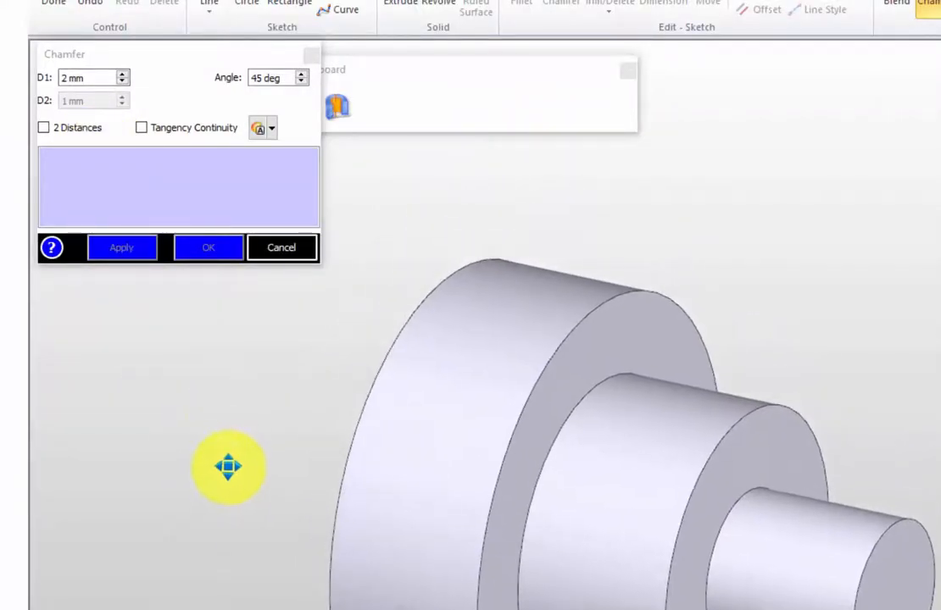
click(768, 410)
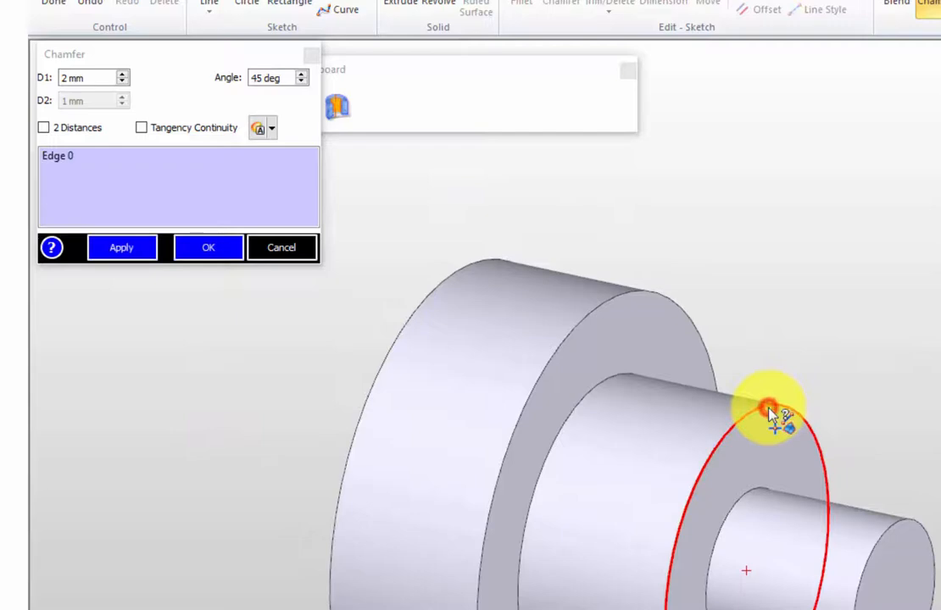
click(131, 250)
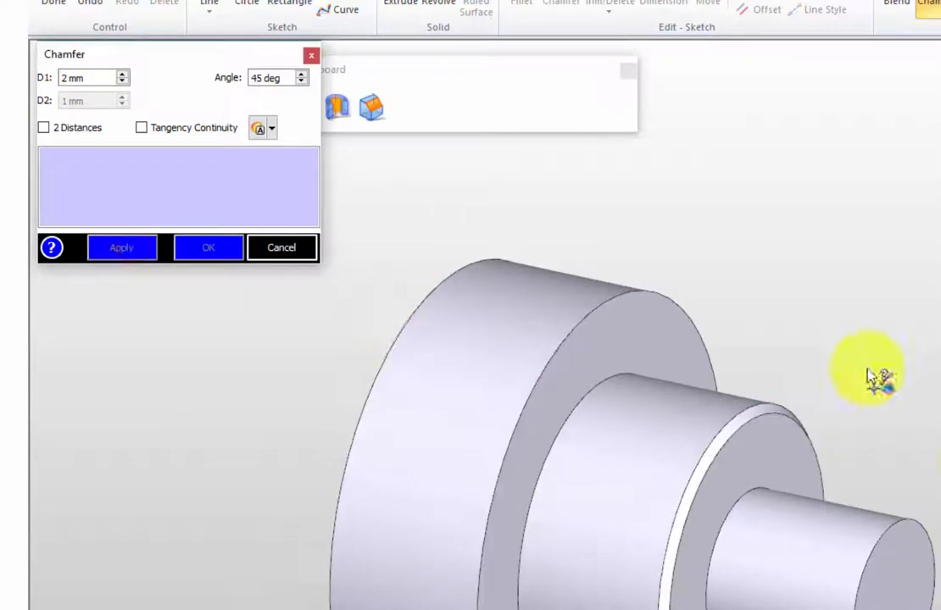
Apply the same 2 mm, 45-degree chamfer to the smallest cylinder's end edge and the largest cylinder's front edge, then finish chamfering.
click(916, 526)
click(128, 253)
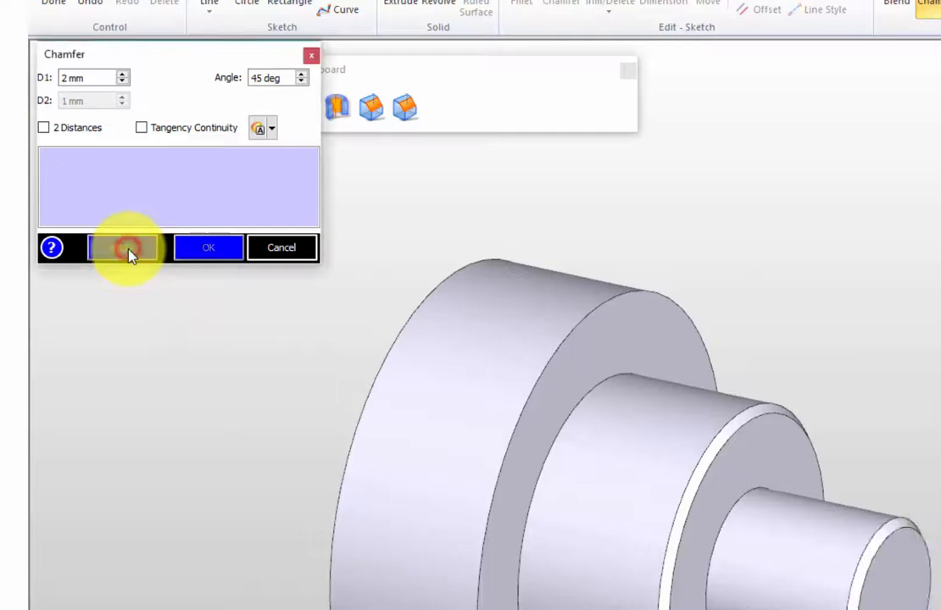
click(623, 297)
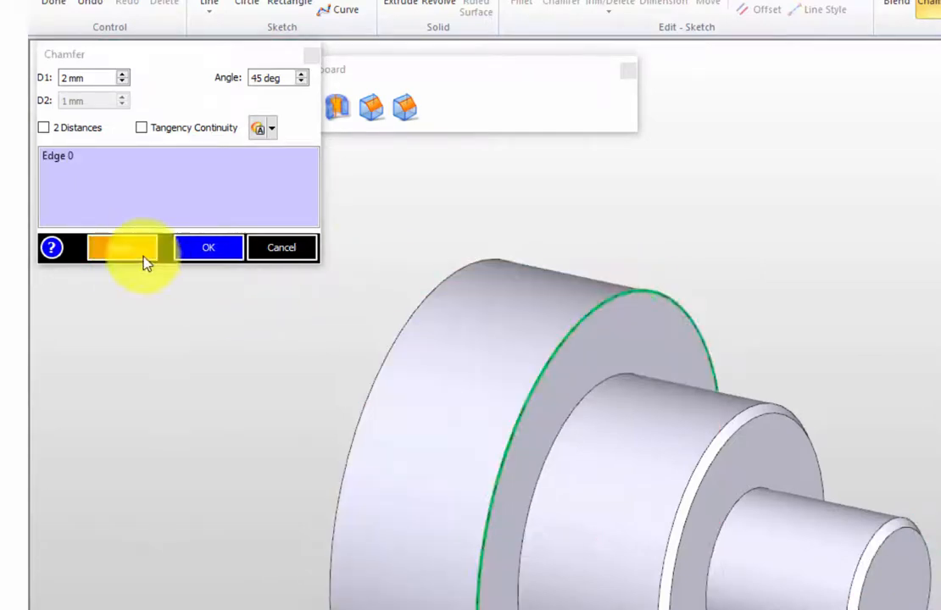
click(113, 254)
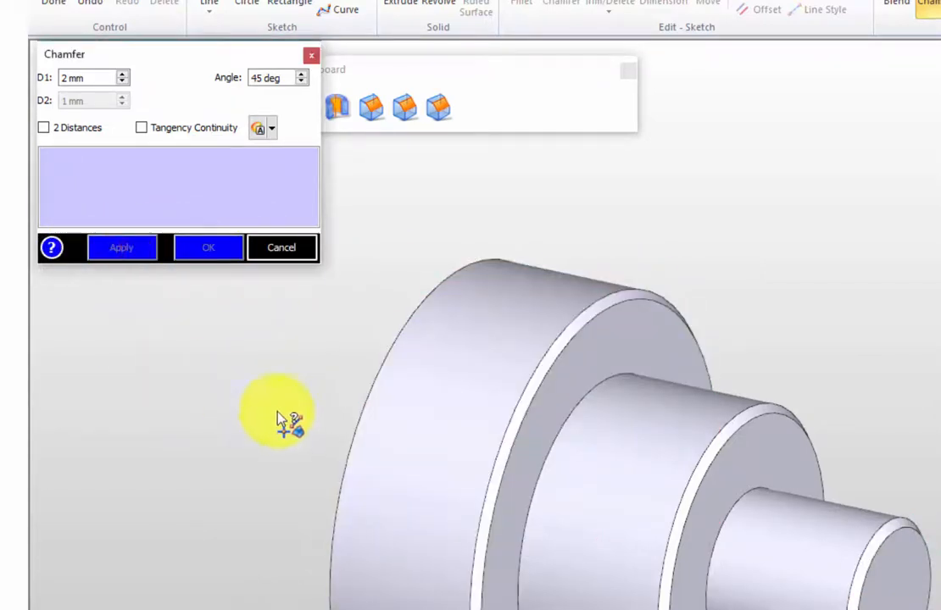
middle_drag(275, 410, 412, 392)
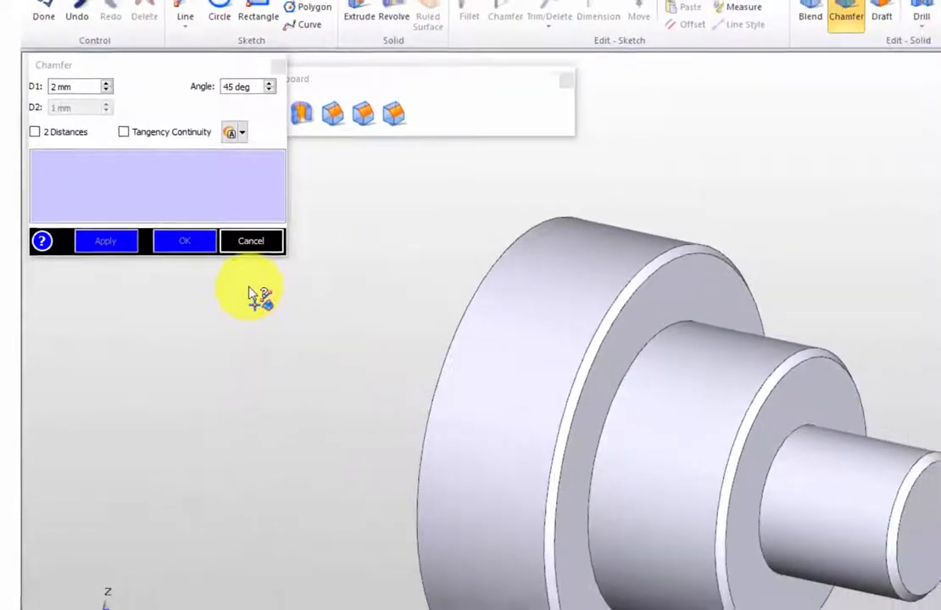
click(270, 245)
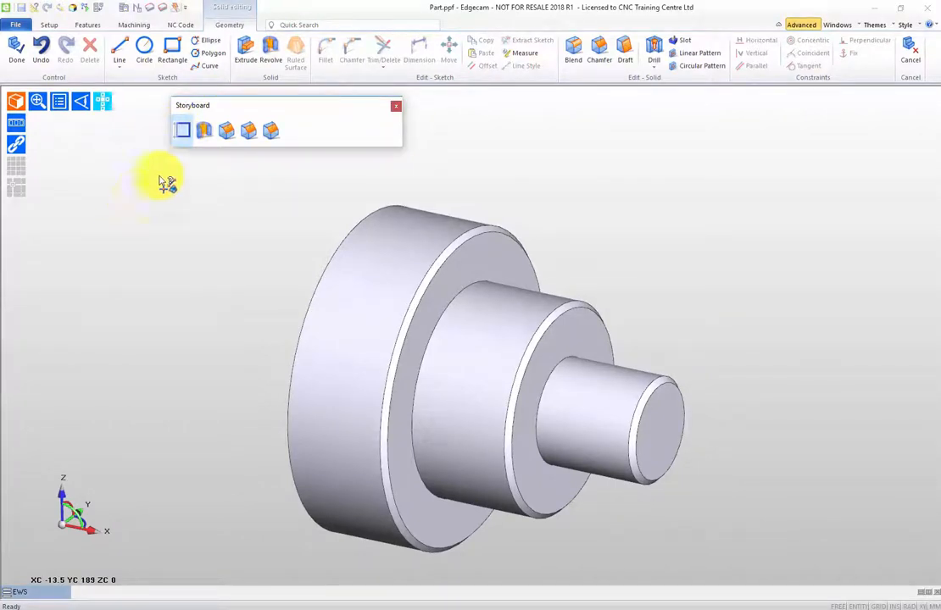
Reopen the original profile sketch from the storyboard for editing and view it straight from above.
click(185, 132)
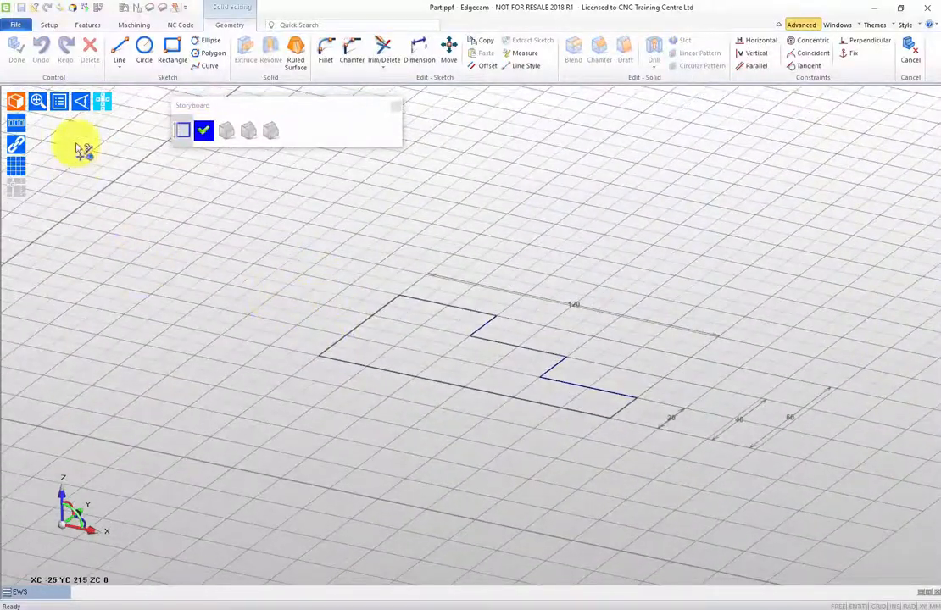
click(79, 105)
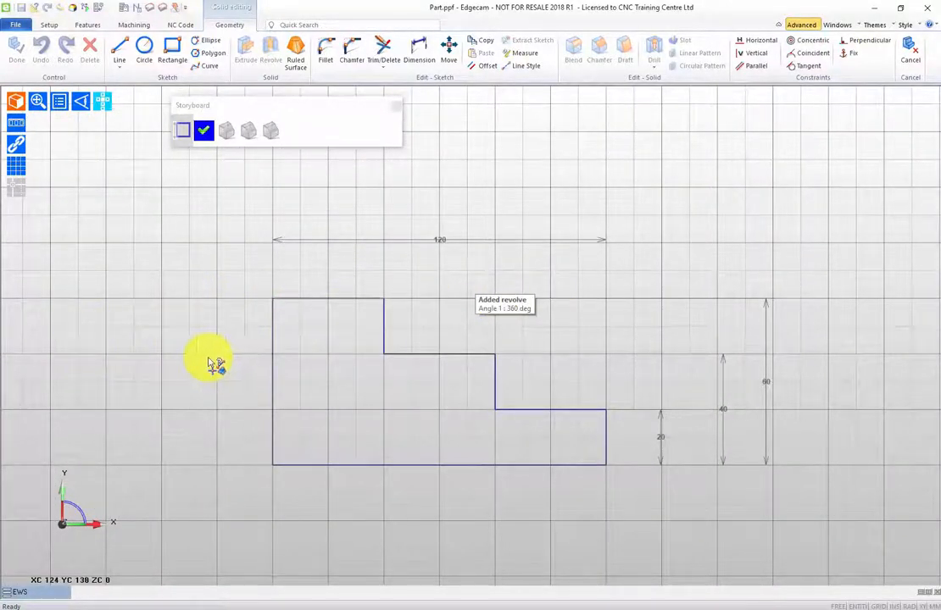
mouse_move(186, 334)
middle_down()
mouse_move(173, 325)
mouse_move(191, 353)
mouse_move(136, 333)
mouse_move(125, 316)
middle_up()
scroll(186, 361, up, 2)
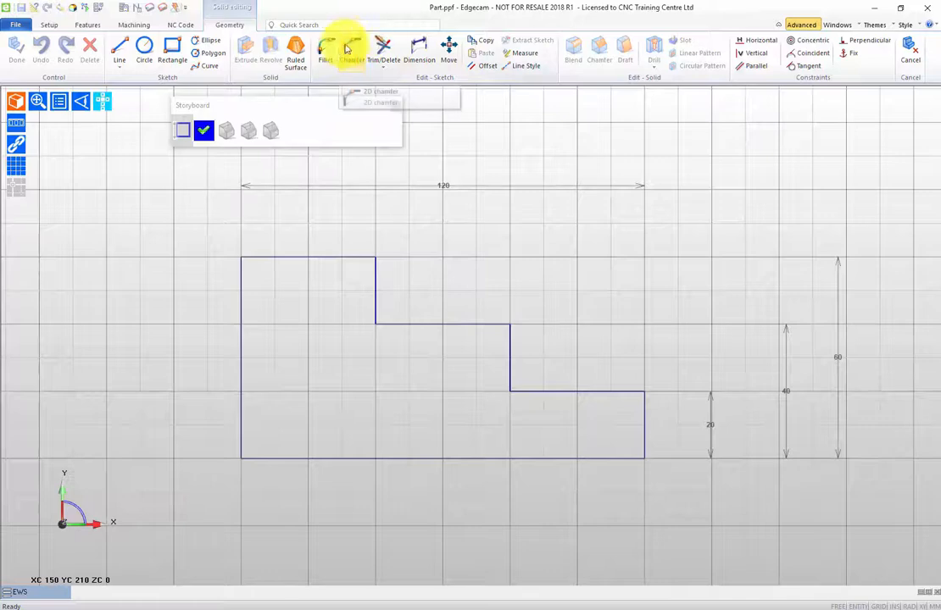
Draw a vertical line down across the middle step's upper edge near the inner corner, continuing horizontally past the upper step's vertical wall.
click(120, 51)
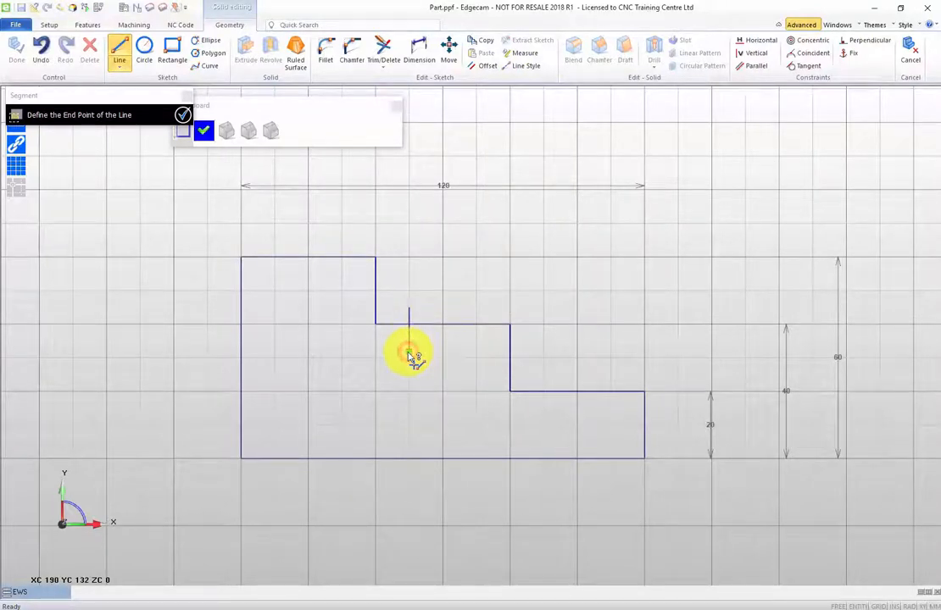
click(409, 352)
click(345, 352)
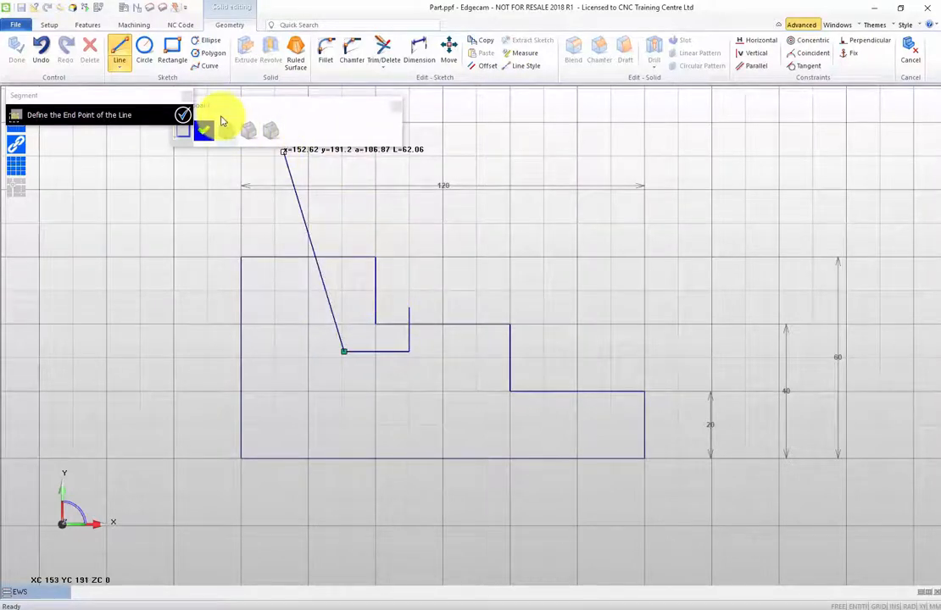
Join the new lines with the upper step's vertical wall and the middle step's upper edge to form a closed undercut groove.
click(386, 67)
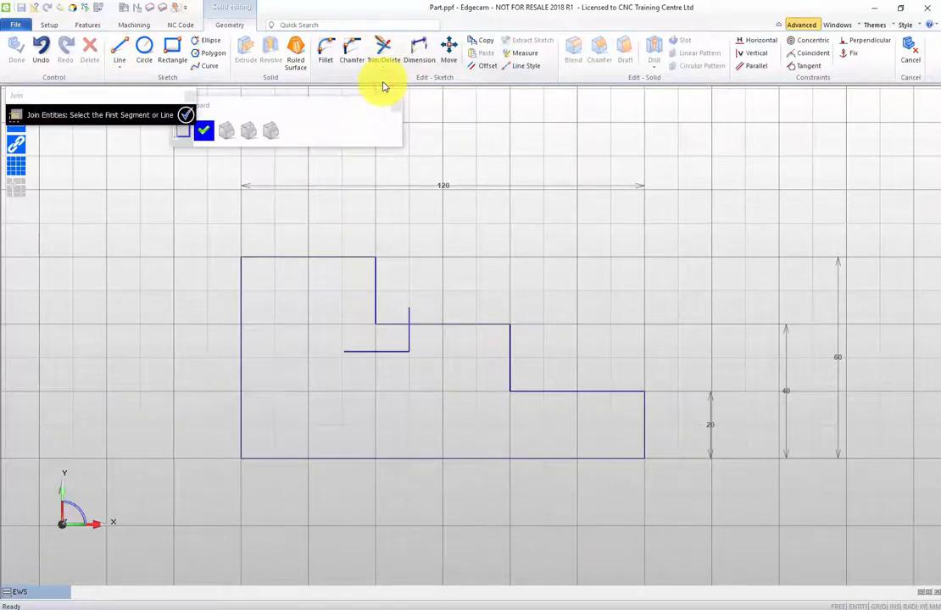
click(378, 295)
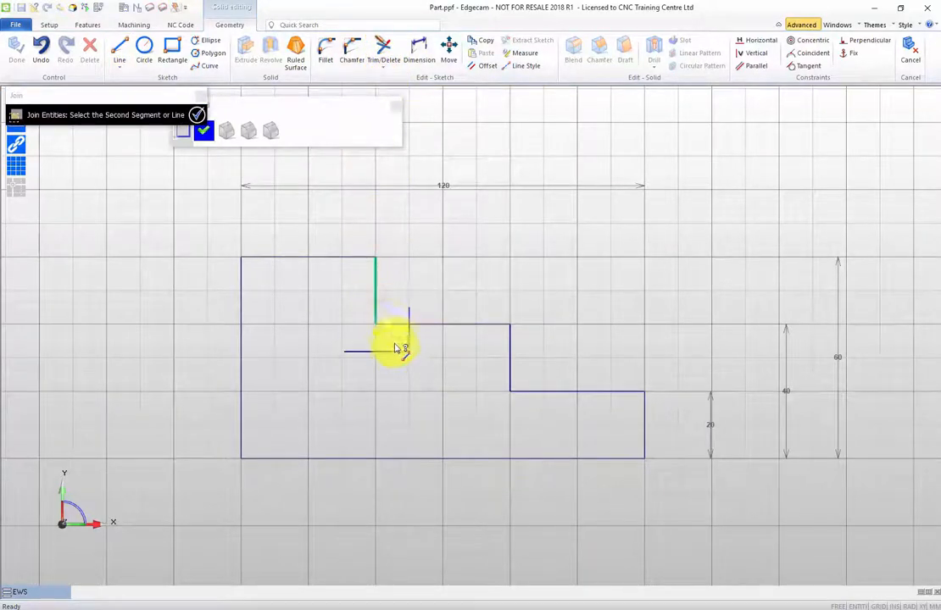
click(396, 353)
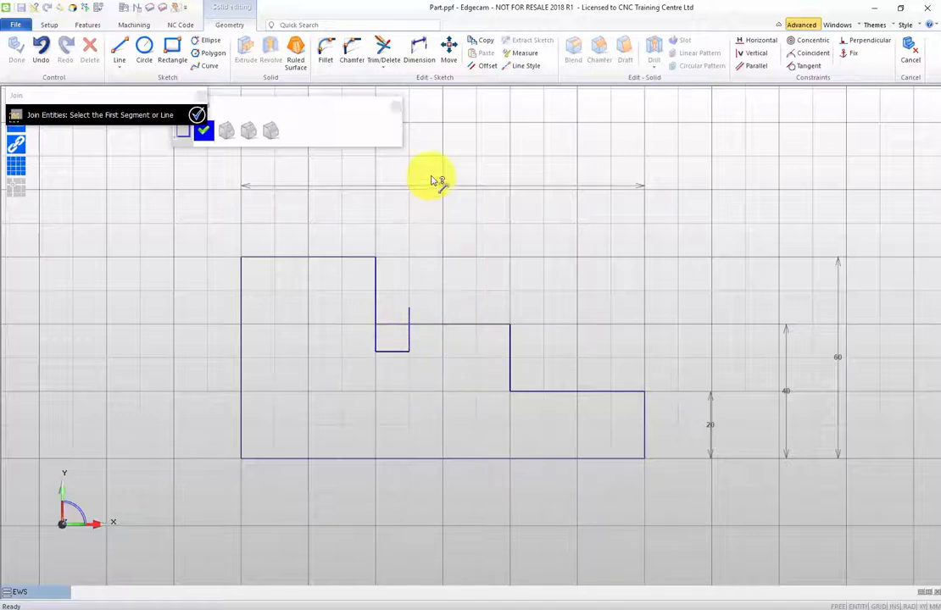
click(420, 327)
click(410, 339)
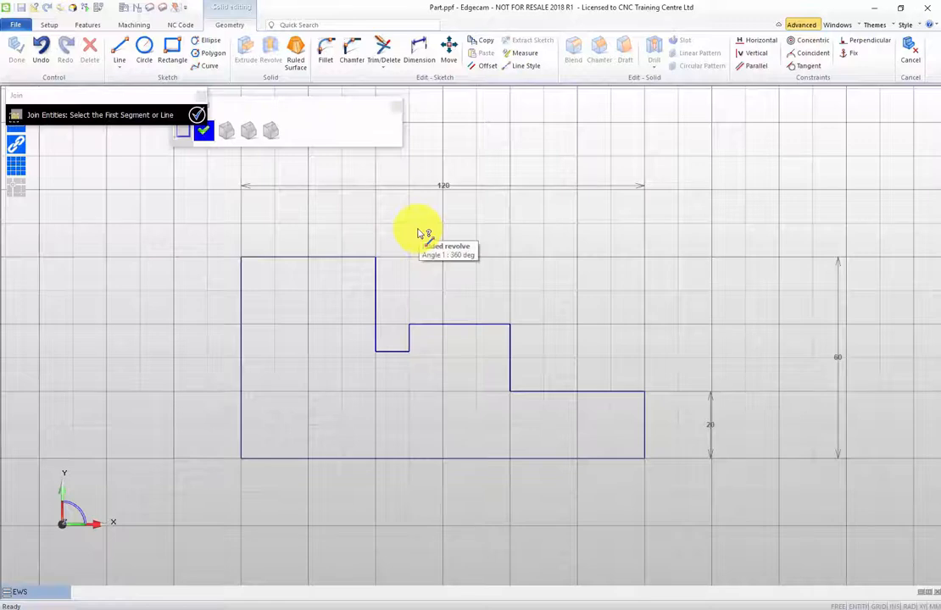
Dimension the groove's width between its two upper corners at 10 mm, placing it between the profile and the overall width dimension.
click(419, 55)
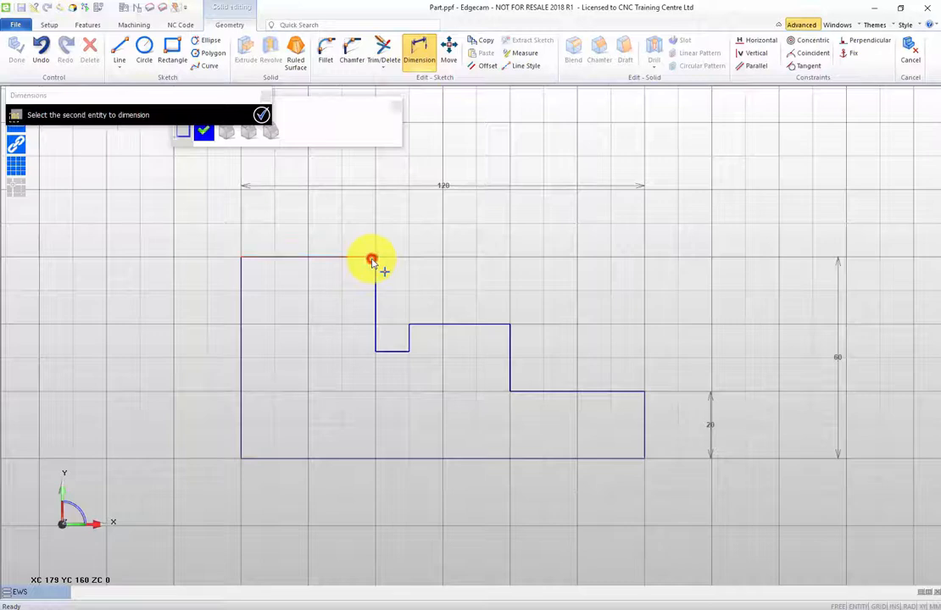
click(408, 325)
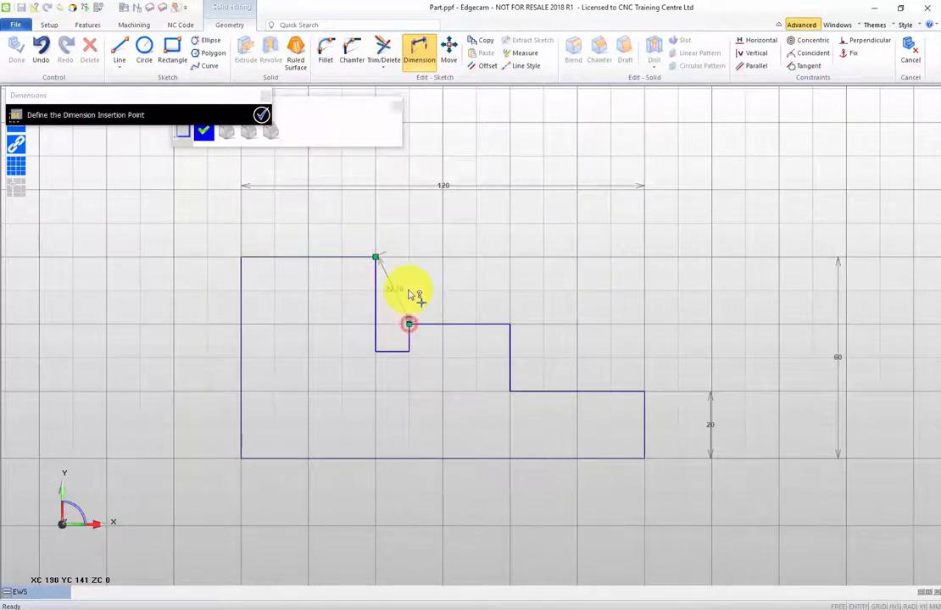
click(388, 218)
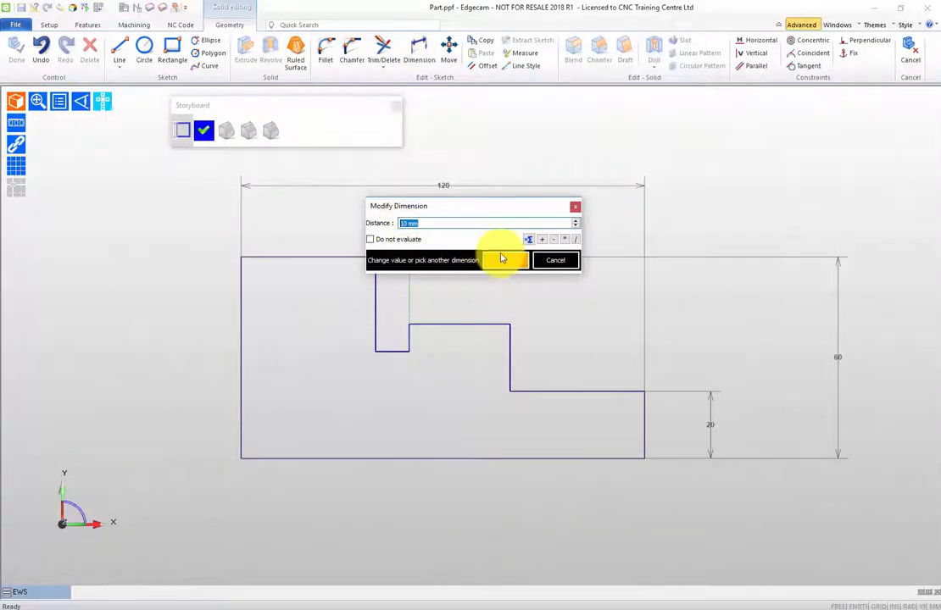
click(501, 257)
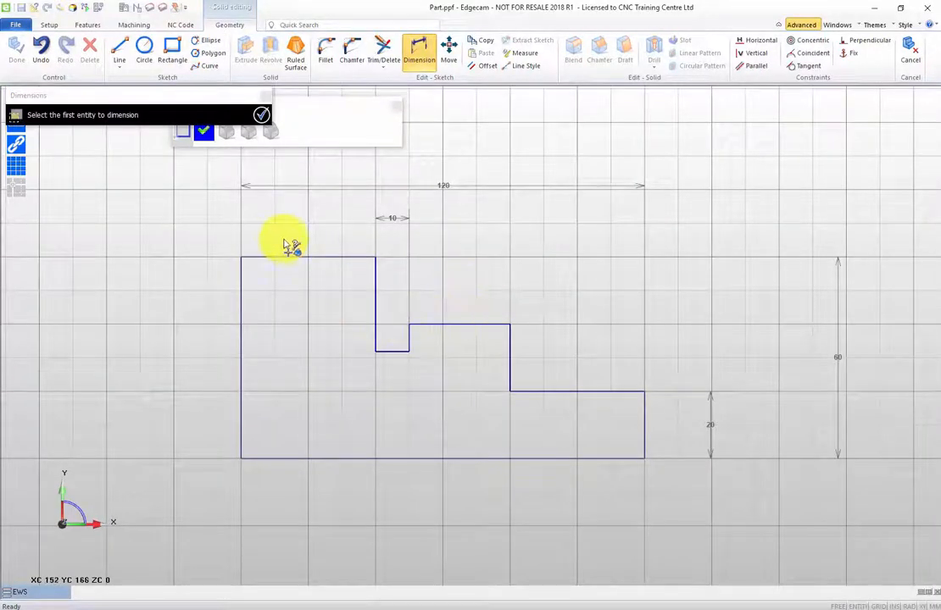
Dimension the groove's depth along its short right wall, place it beyond the middle step, and set it to 3 mm.
click(409, 326)
click(408, 351)
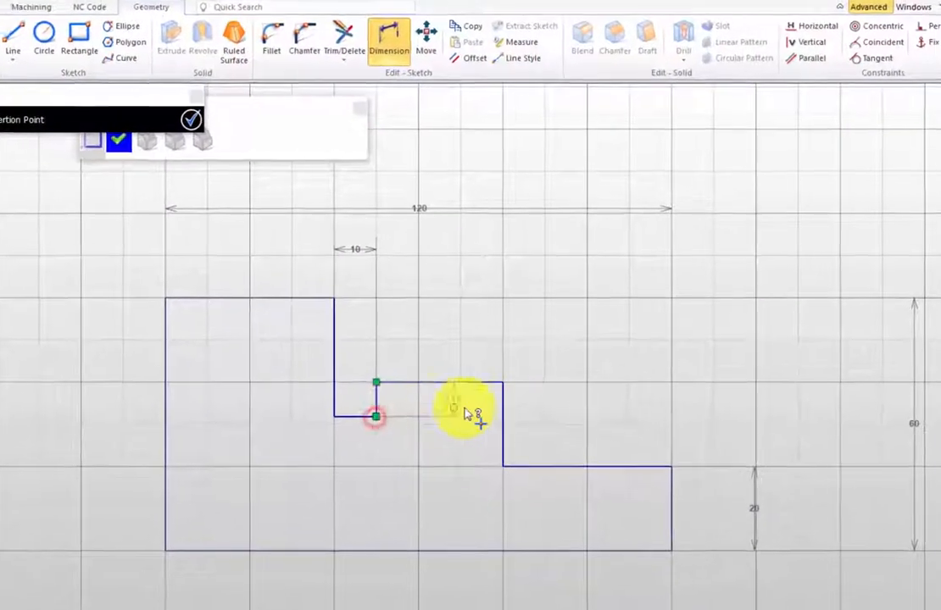
click(604, 436)
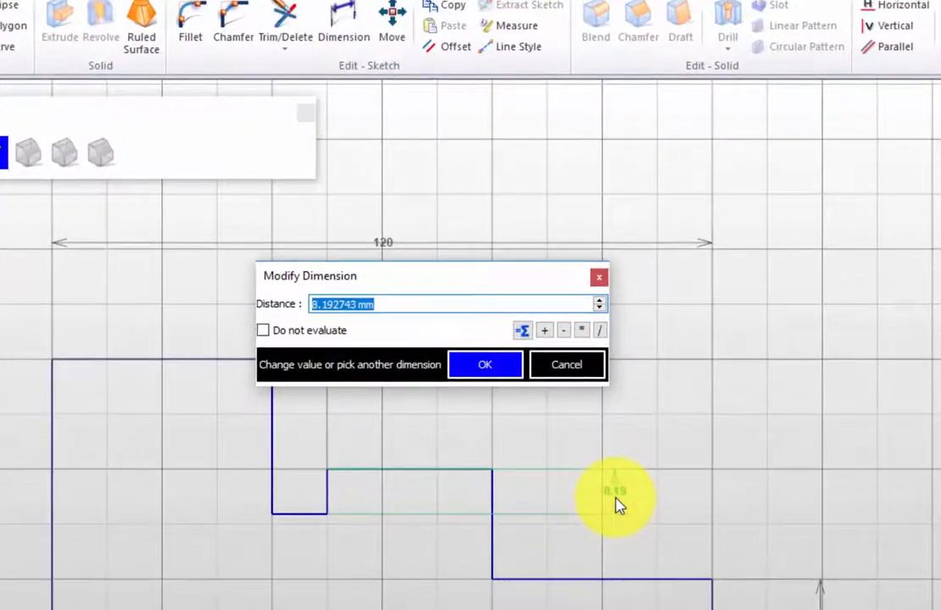
text(3)
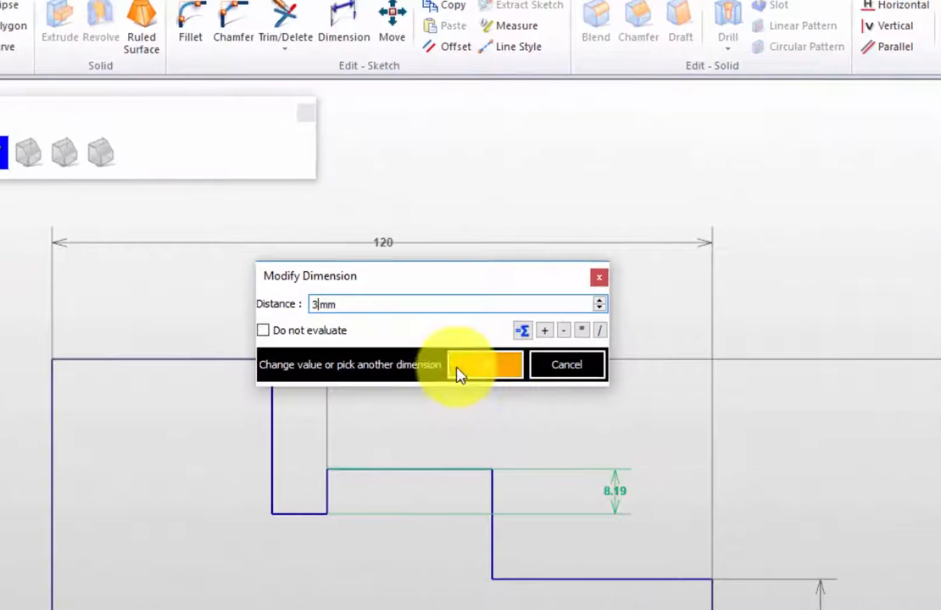
click(454, 370)
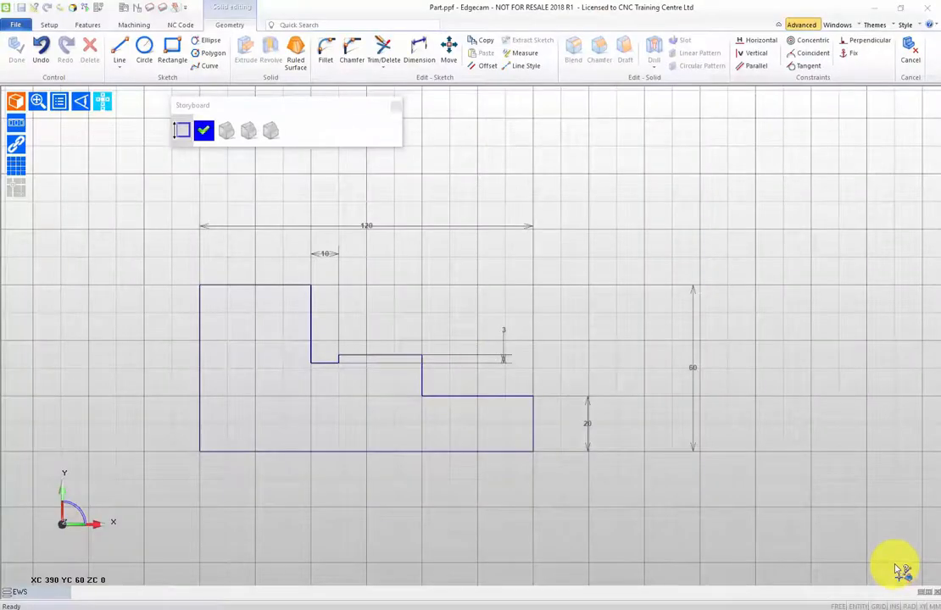
Dimension the middle step's upper edge at 30 mm and the lower step's upper edge at 40 mm, placing both dimensions above the edges.
click(419, 46)
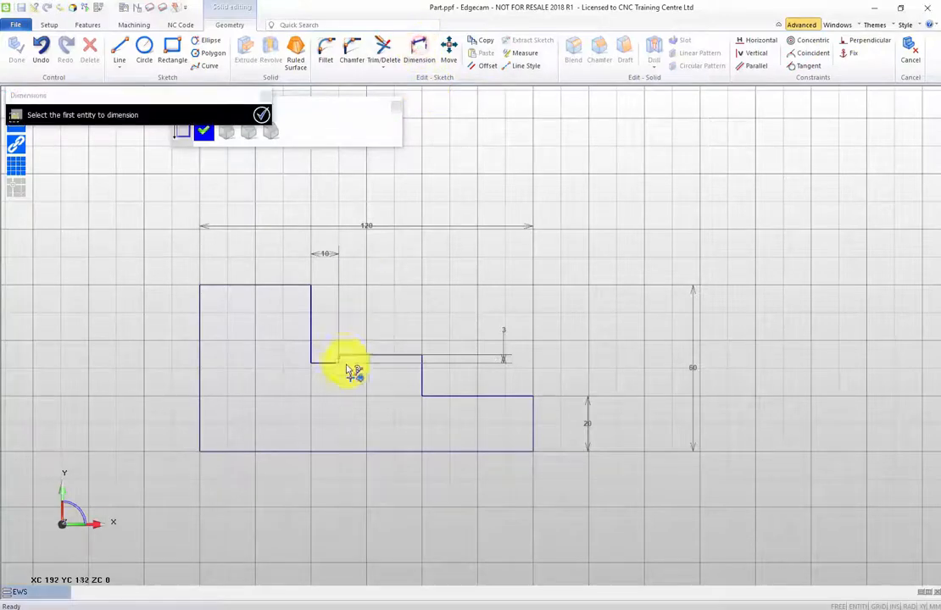
click(380, 356)
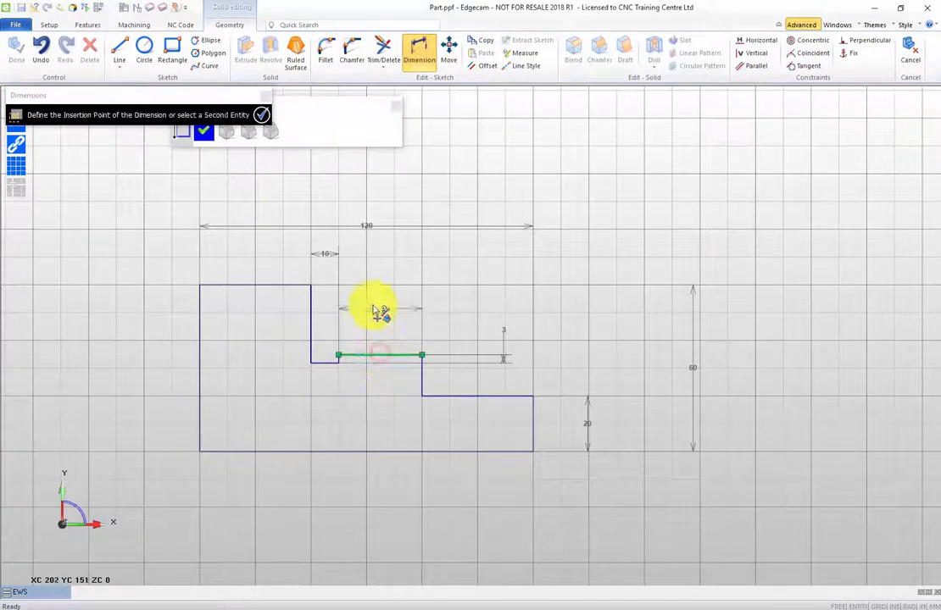
click(381, 295)
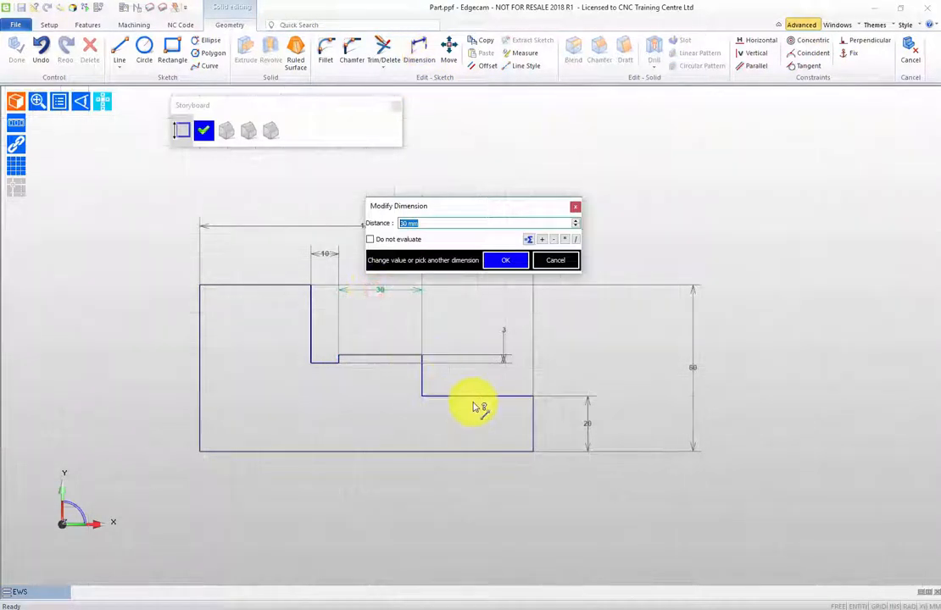
click(505, 263)
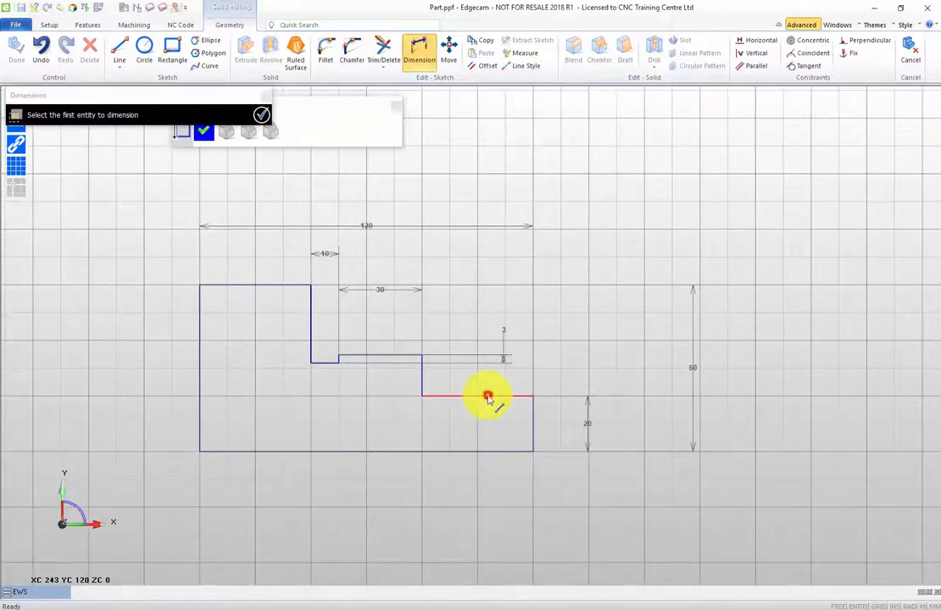
click(489, 397)
click(468, 270)
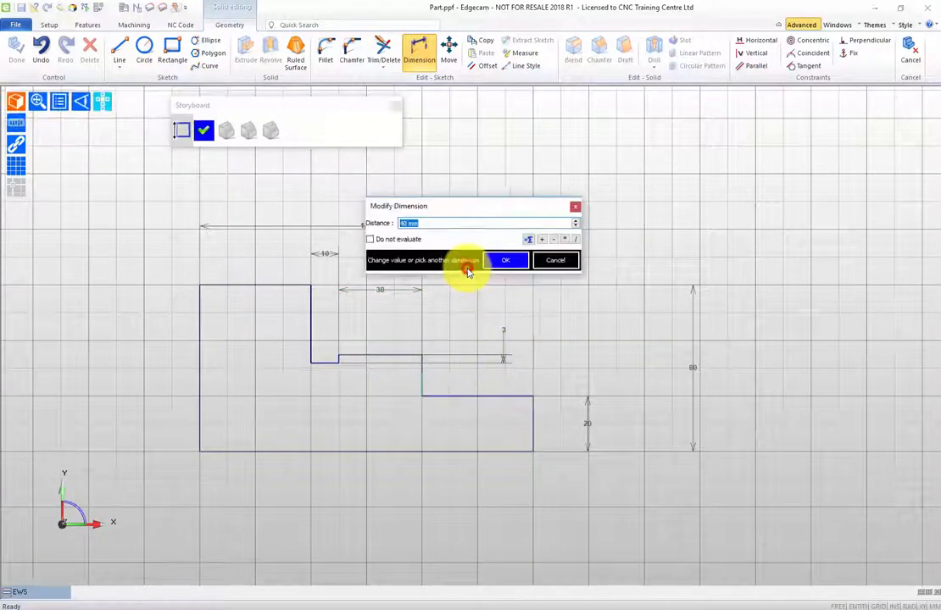
click(509, 261)
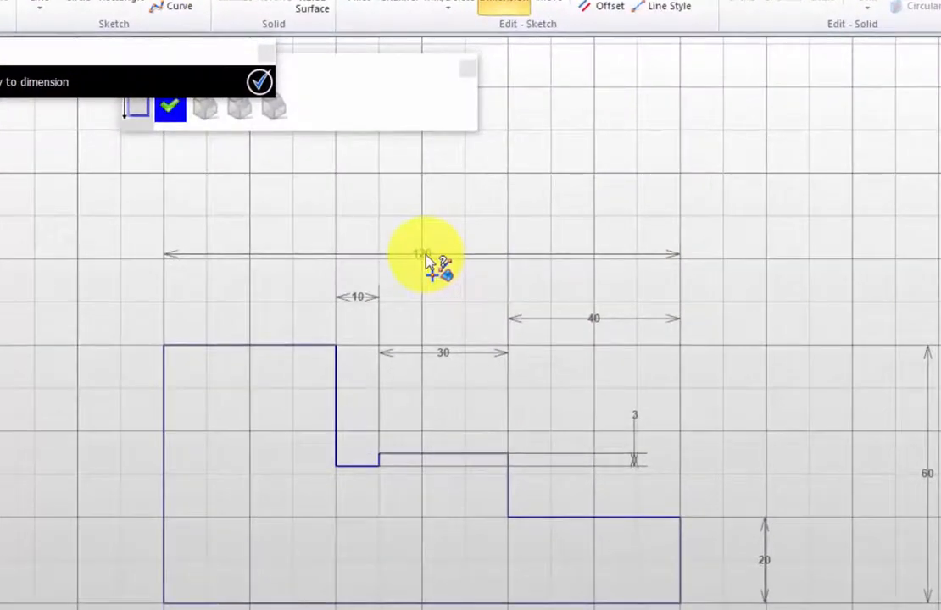
click(258, 81)
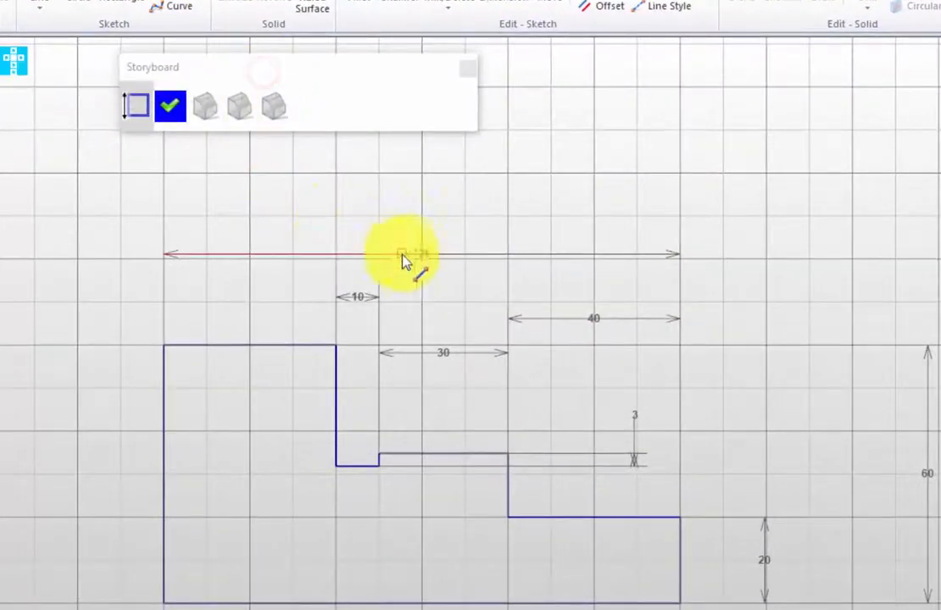
click(426, 254)
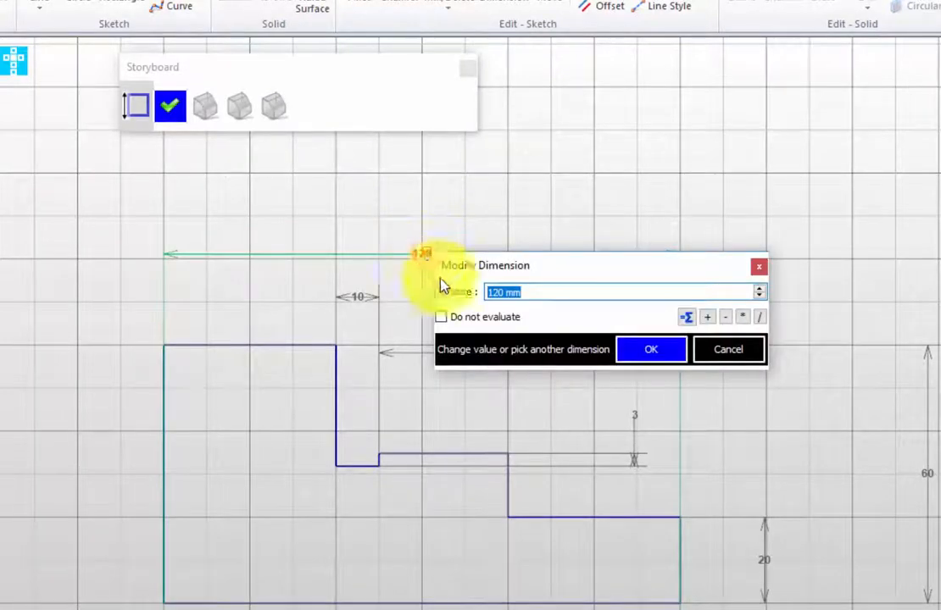
click(713, 355)
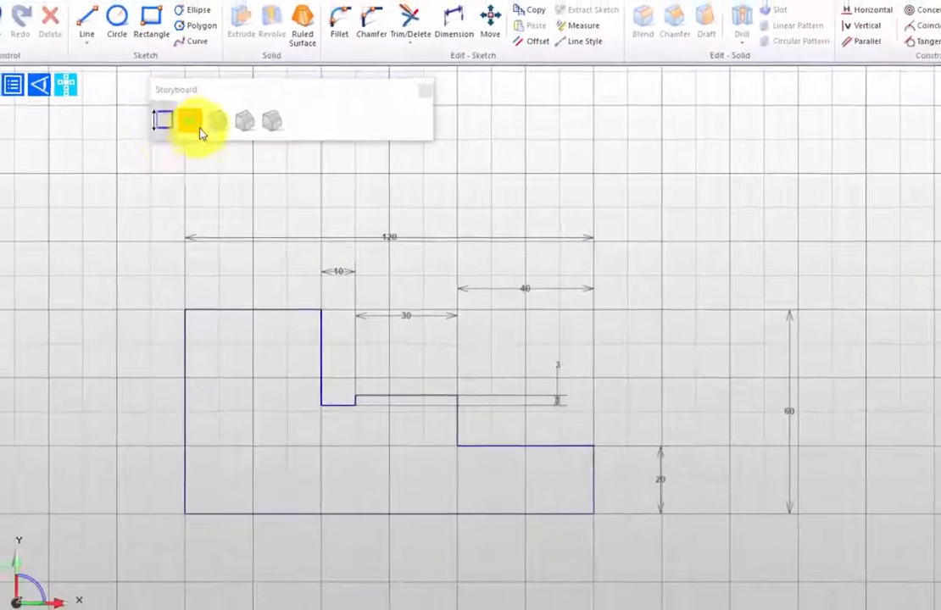
Finish the sketch edit to rebuild the revolved shaft with the undercut groove.
click(200, 132)
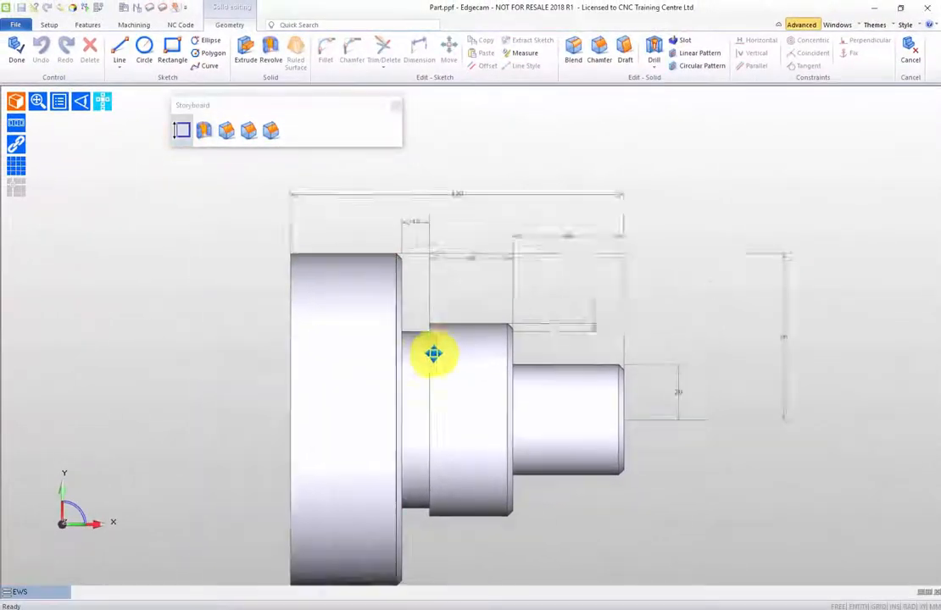
middle_drag(434, 354, 467, 341)
middle_drag(391, 412, 561, 432)
scroll(292, 412, down, 1)
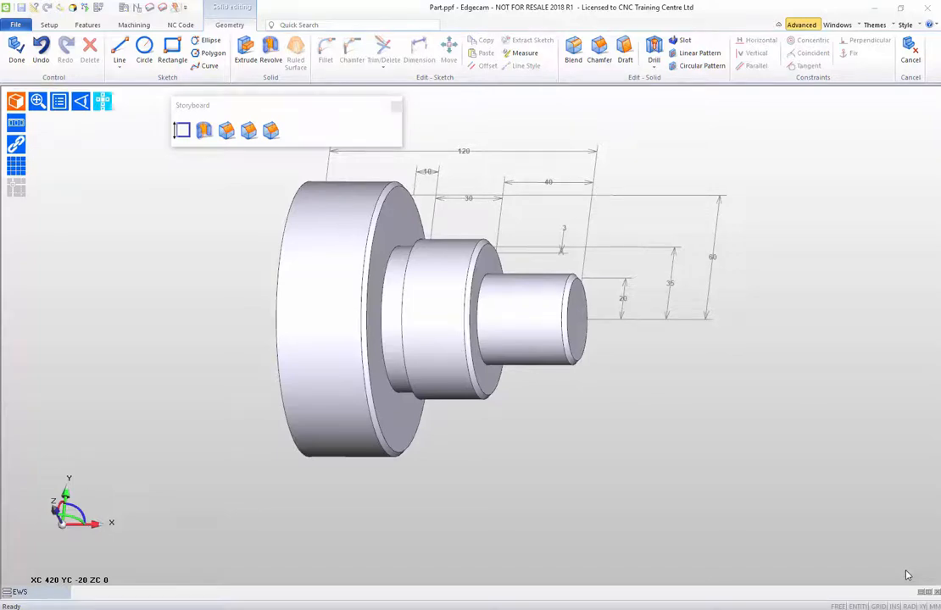
Reopen the shaft's profile sketch to review its dimensioned outline, and return to the solid.
click(181, 130)
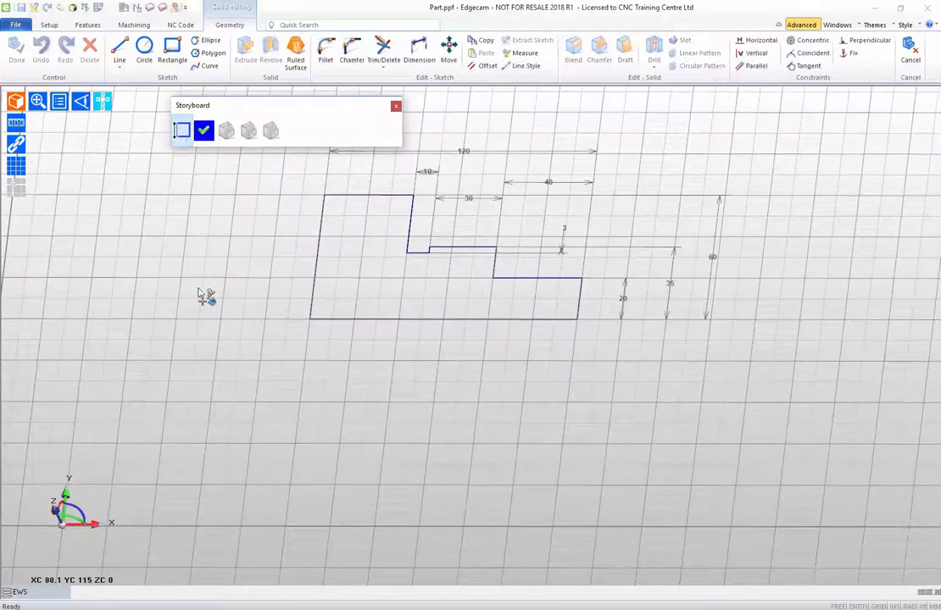
middle_drag(333, 390, 361, 505)
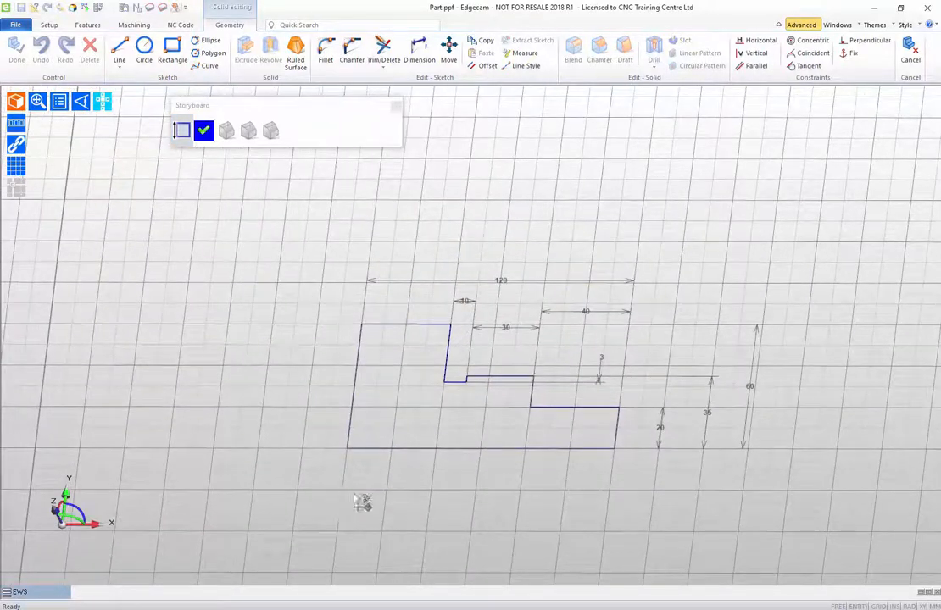
click(204, 133)
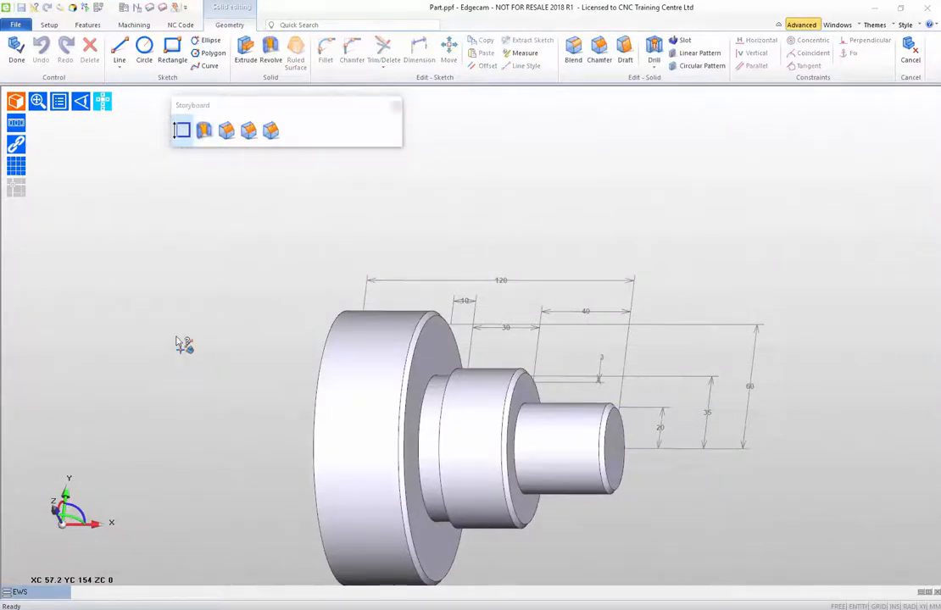
Complete the solid editing and bring the shaft into the turning setup as EWSolid with Auto-align on.
middle_drag(176, 344, 146, 250)
scroll(145, 326, down, 2)
middle_drag(147, 327, 166, 361)
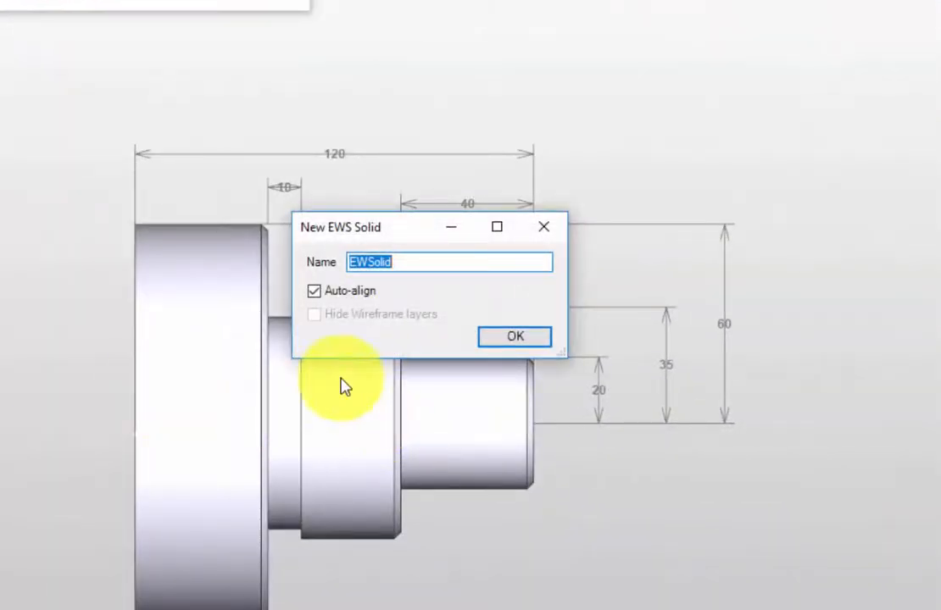
click(514, 337)
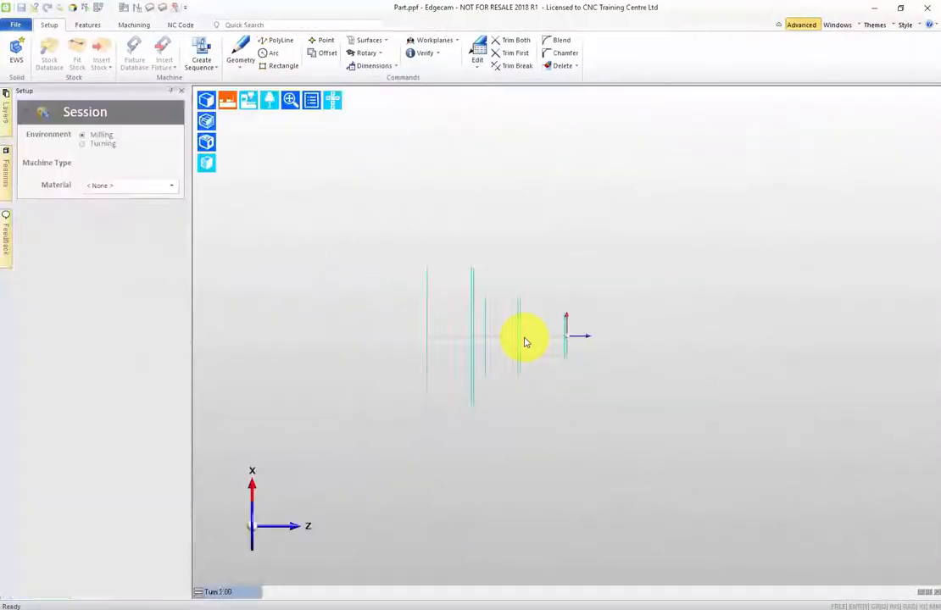
Display the imported shaft as a shaded solid and inspect its largest-diameter cylindrical face.
click(207, 100)
mouse_move(515, 294)
middle_down()
mouse_move(264, 274)
mouse_move(479, 363)
mouse_move(488, 466)
mouse_move(448, 366)
mouse_move(630, 430)
mouse_move(660, 384)
mouse_move(593, 393)
mouse_move(472, 370)
mouse_move(427, 349)
middle_up()
click(433, 311)
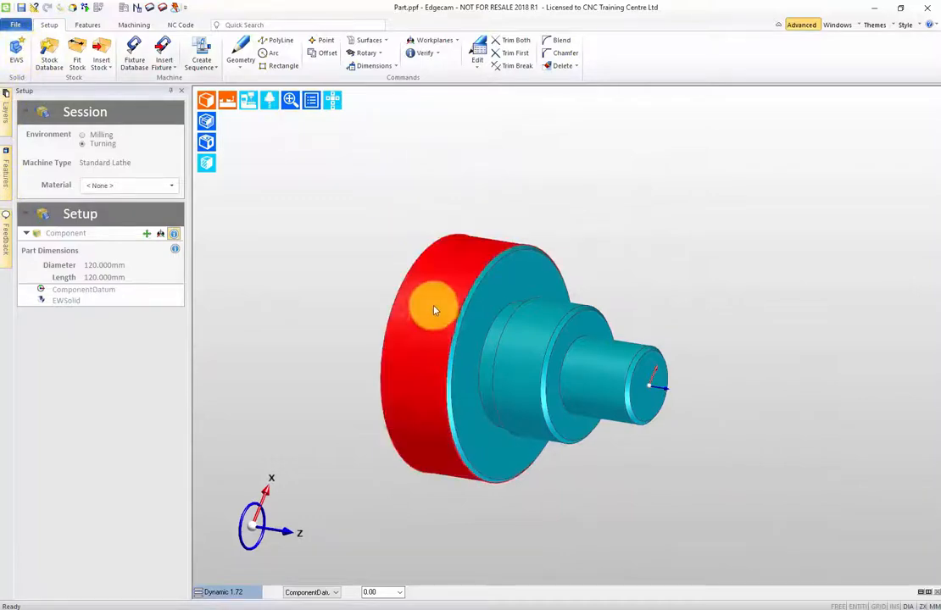
mouse_move(433, 311)
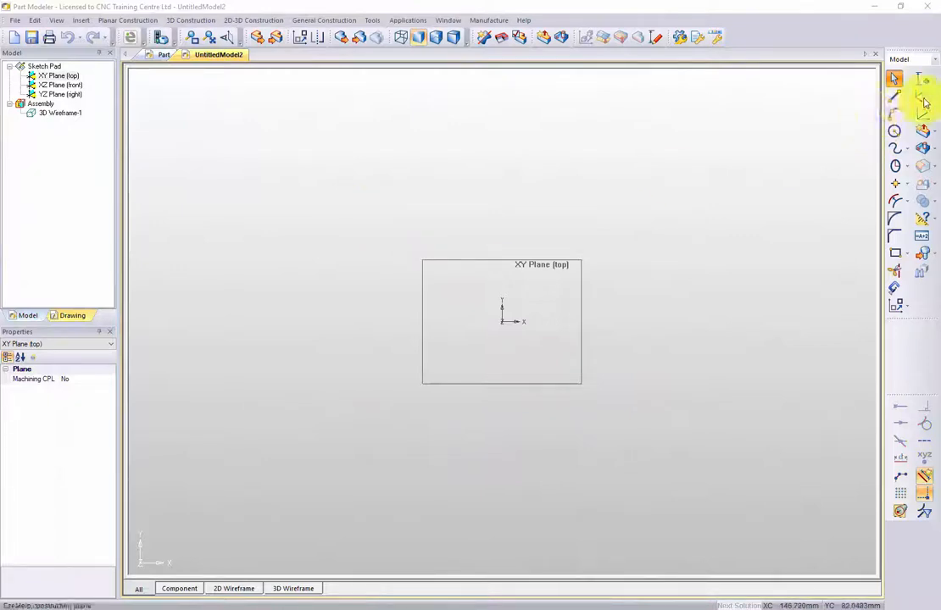
In Part Modeler, draw a horizontal line about 77 mm long and a vertical line about 42 mm high from the XY plane's origin.
click(894, 96)
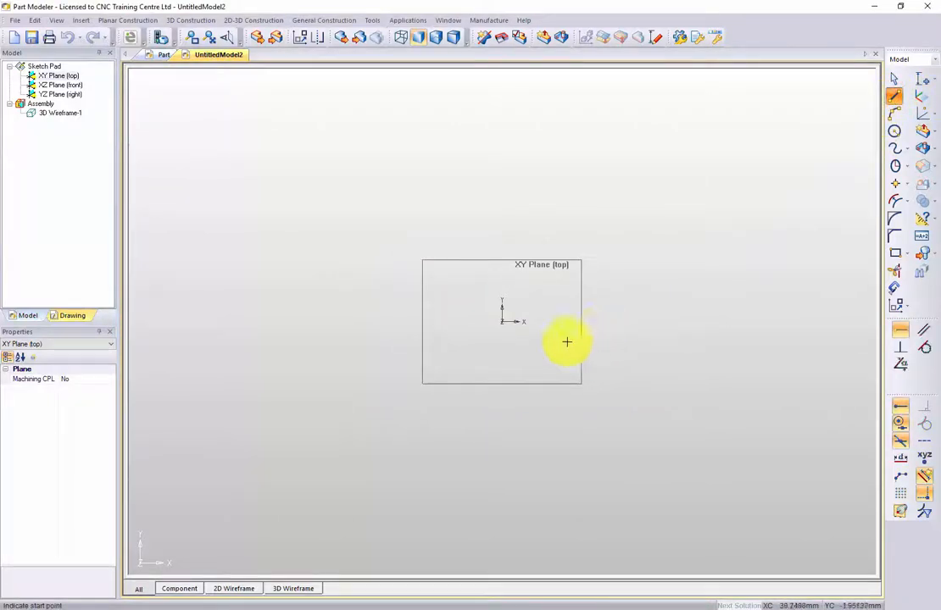
click(504, 323)
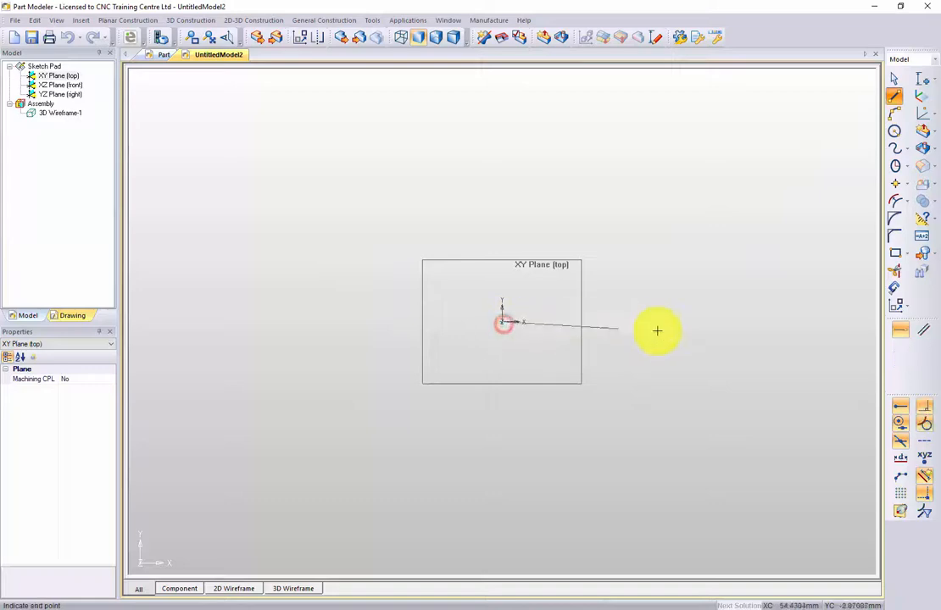
click(697, 323)
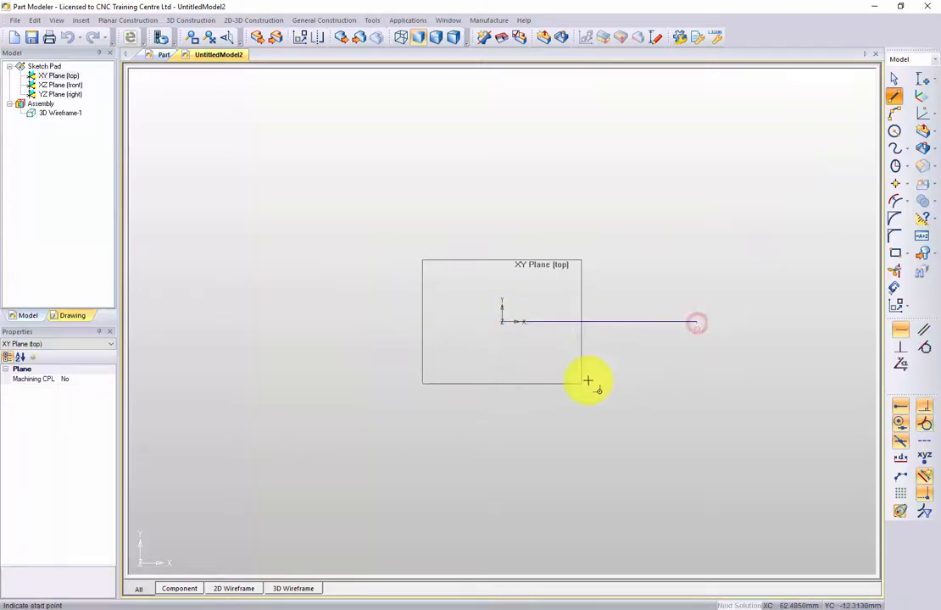
click(502, 323)
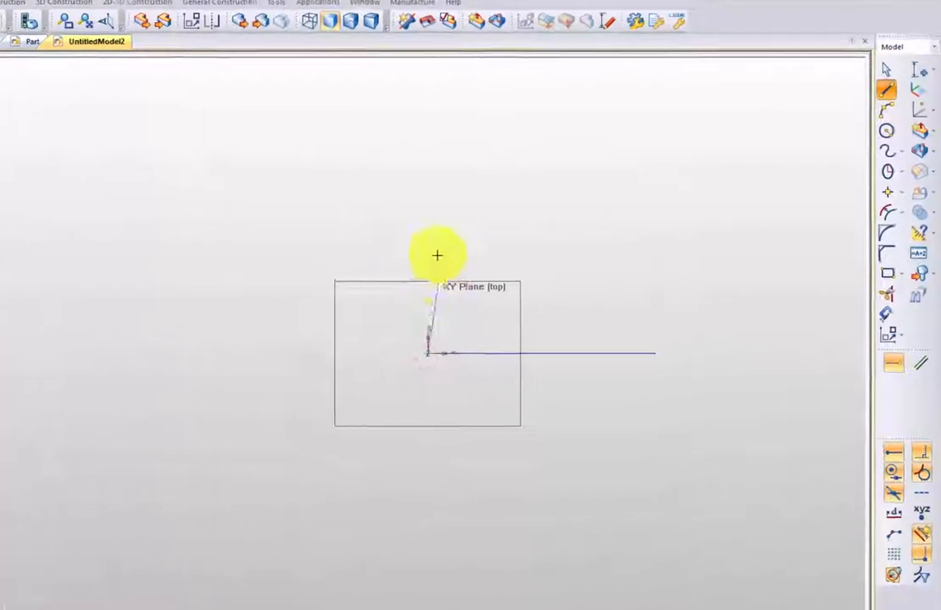
click(313, 251)
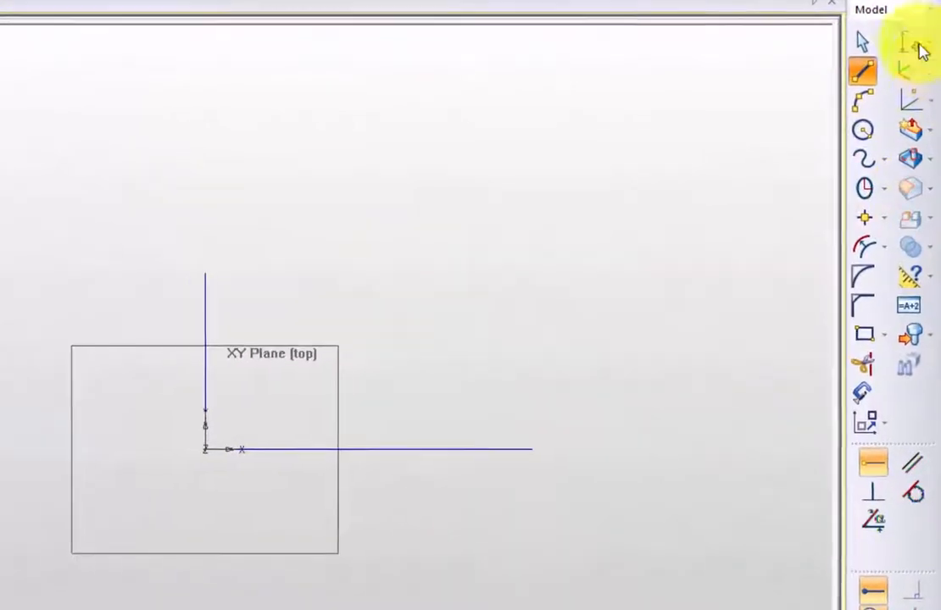
Add a vertical dimension between the vertical line's endpoints, place it beside the line, and set it to 60 mm.
click(914, 56)
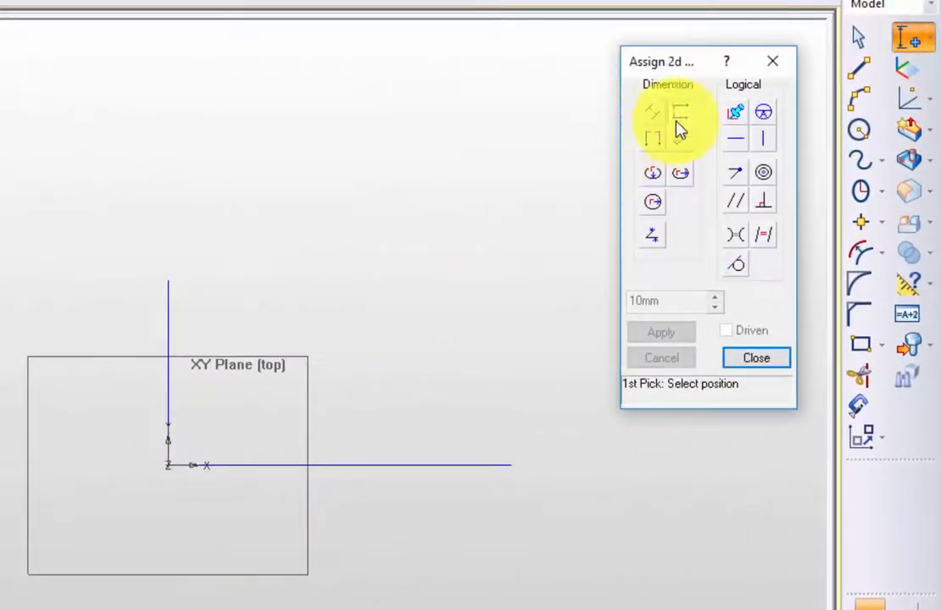
click(170, 285)
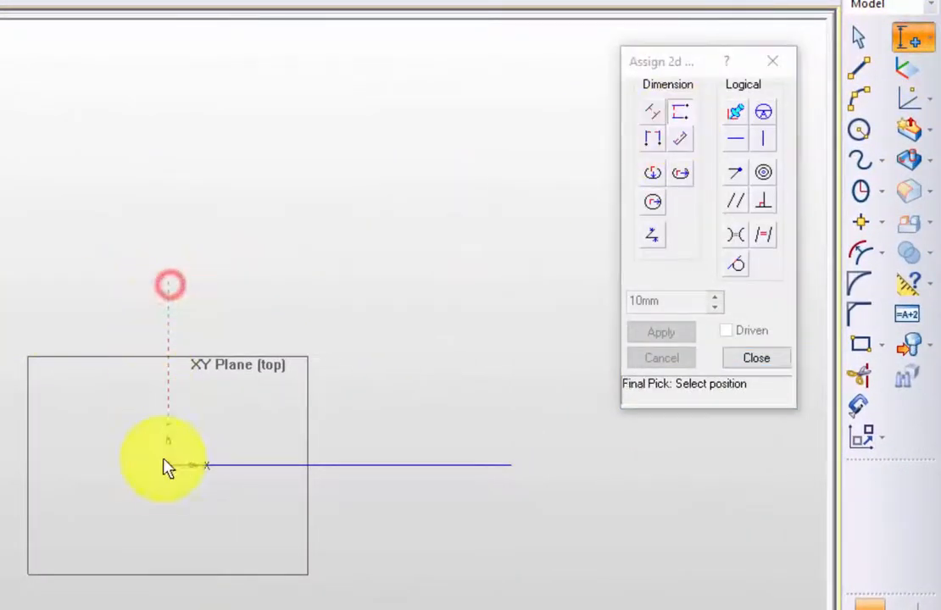
click(166, 463)
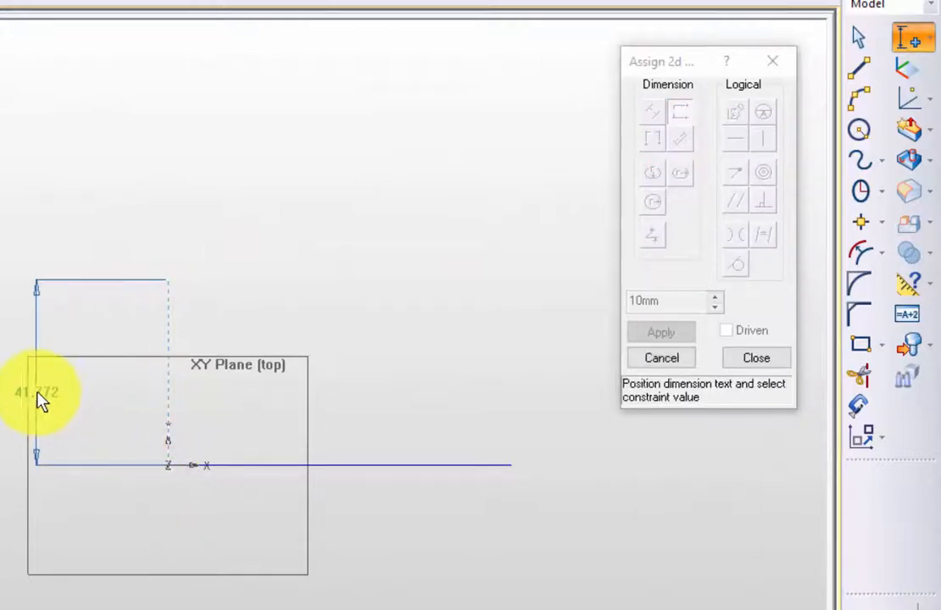
click(38, 399)
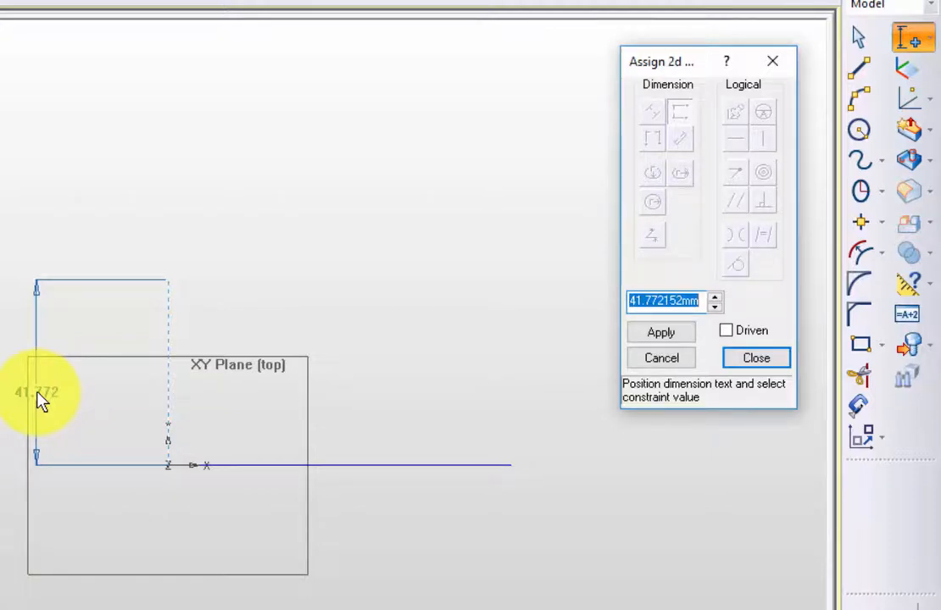
text(60)
key(Return)
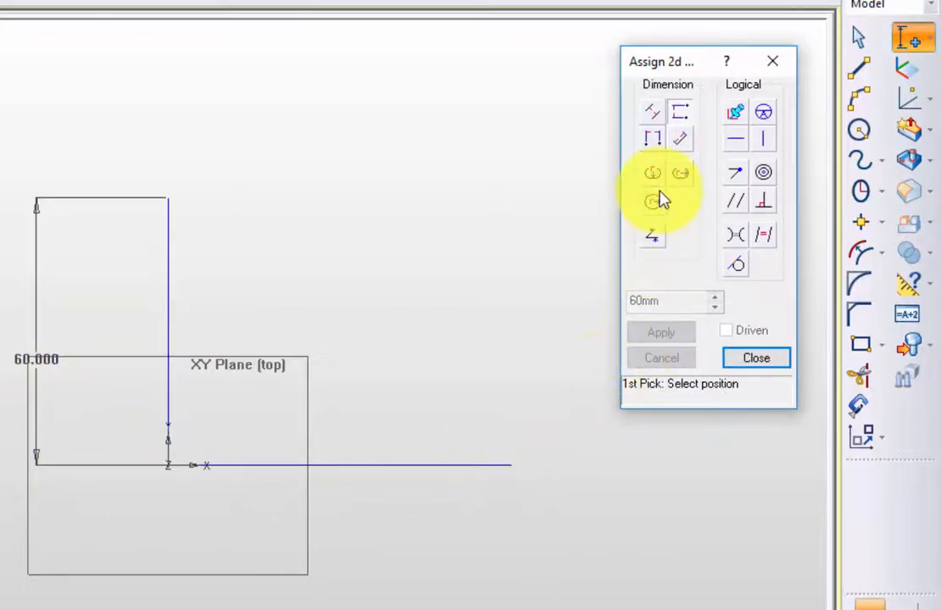
Add a horizontal dimension between the horizontal line's endpoints, place it below the line, set it to 120 mm, and finish dimensioning.
click(651, 144)
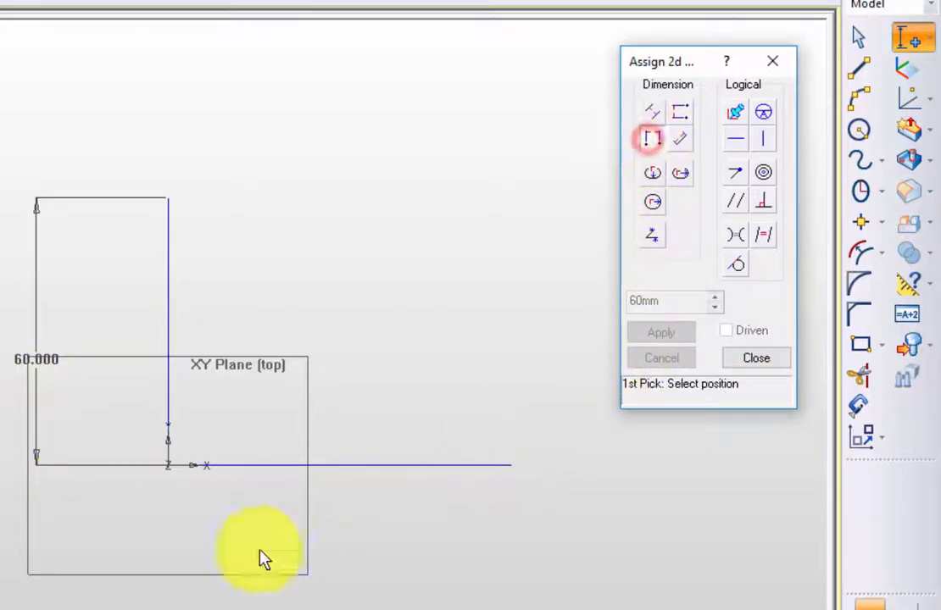
click(169, 459)
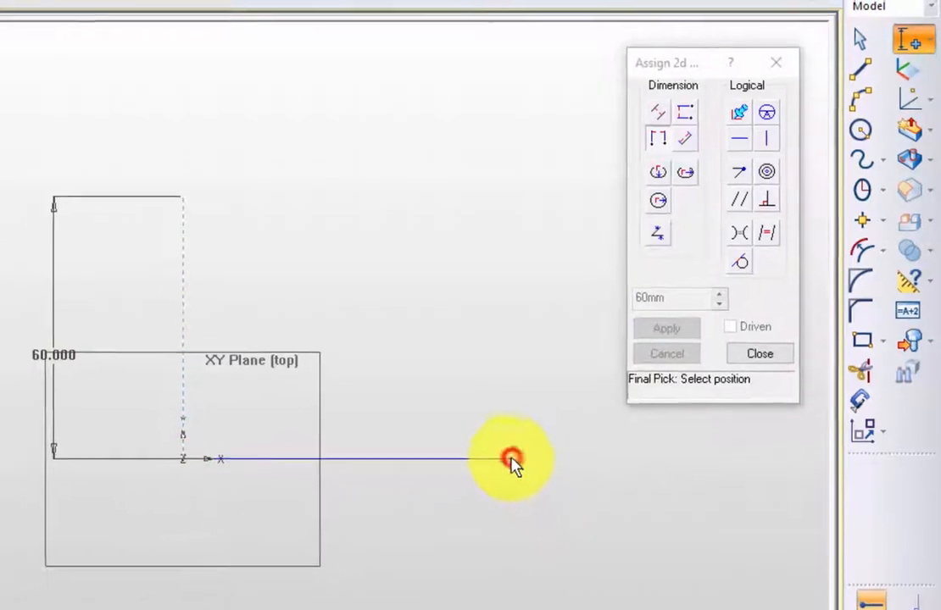
click(544, 435)
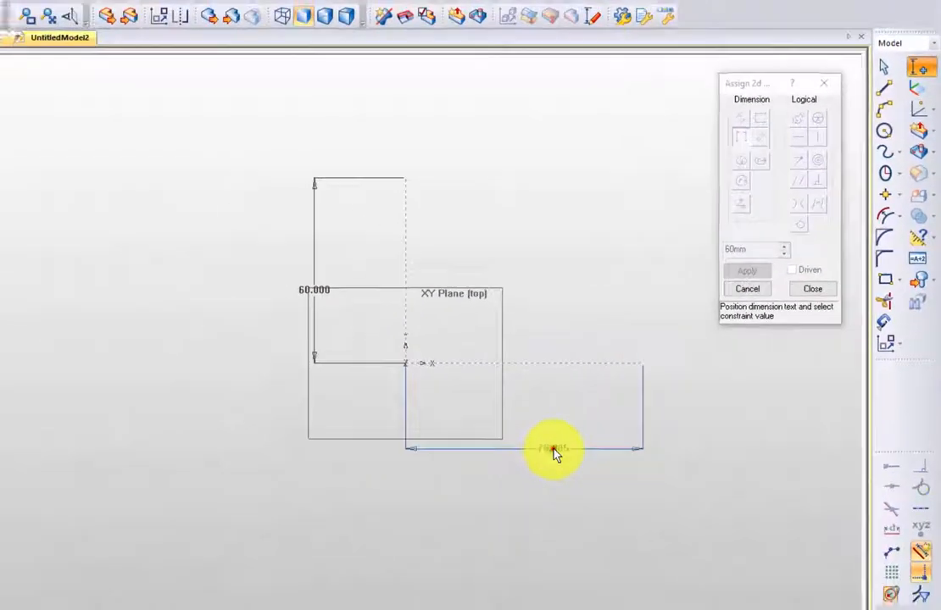
click(432, 549)
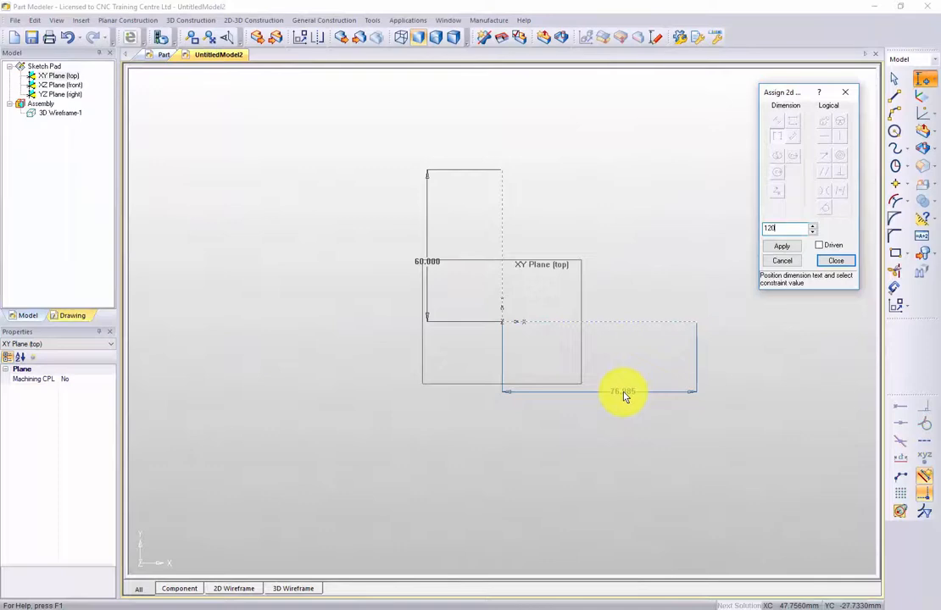
text(120)
key(Return)
middle_drag(563, 343, 444, 403)
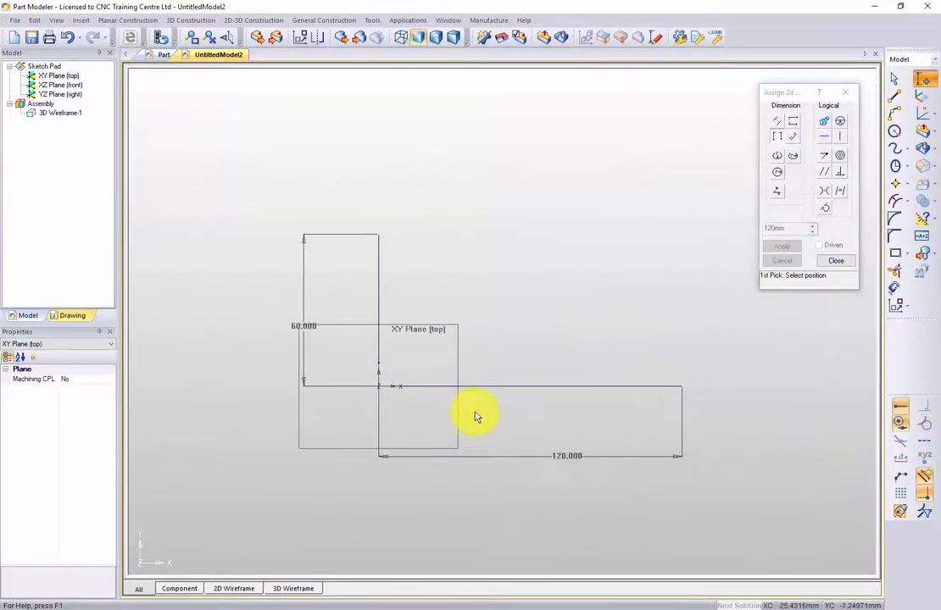
click(835, 260)
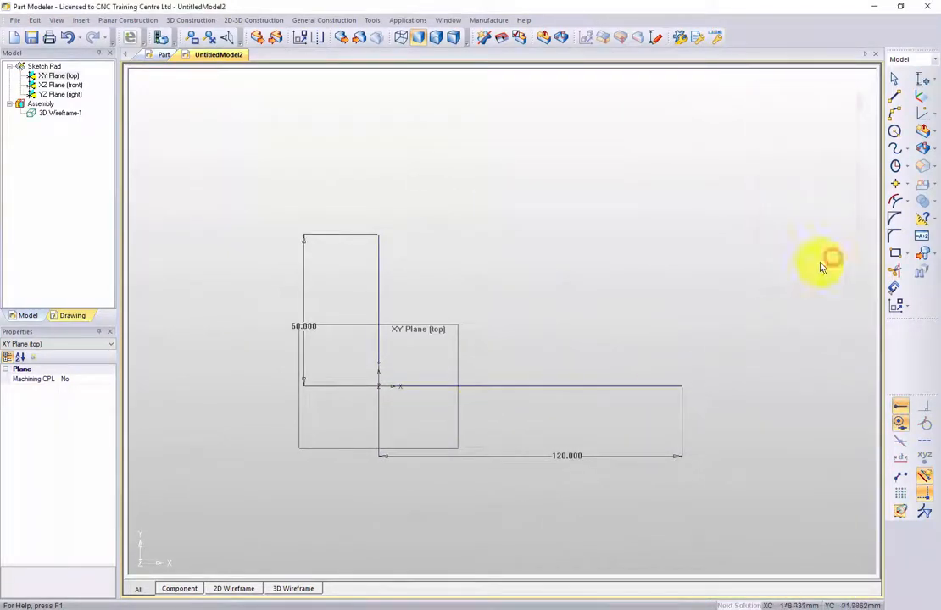
scroll(683, 304, up, 1)
middle_drag(681, 300, 614, 268)
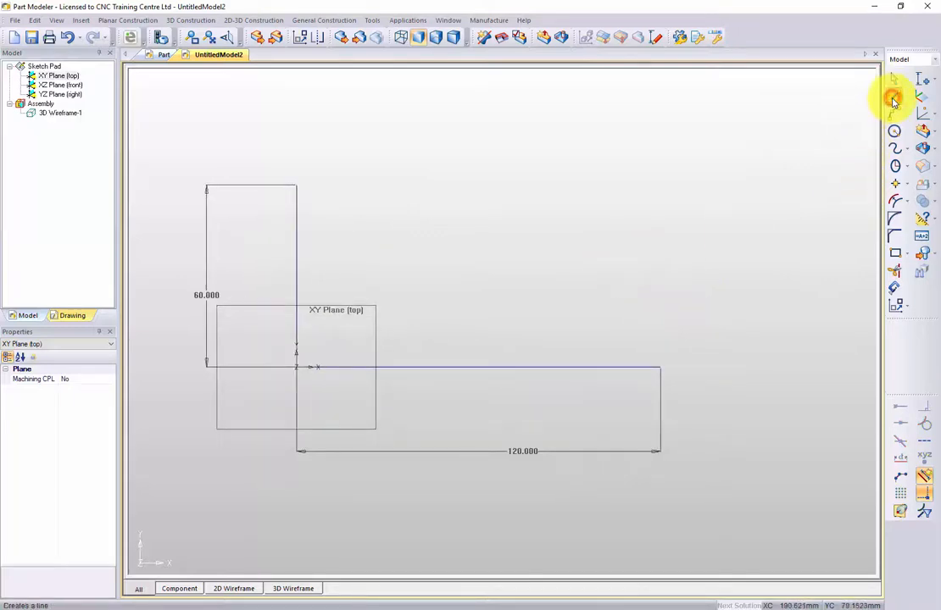
Sketch a continuous stepped line with a shallow groove and a middle step about 39 mm high, joining the vertical line's top to the horizontal line's far end.
click(894, 99)
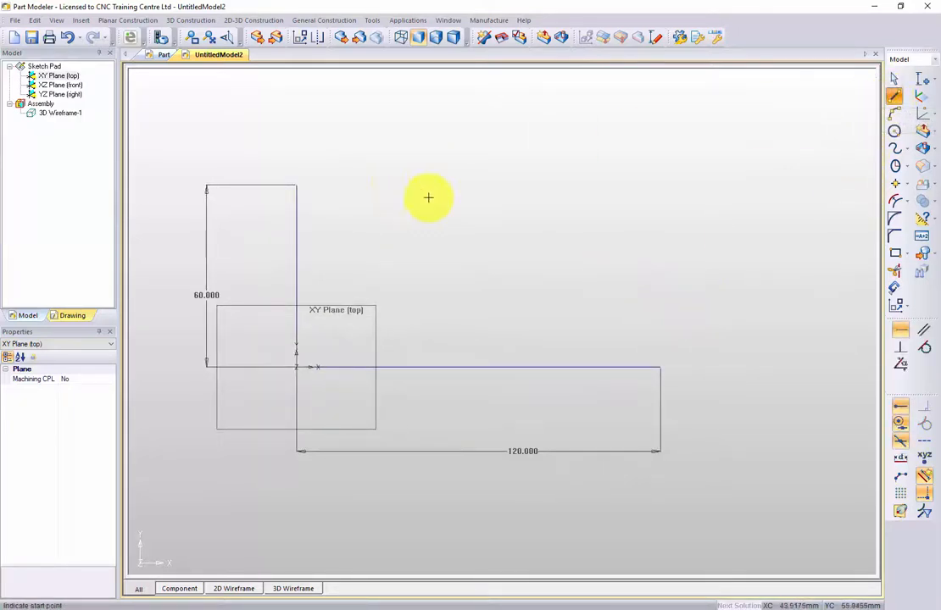
click(900, 482)
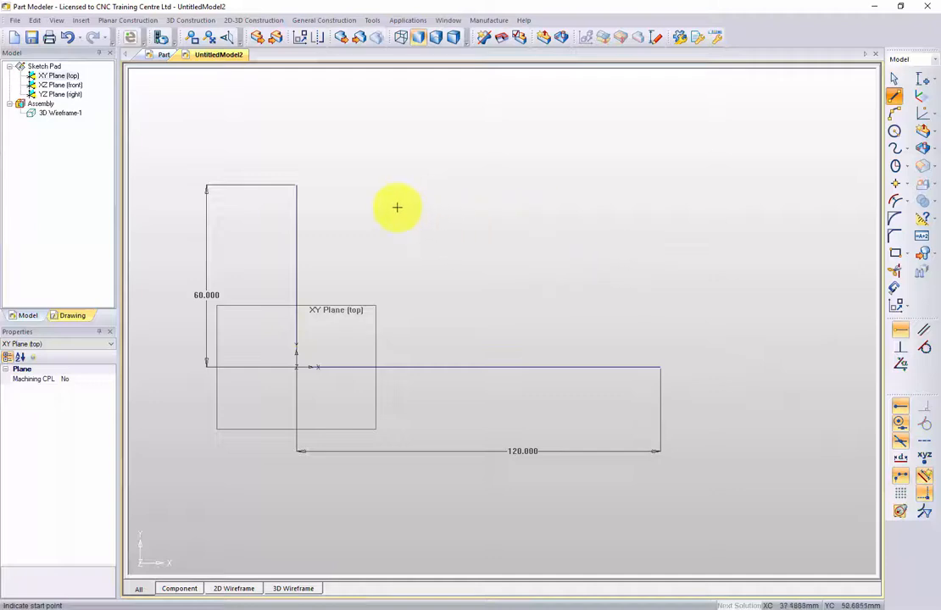
click(296, 186)
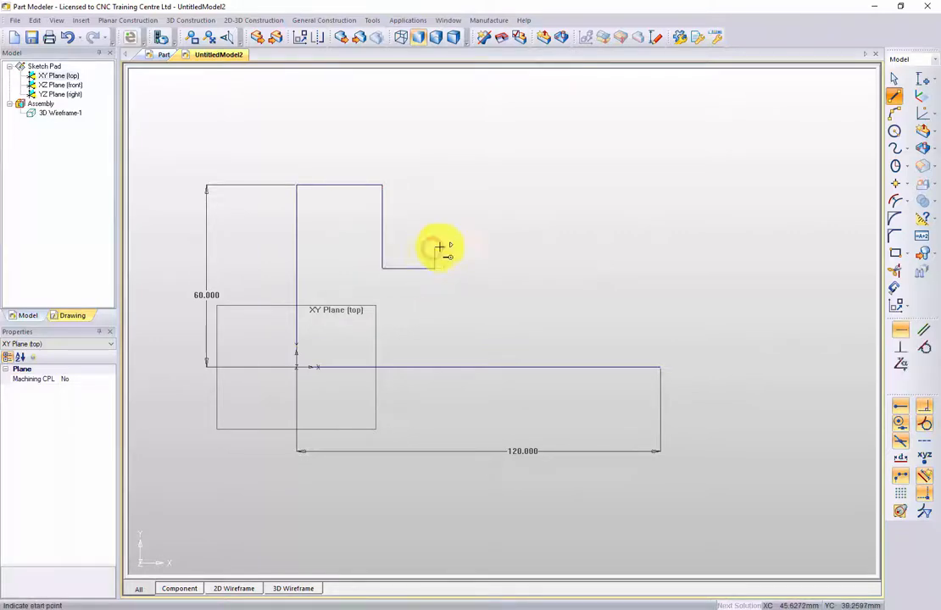
click(436, 247)
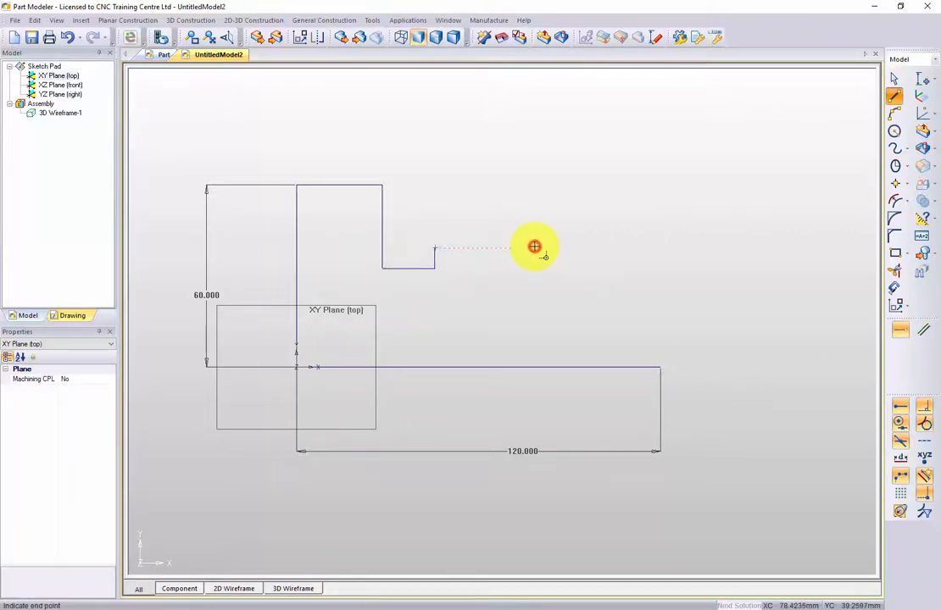
click(537, 307)
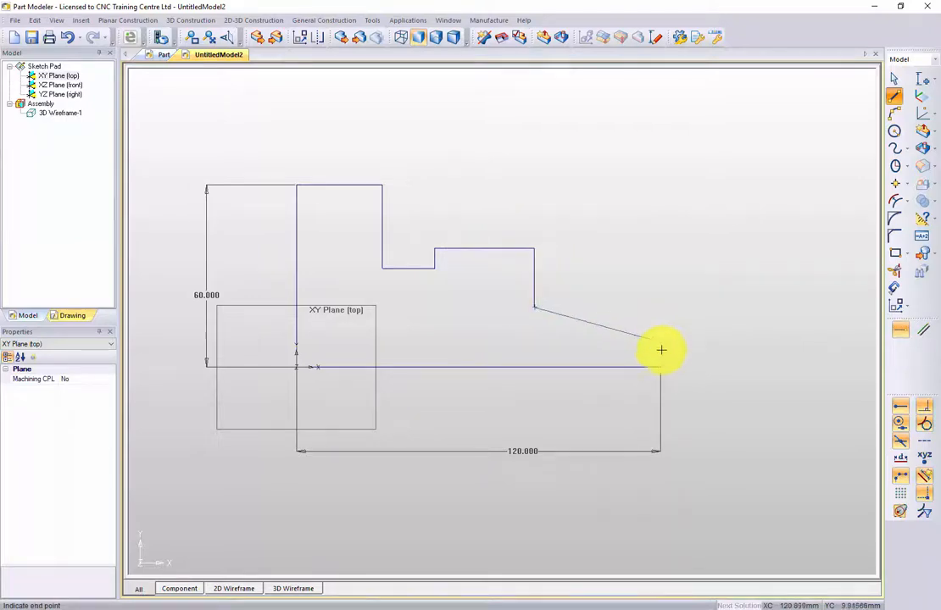
click(660, 307)
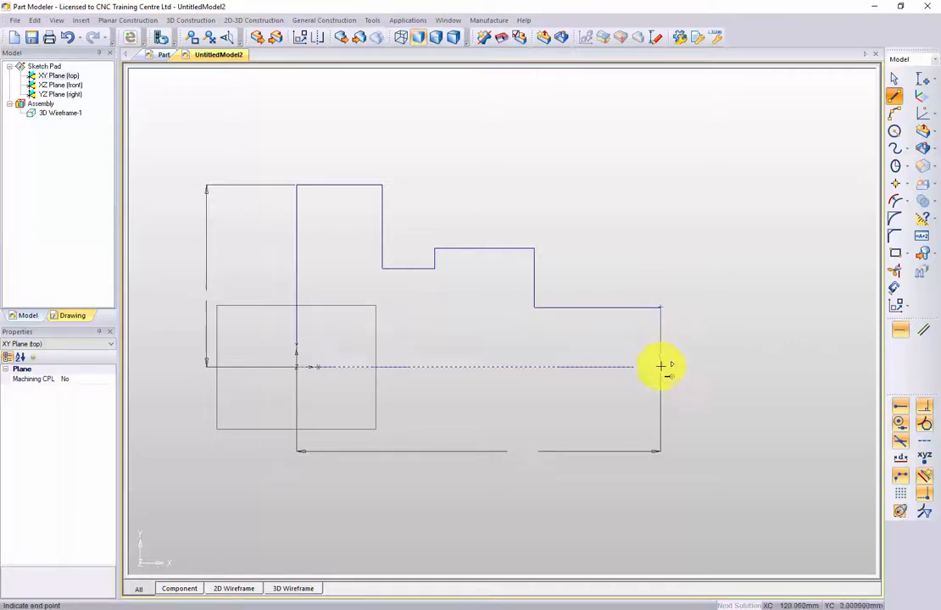
click(661, 366)
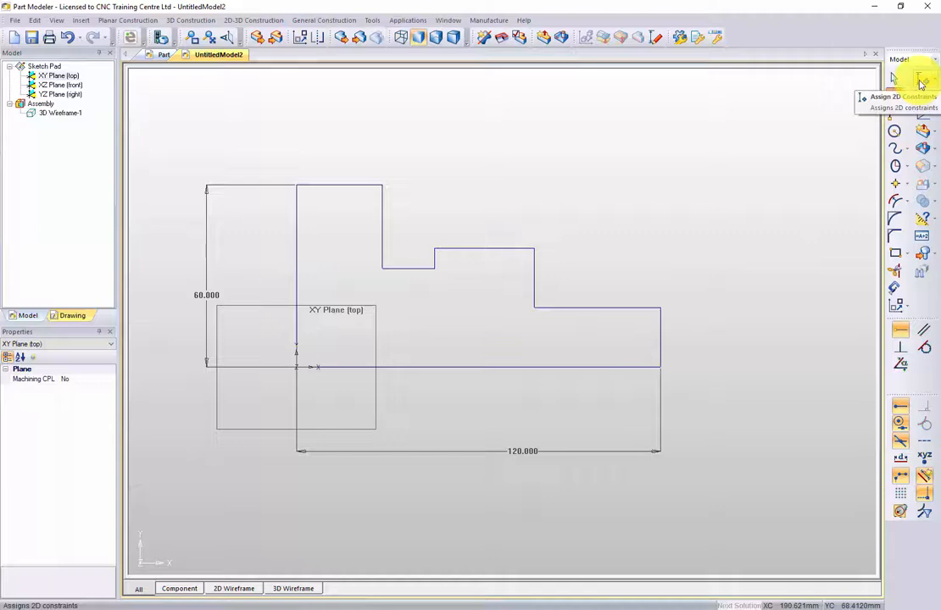
Add a vertical dimension from the middle step's outer corner to the baseline's far end, place it beside the profile, and set it to 35 mm.
click(922, 82)
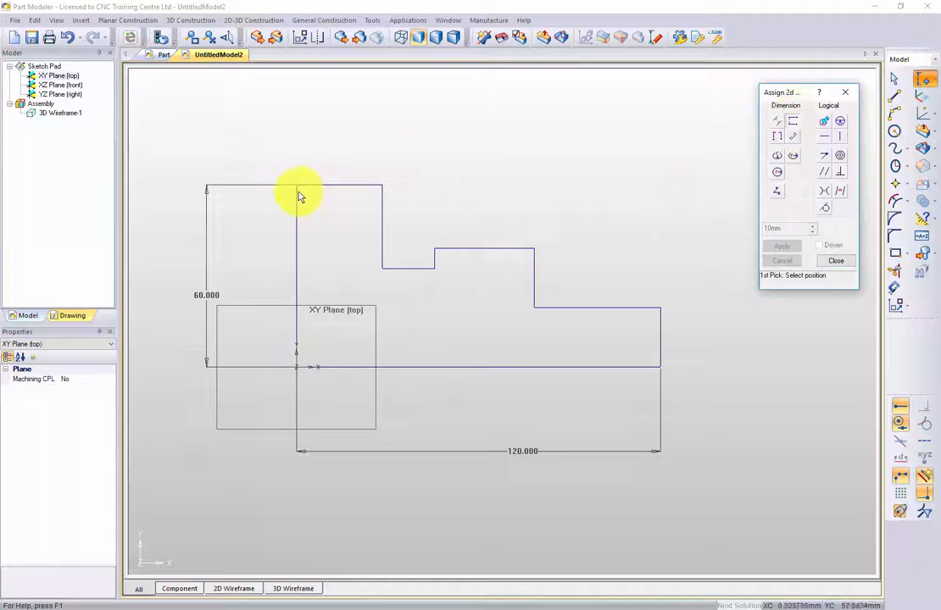
click(535, 248)
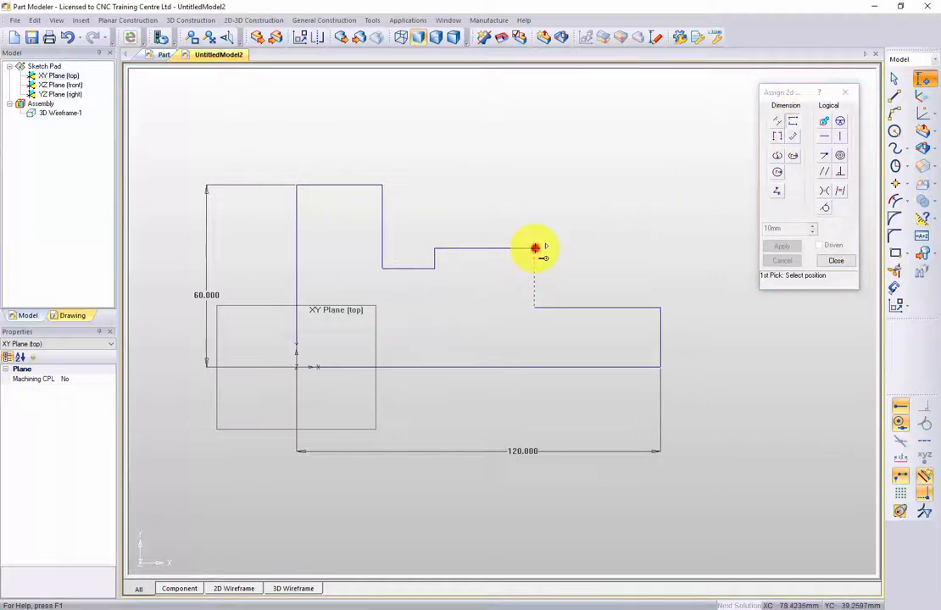
click(658, 370)
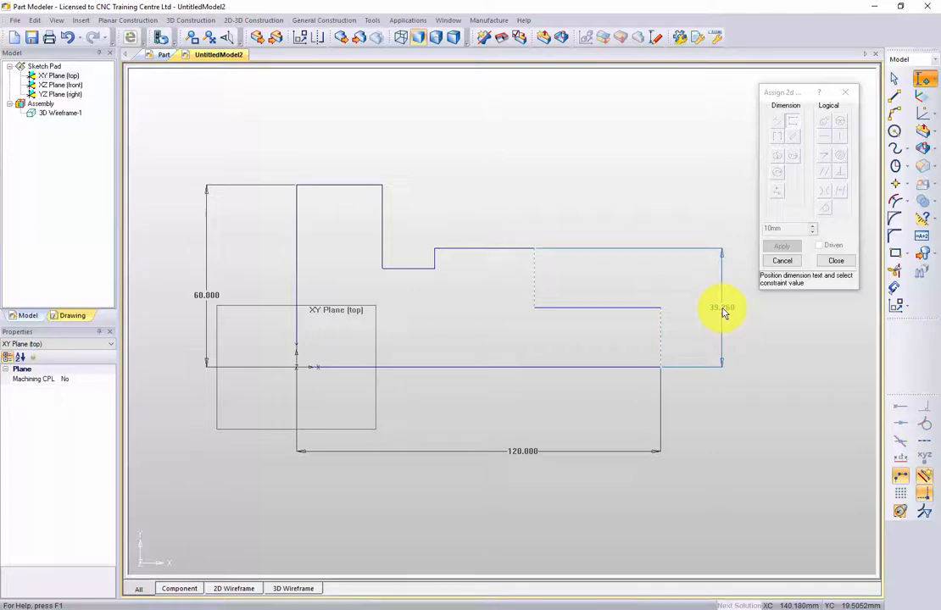
click(722, 322)
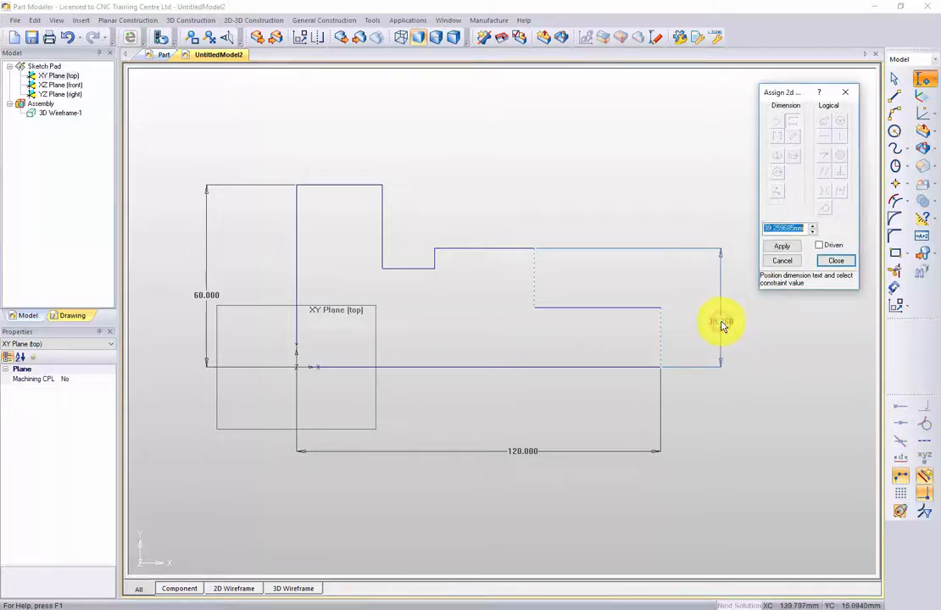
key(Return)
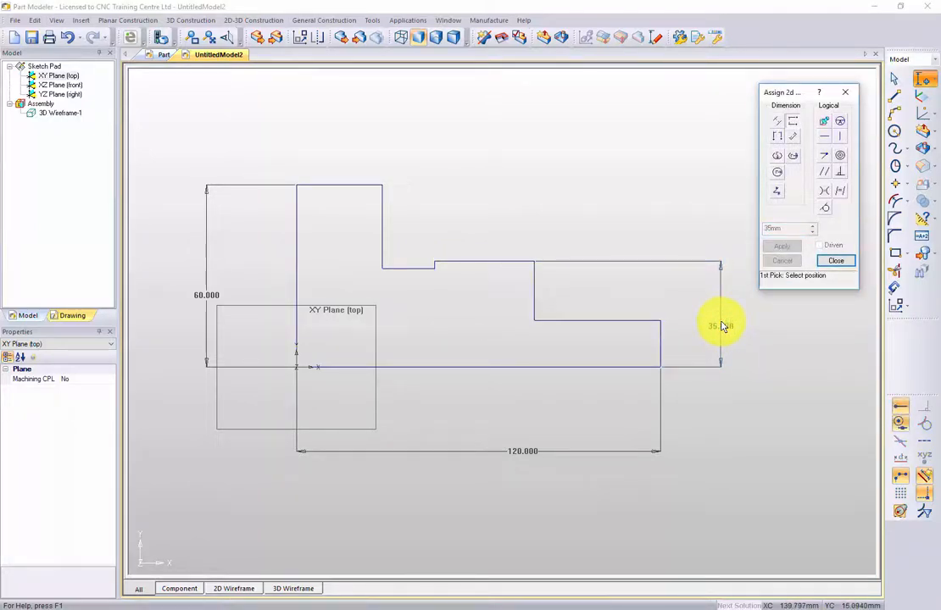
click(714, 327)
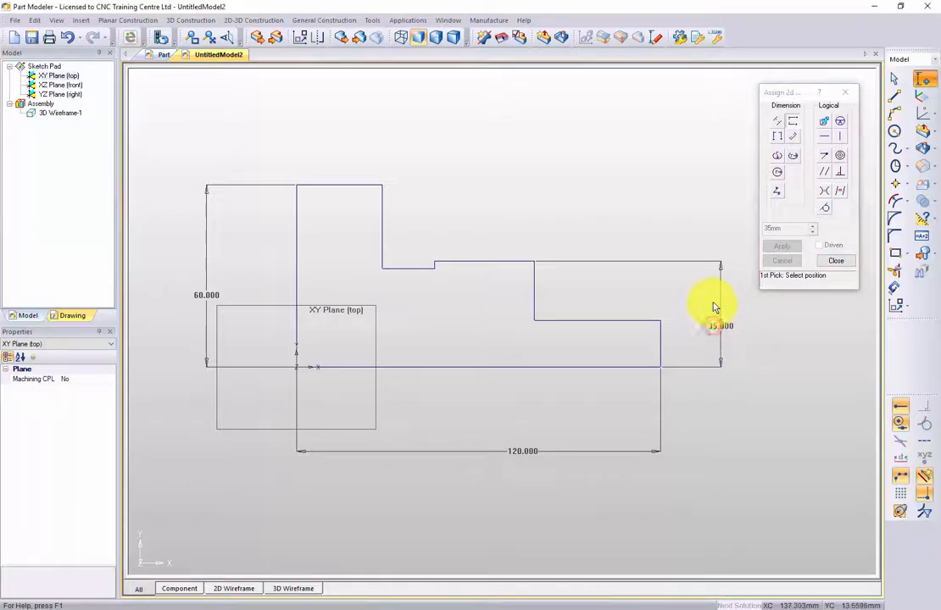
Add a vertical dimension to the end step's short edge, place it just outside the profile, and set it to 20 mm.
click(658, 322)
click(660, 368)
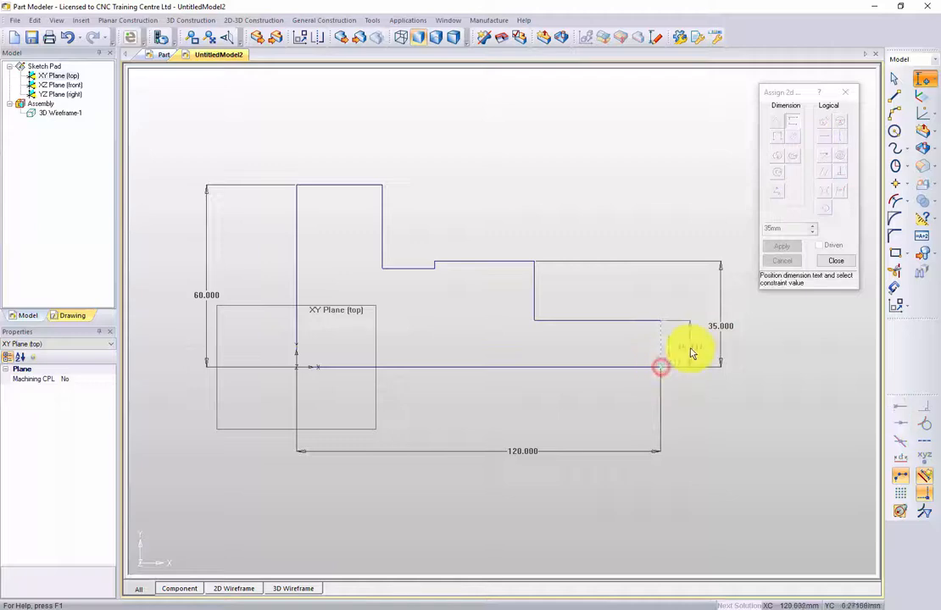
click(691, 351)
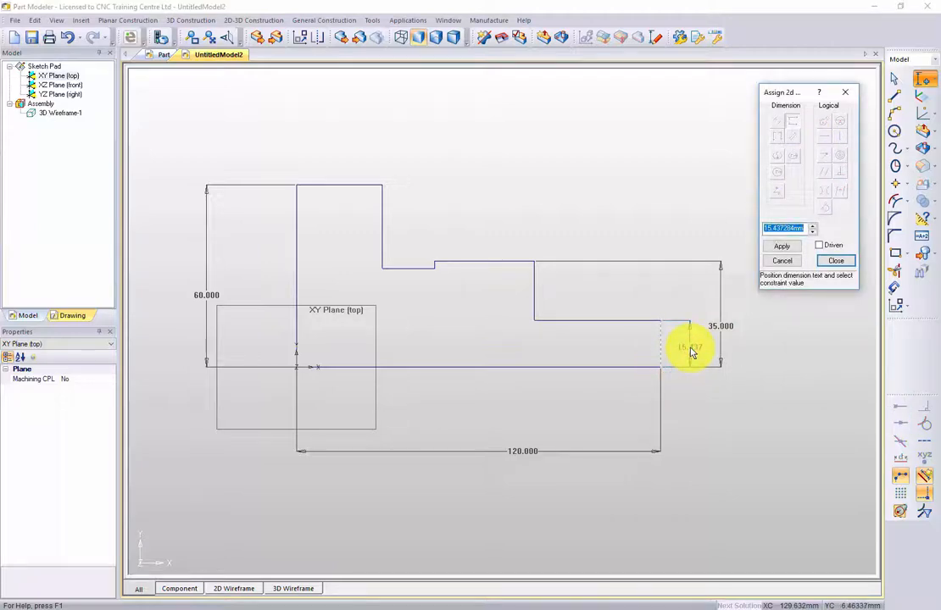
text(20)
key(Return)
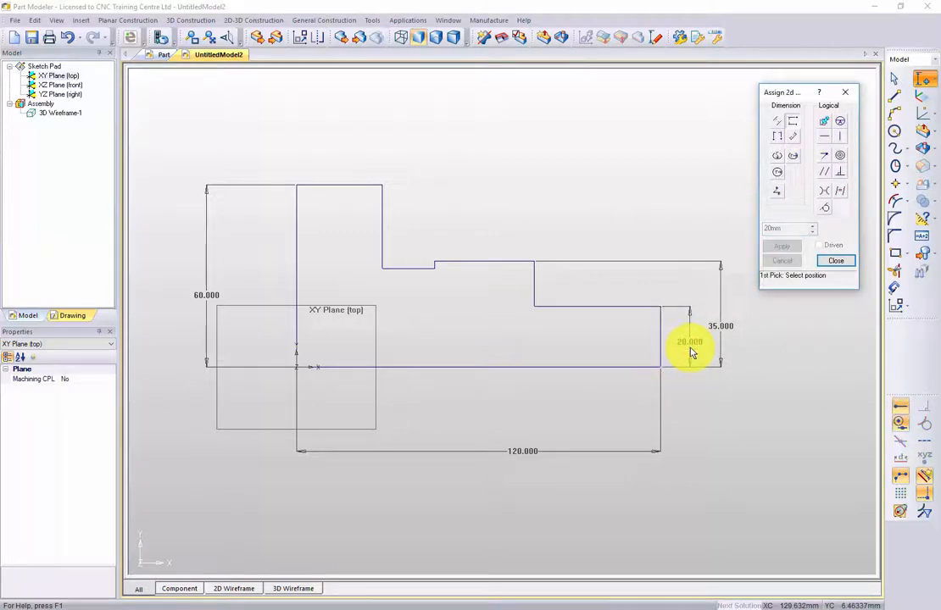
Add a horizontal dimension for the end step's length, place it above the profile, and set it to 40 mm.
click(776, 137)
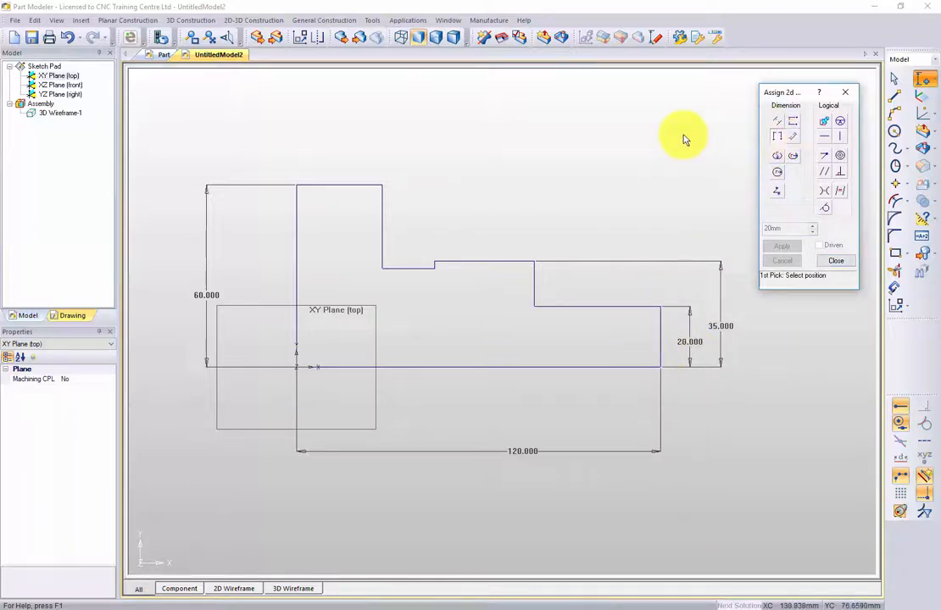
click(662, 310)
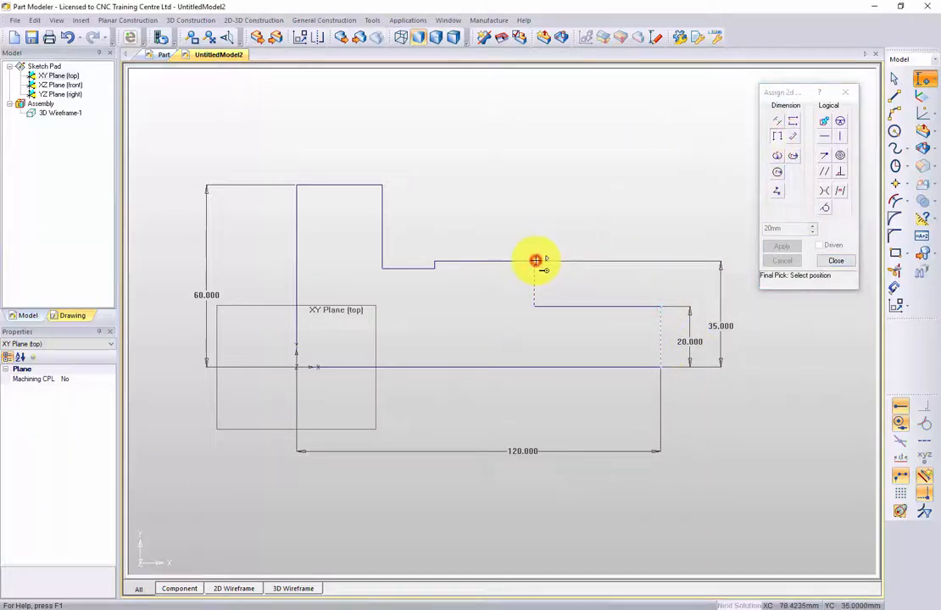
click(536, 260)
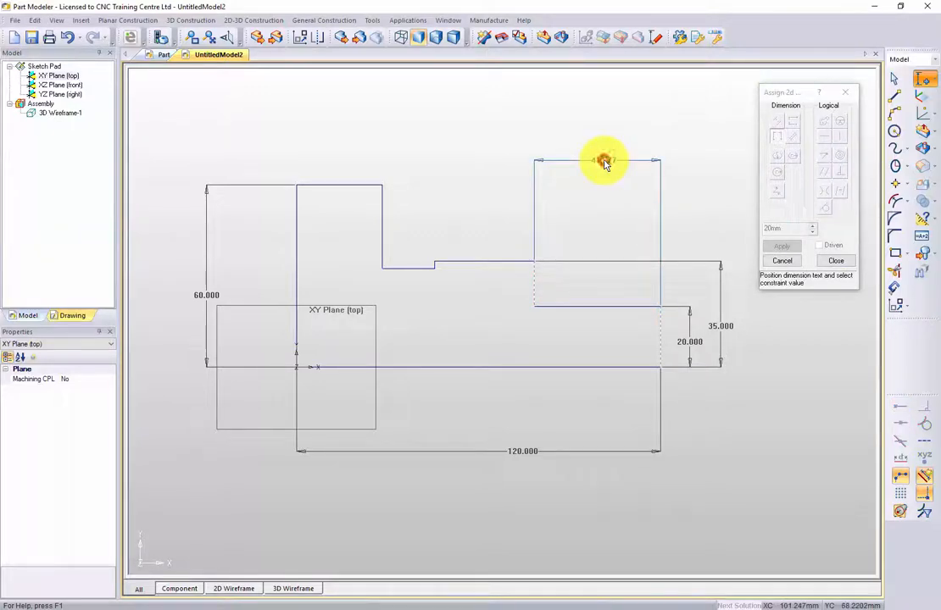
click(604, 163)
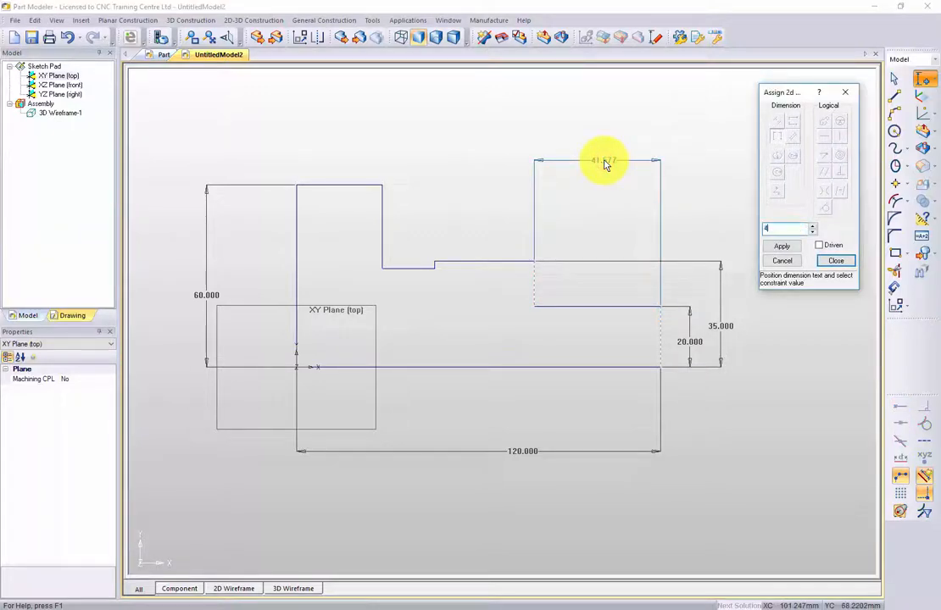
text(40)
key(Return)
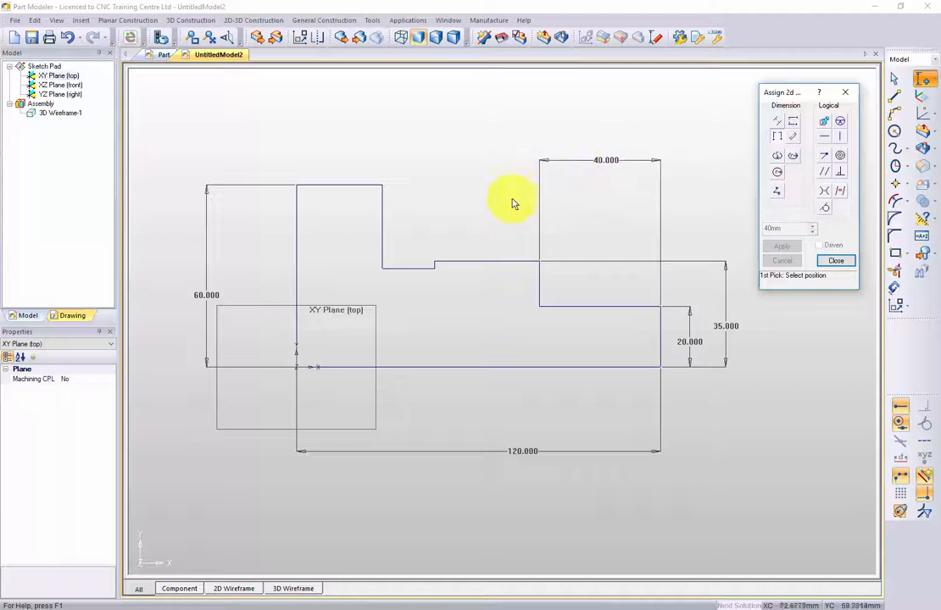
Dimension the middle step's length horizontally, place the dimension above the profile, and set it to 30 mm.
click(540, 261)
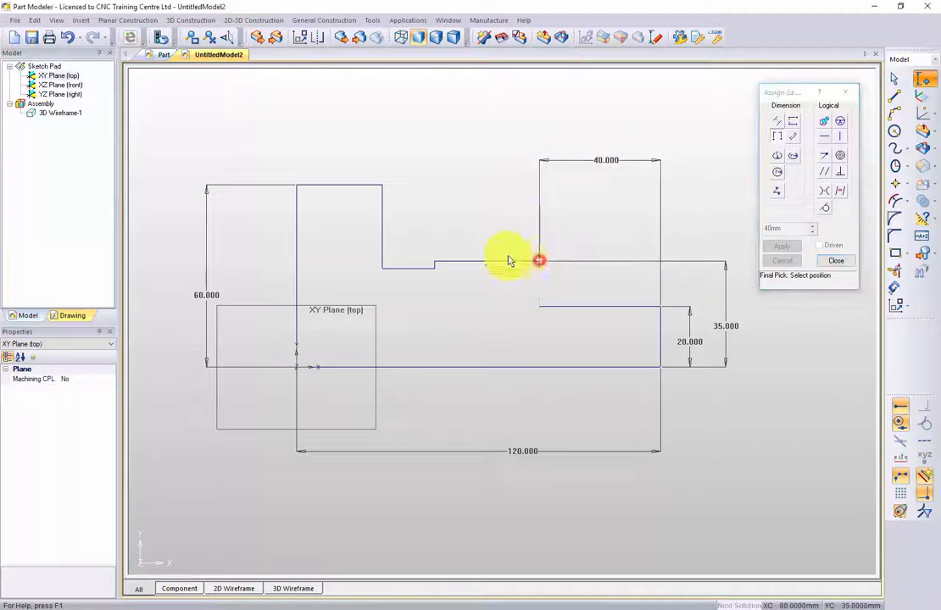
click(435, 262)
click(488, 143)
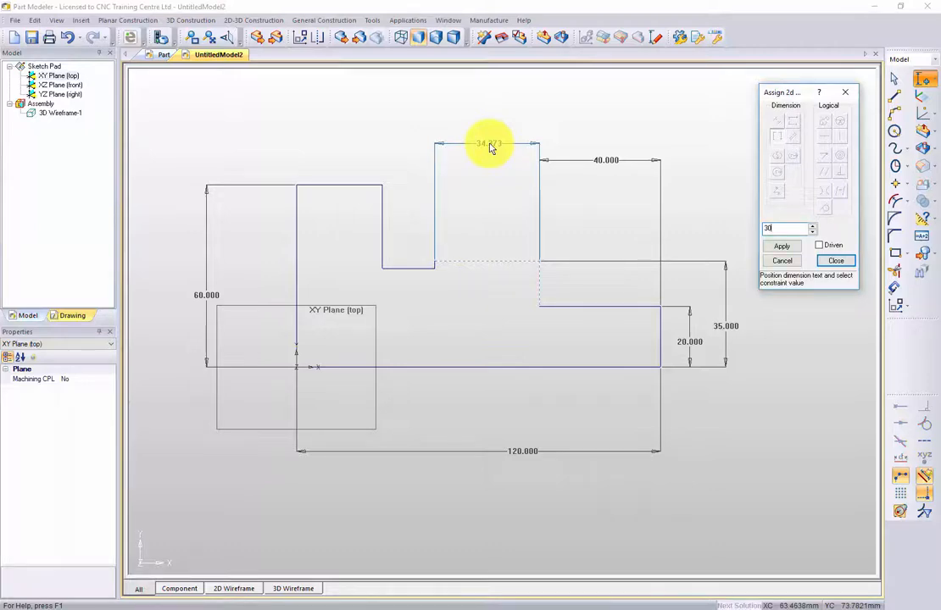
text(30)
key(Return)
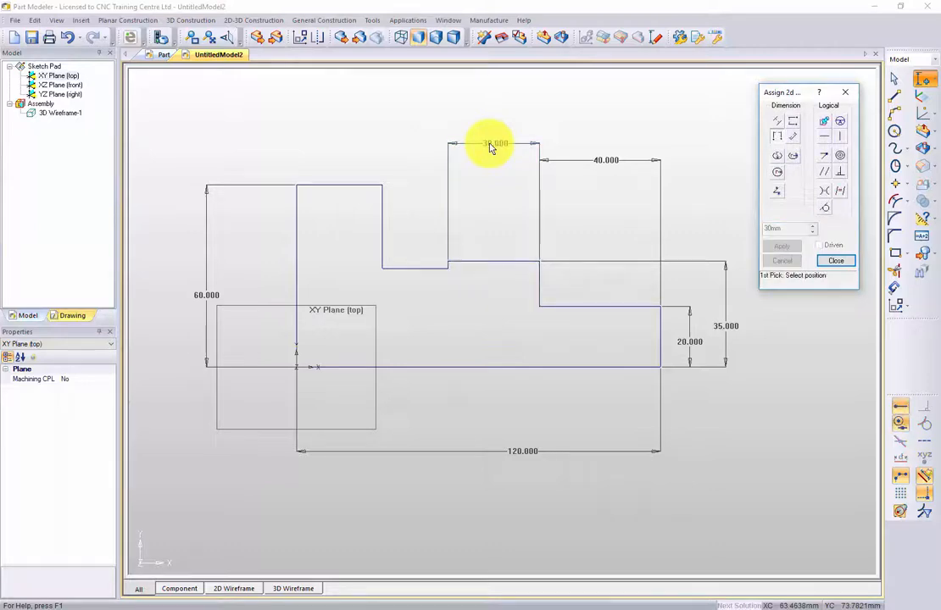
Dimension the groove's width horizontally between its two side walls, place the dimension above the profile, and set it to 10 mm.
click(452, 265)
click(384, 187)
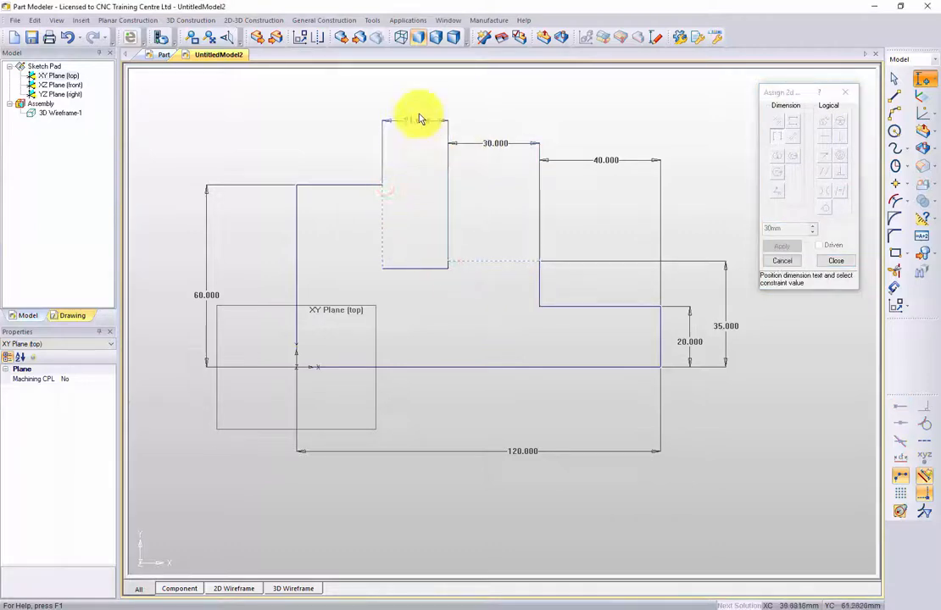
click(418, 117)
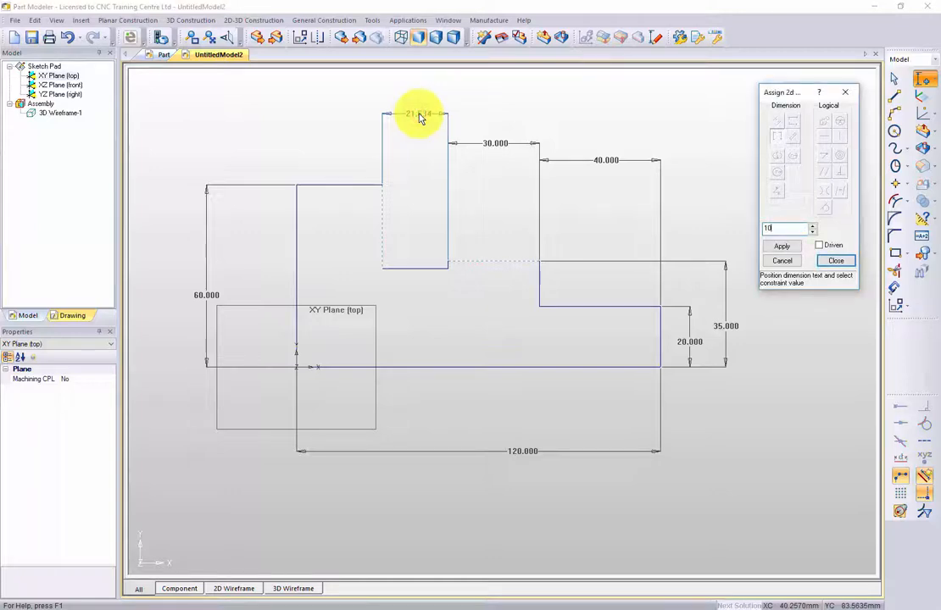
text(10)
key(Return)
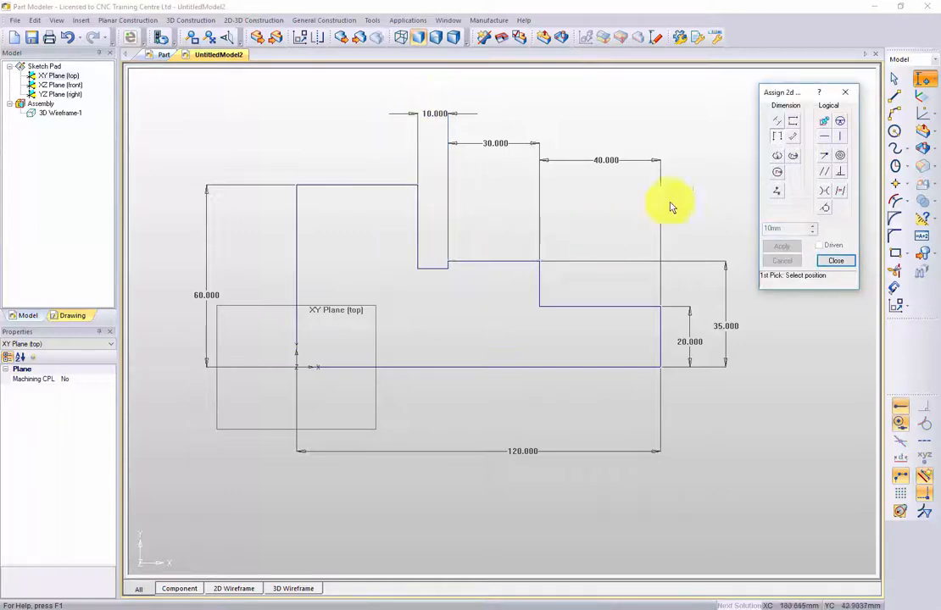
Add a vertical dimension for the groove's depth below the middle step, set it to 3 mm, and finish dimensioning.
click(793, 121)
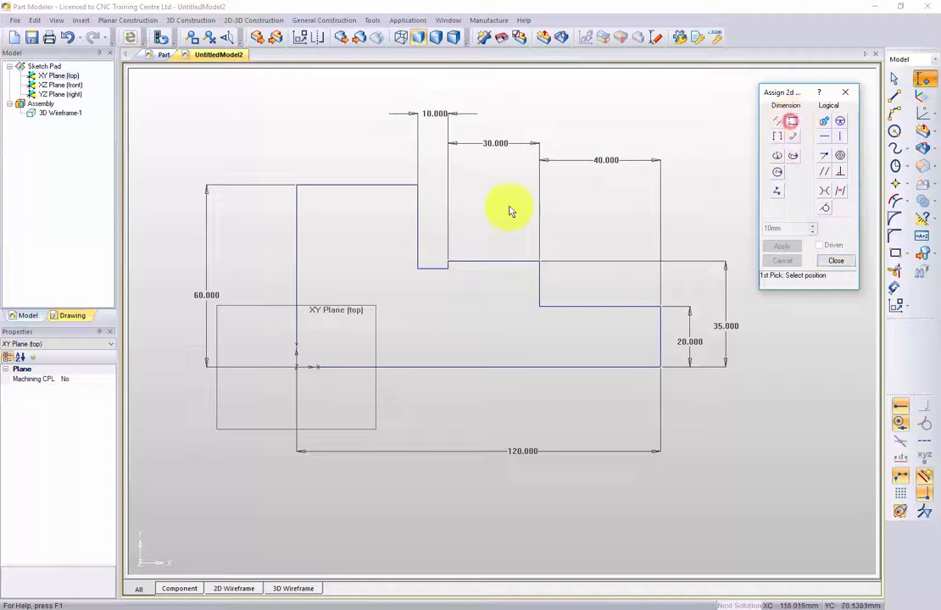
click(448, 265)
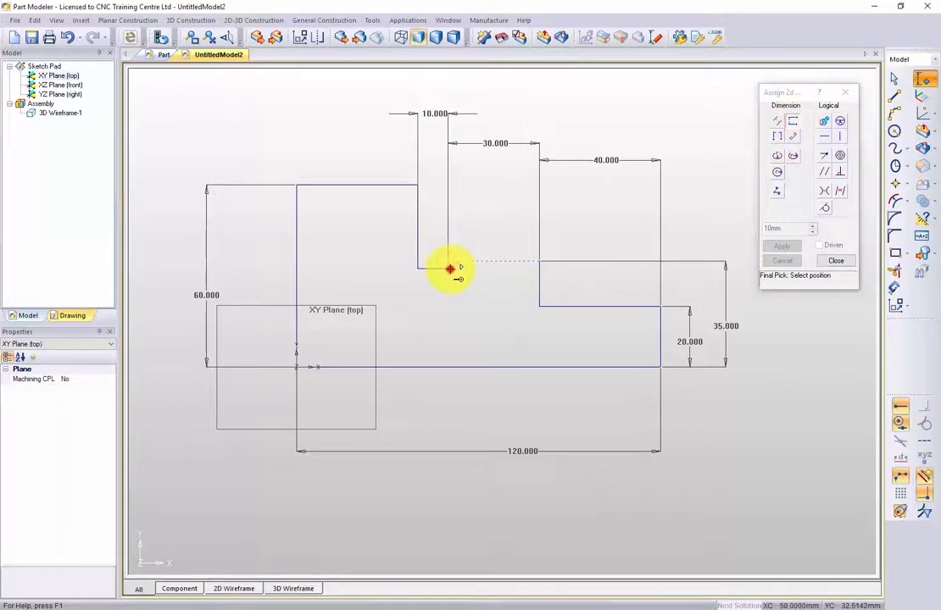
click(539, 265)
click(585, 217)
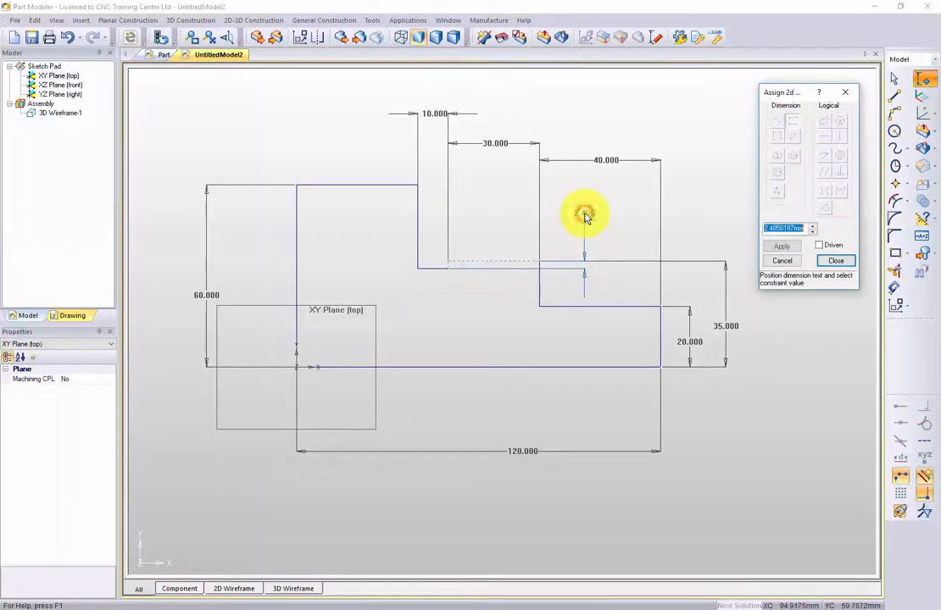
key(Return)
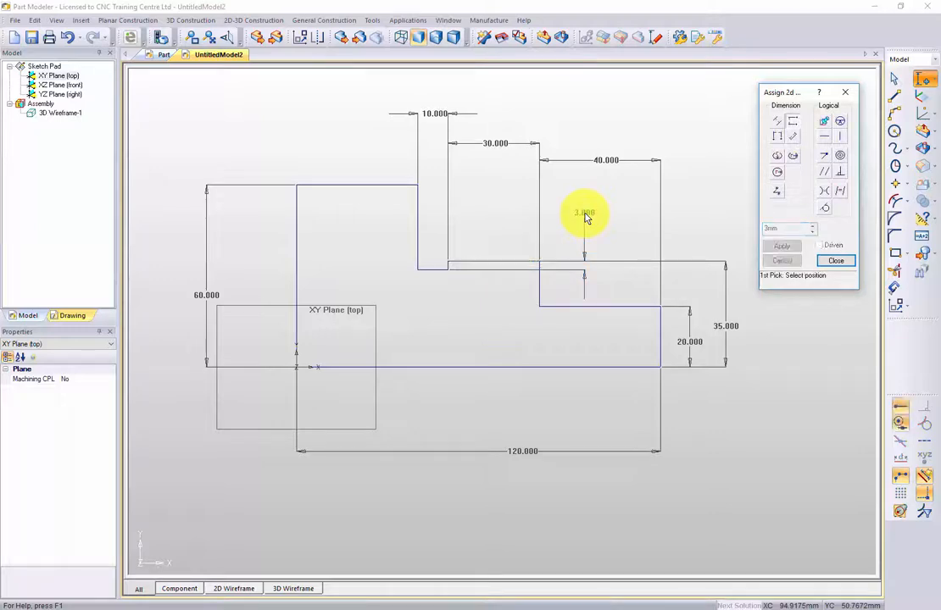
click(836, 260)
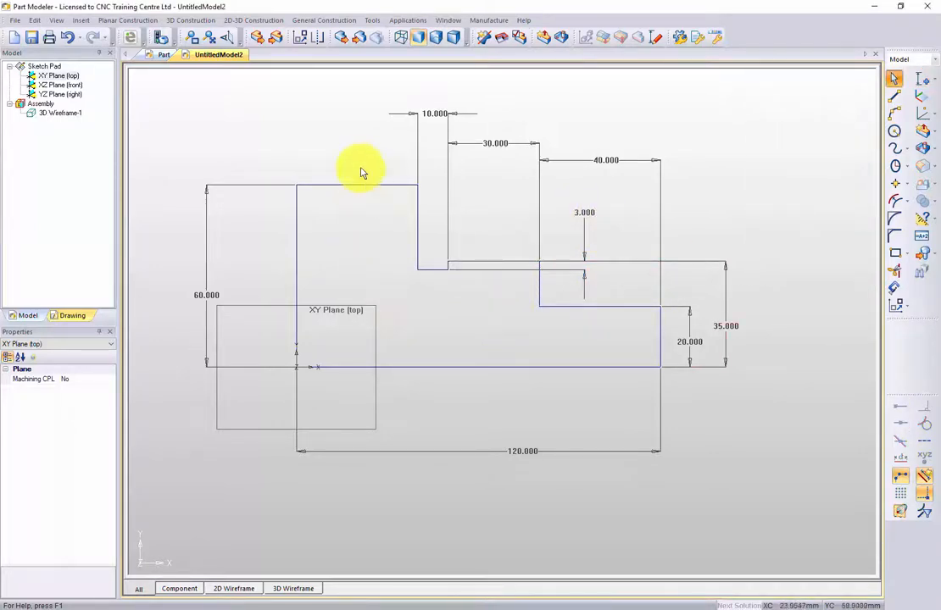
Analyze the profile and highlight its coincident end point constraints and its under constrained entities.
click(520, 39)
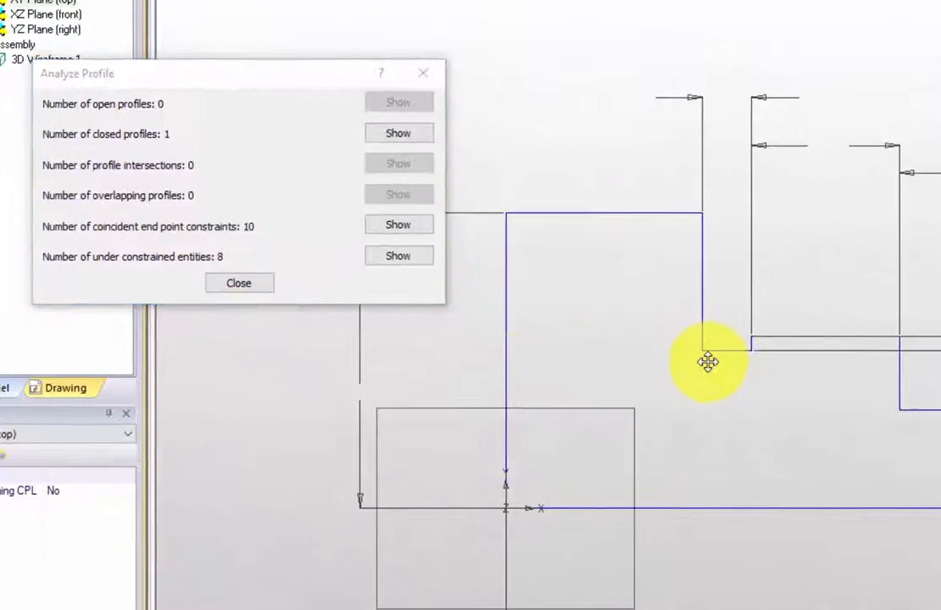
click(301, 344)
click(343, 180)
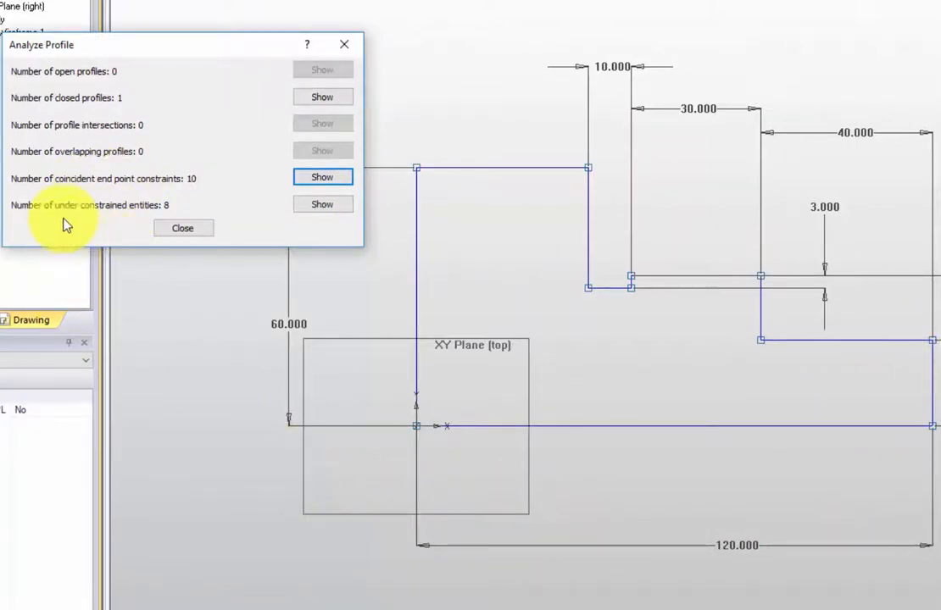
click(309, 208)
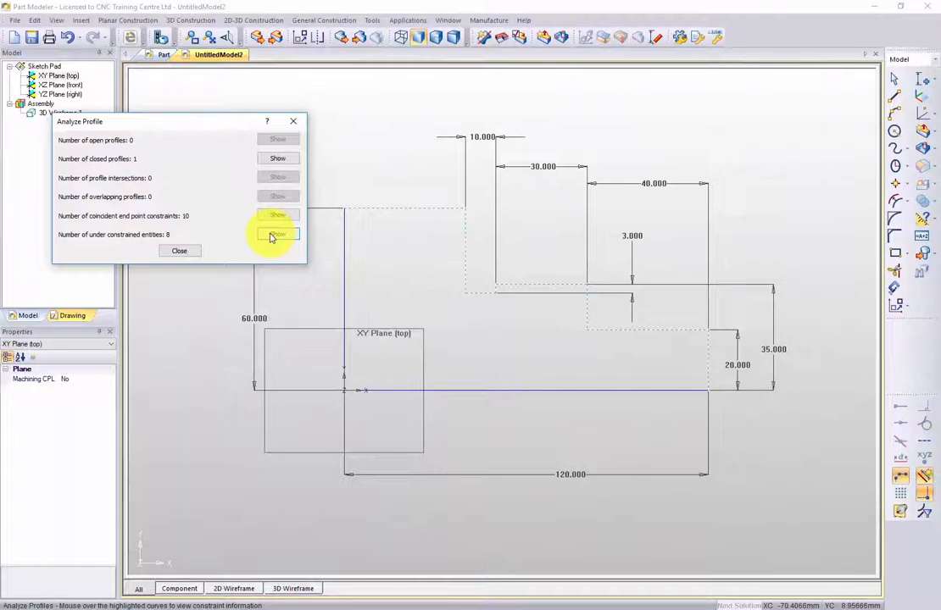
Close the profile analysis and try to apply Vertical constraints to the shaft profile's vertical edges.
click(179, 253)
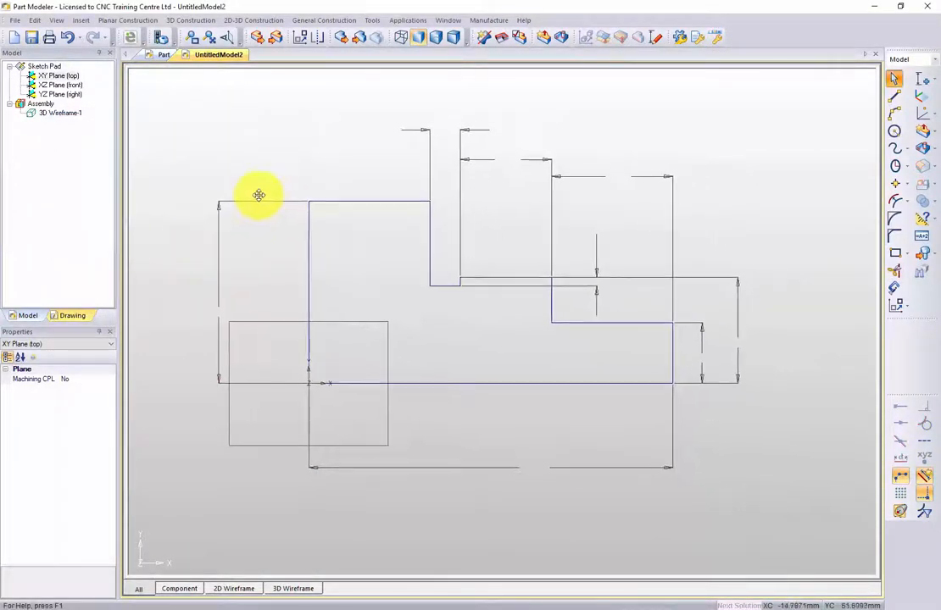
click(920, 78)
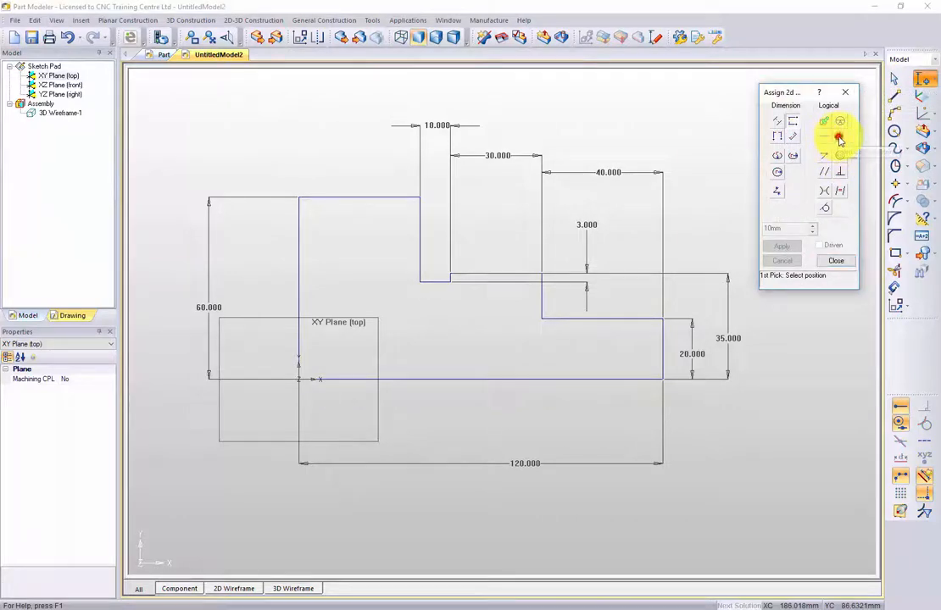
click(840, 137)
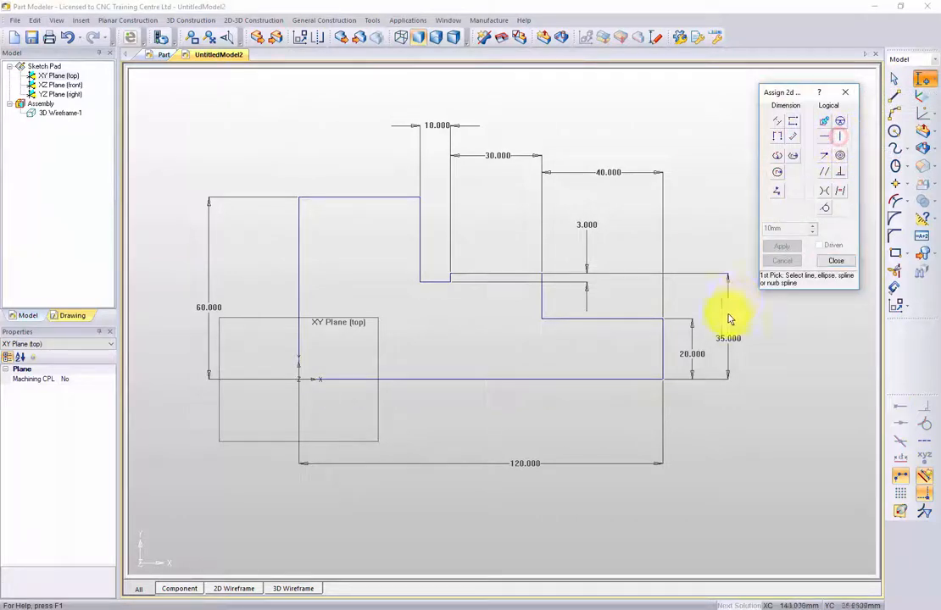
click(545, 316)
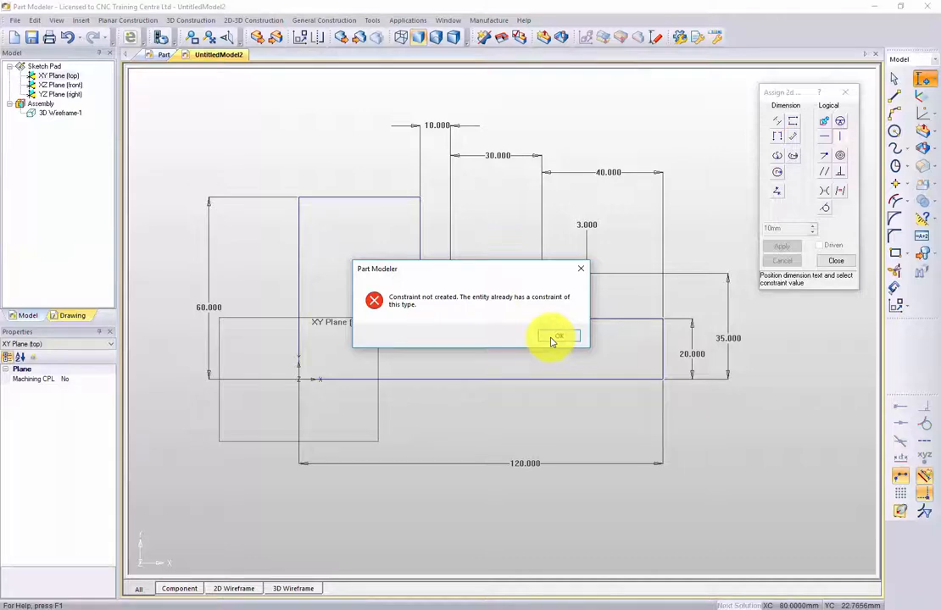
click(551, 338)
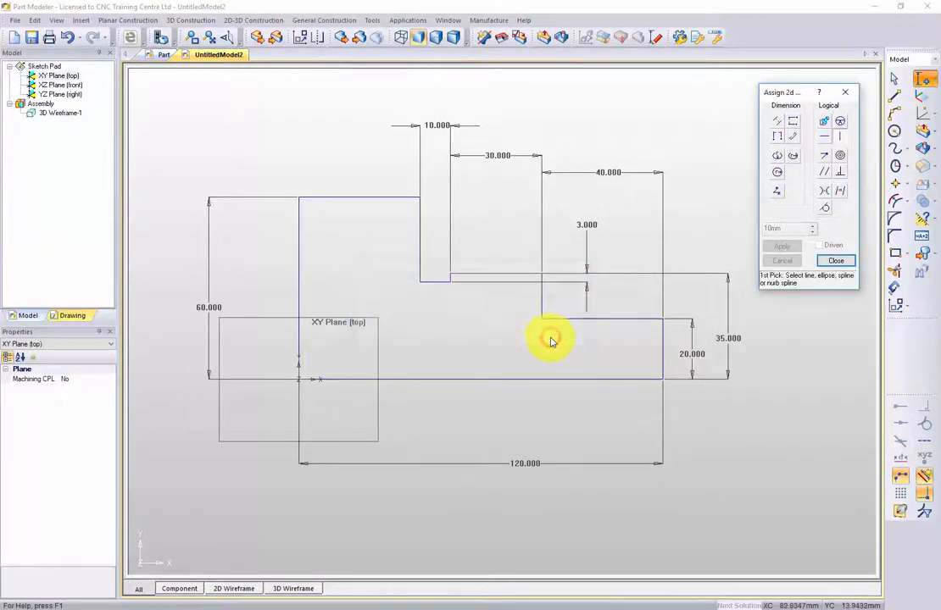
click(420, 252)
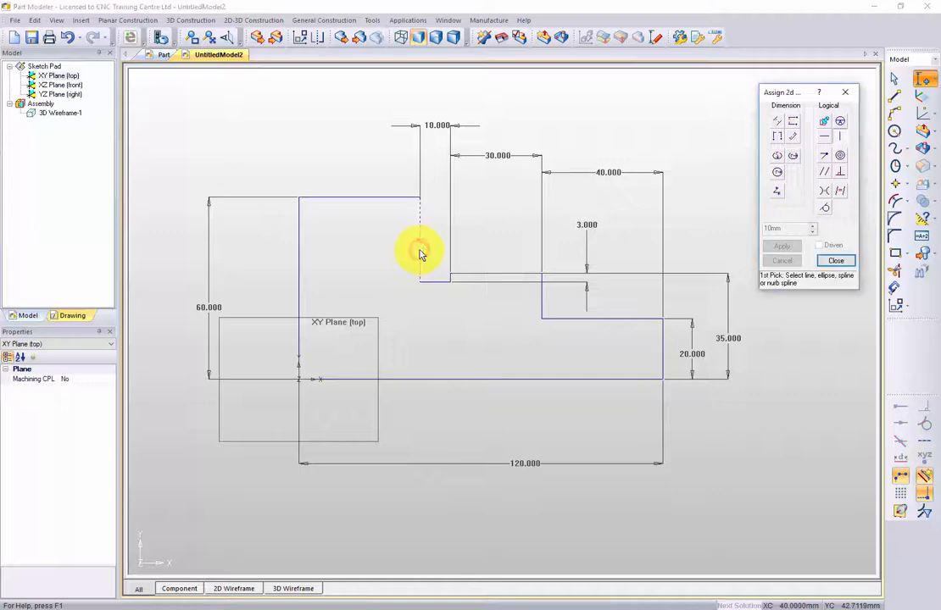
click(301, 275)
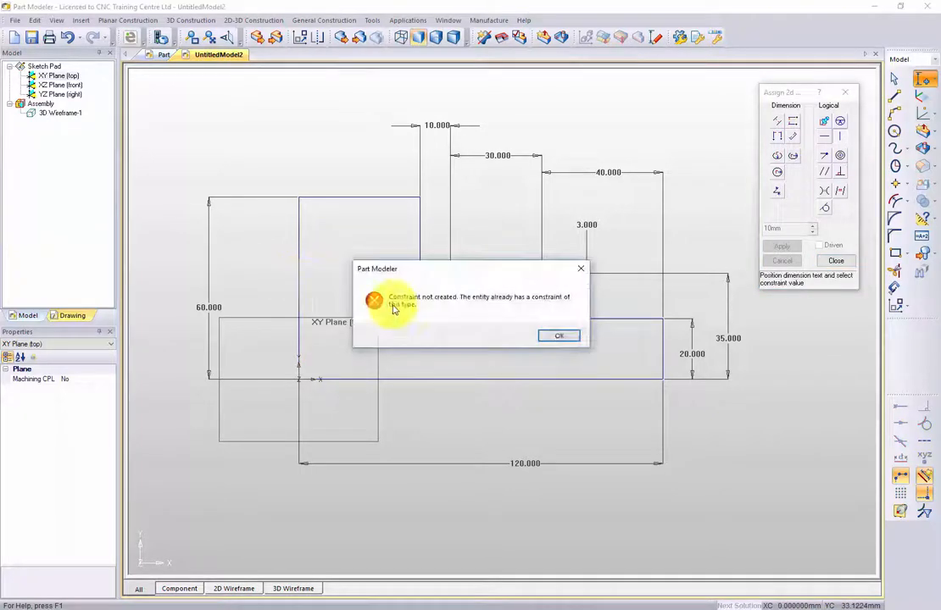
click(562, 336)
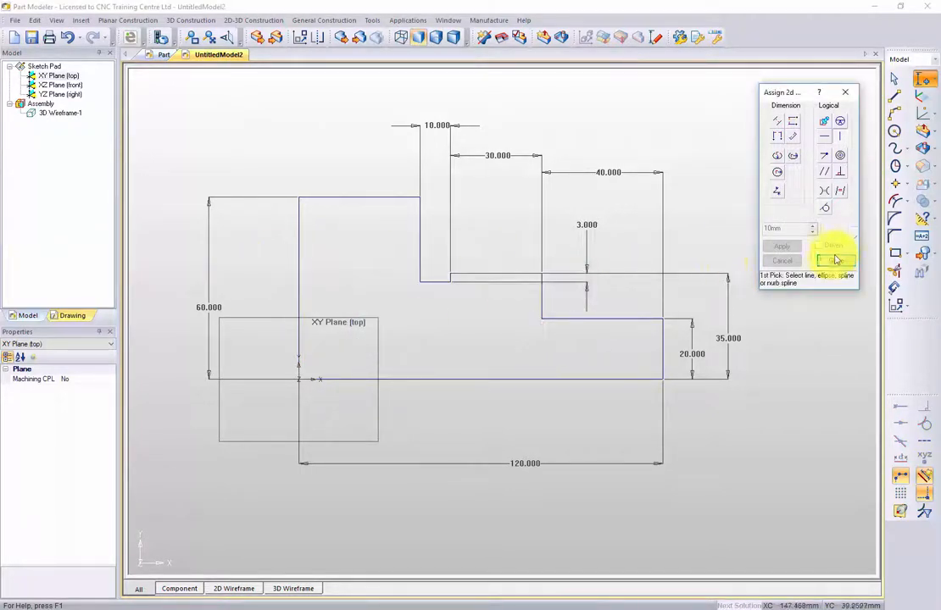
Try to apply Horizontal constraints to the profile's base line, both lower steps, the groove floor and the top edge.
click(826, 142)
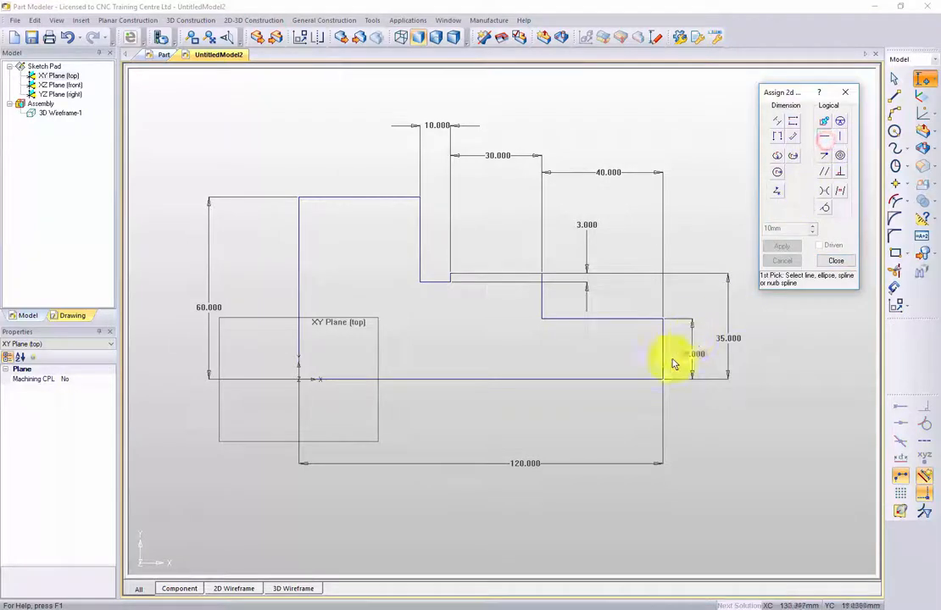
click(595, 381)
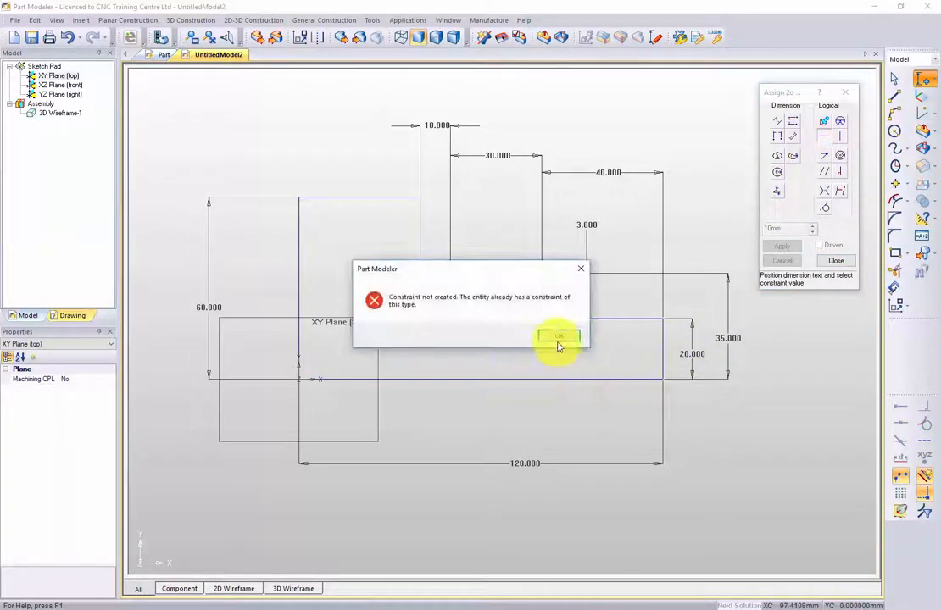
click(557, 335)
click(600, 323)
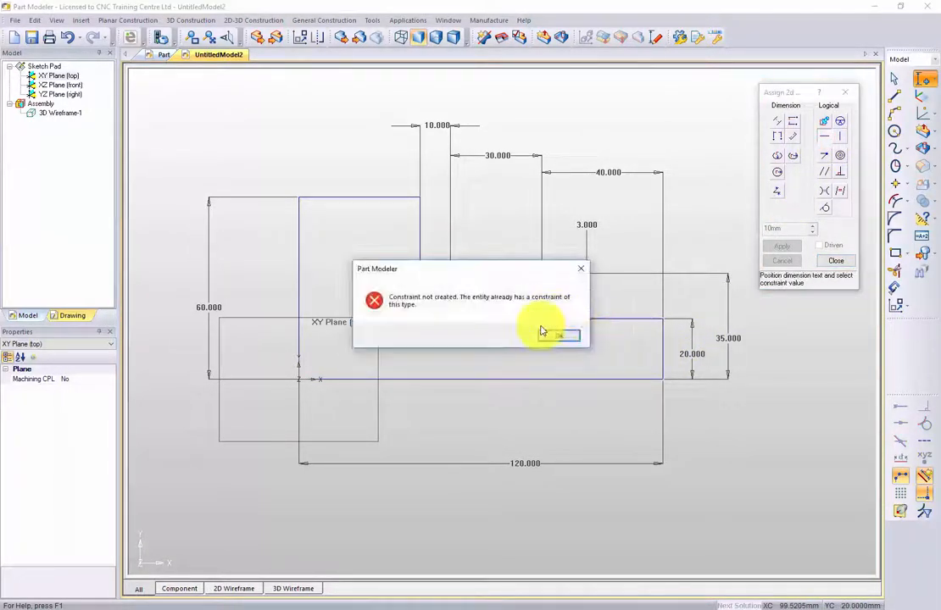
click(557, 336)
click(487, 276)
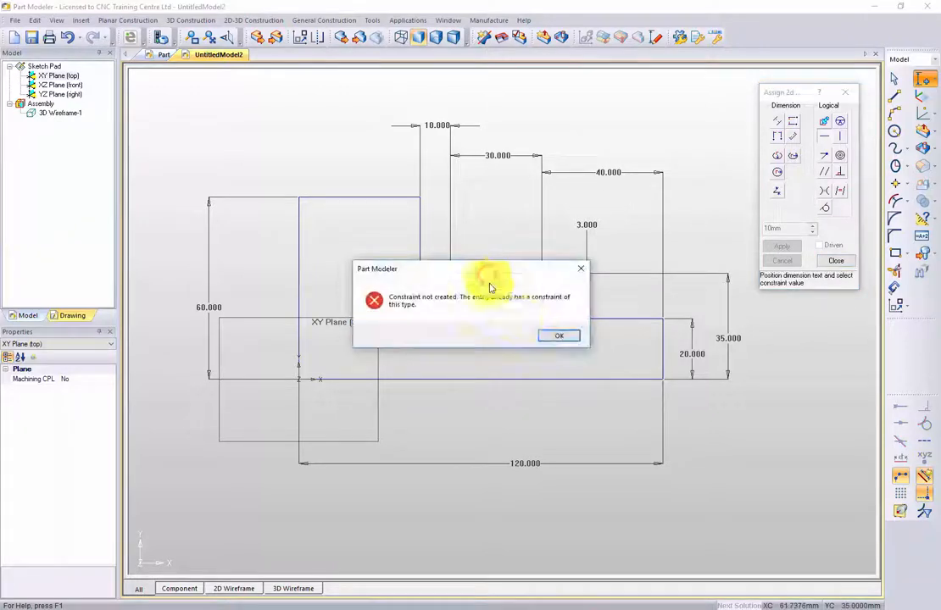
click(557, 333)
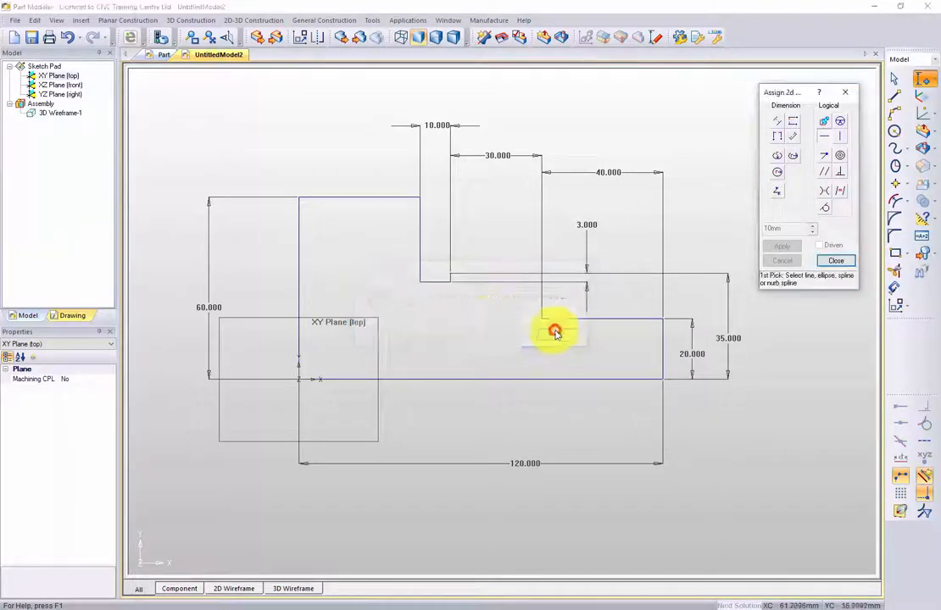
click(437, 282)
click(557, 335)
click(347, 200)
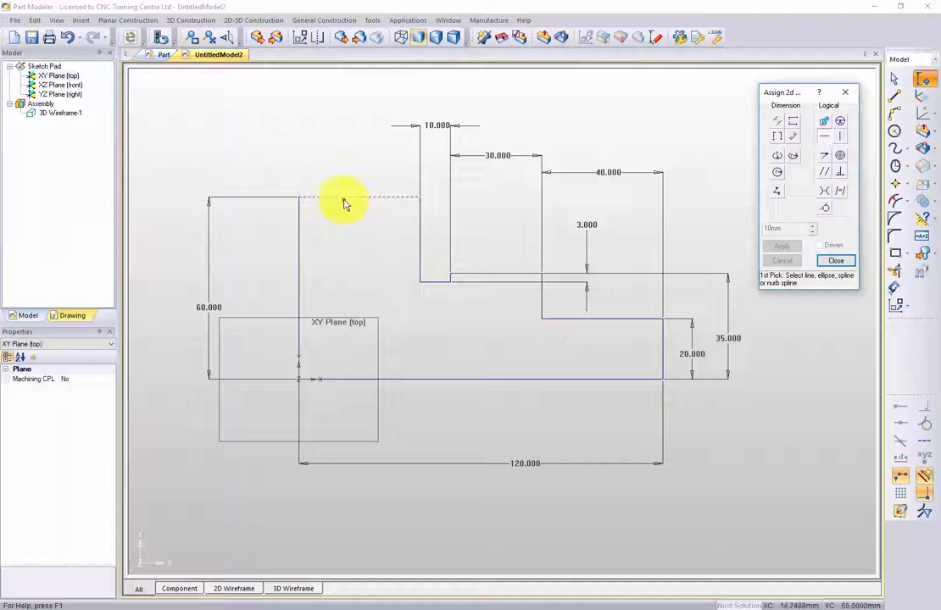
click(556, 337)
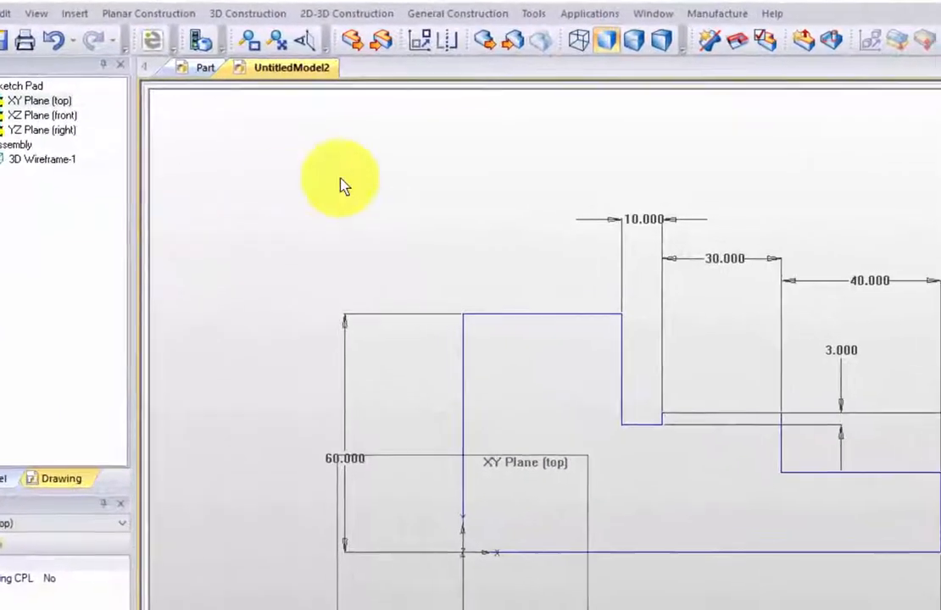
Analyze the profile again, highlight its under constrained entities, and close the analysis.
click(766, 46)
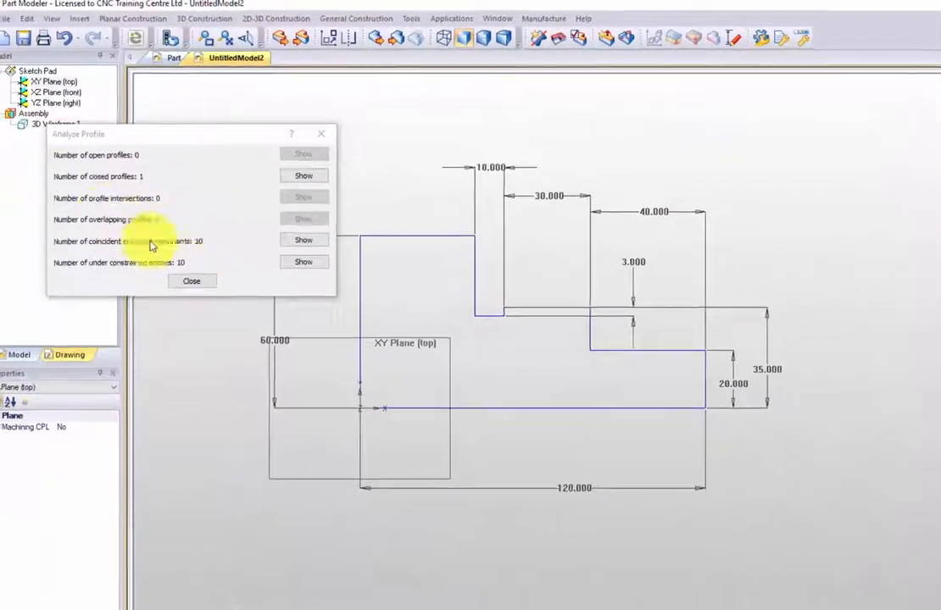
click(304, 262)
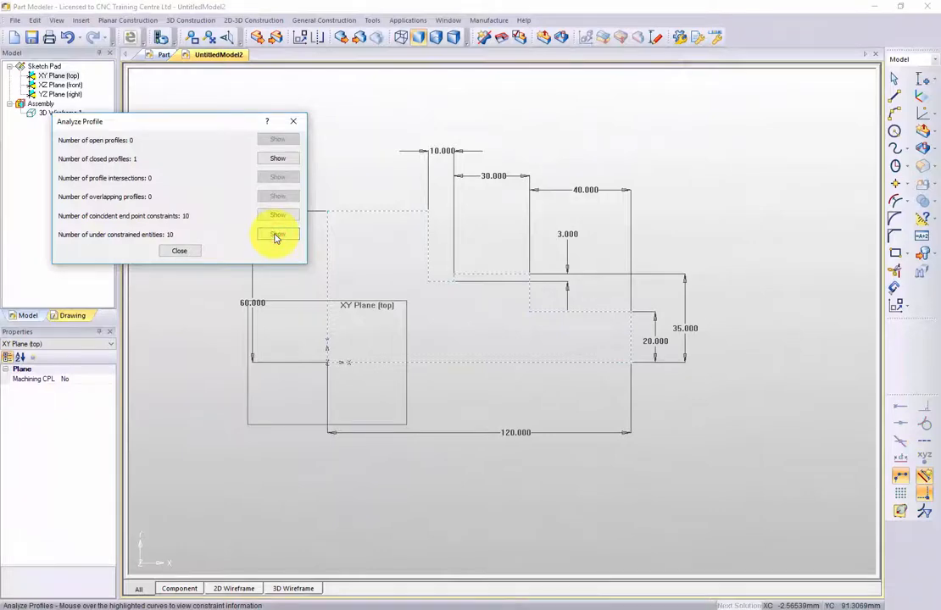
click(182, 252)
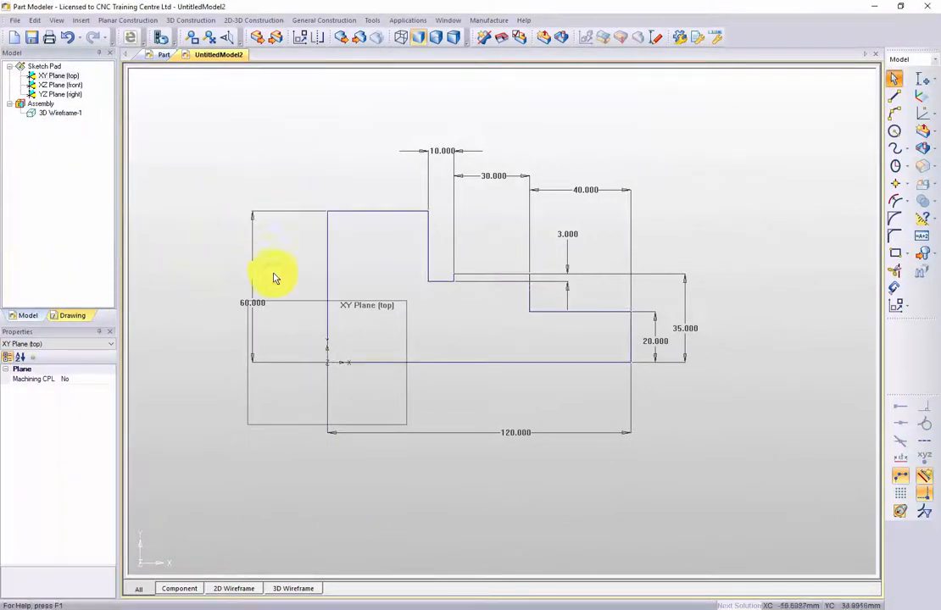
Move the profile freely away from the origin by its 60 mm end edge and its base line.
drag(337, 277, 426, 296)
drag(501, 363, 476, 306)
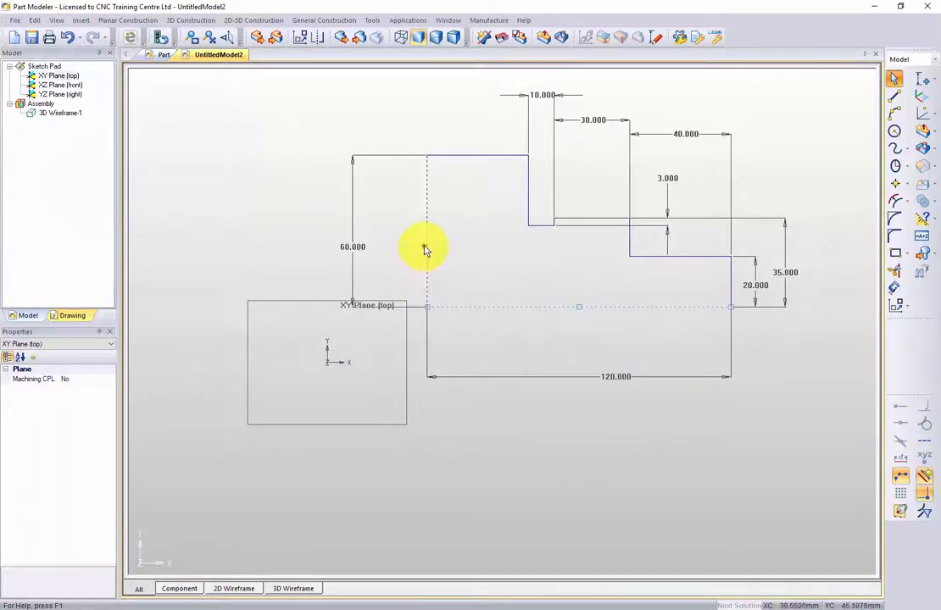
mouse_move(426, 250)
mouse_down()
mouse_move(336, 254)
mouse_move(467, 258)
mouse_move(540, 391)
mouse_move(498, 296)
mouse_up()
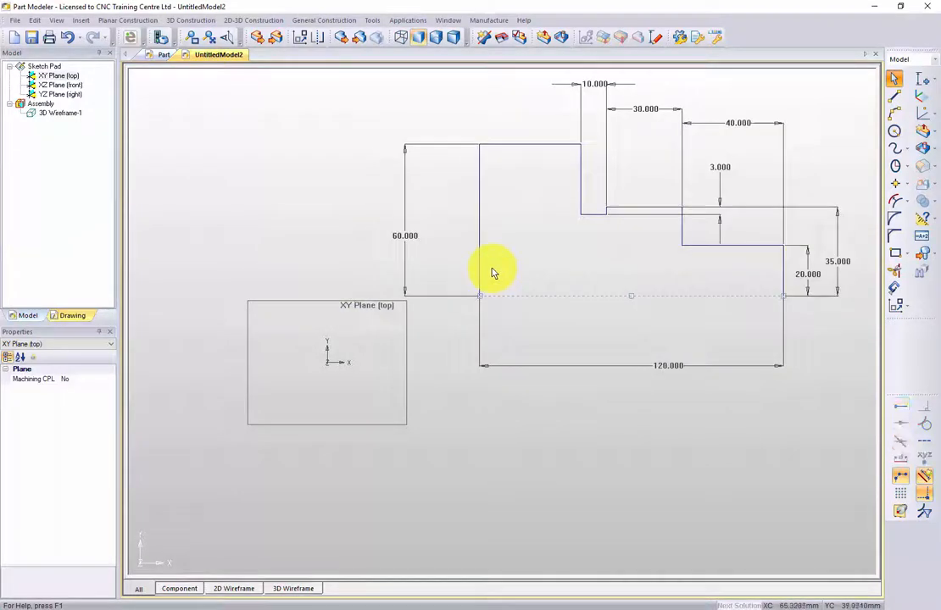
mouse_move(479, 257)
mouse_down()
mouse_move(311, 265)
mouse_move(288, 277)
mouse_move(421, 276)
mouse_up()
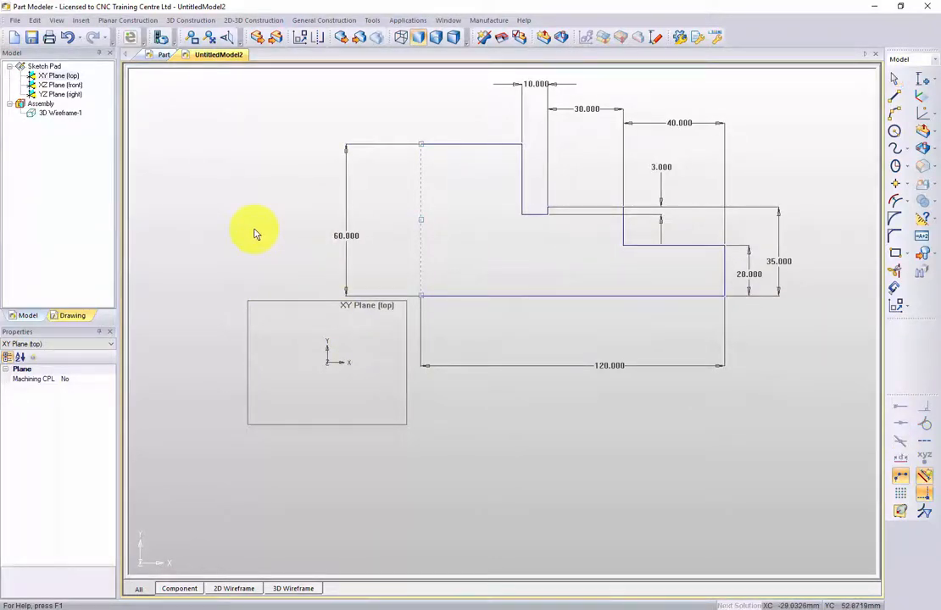
Undo the free moves so the profile's corner is back at the origin.
key(ctrl+z)
key(ctrl+z)
key(ctrl+z)
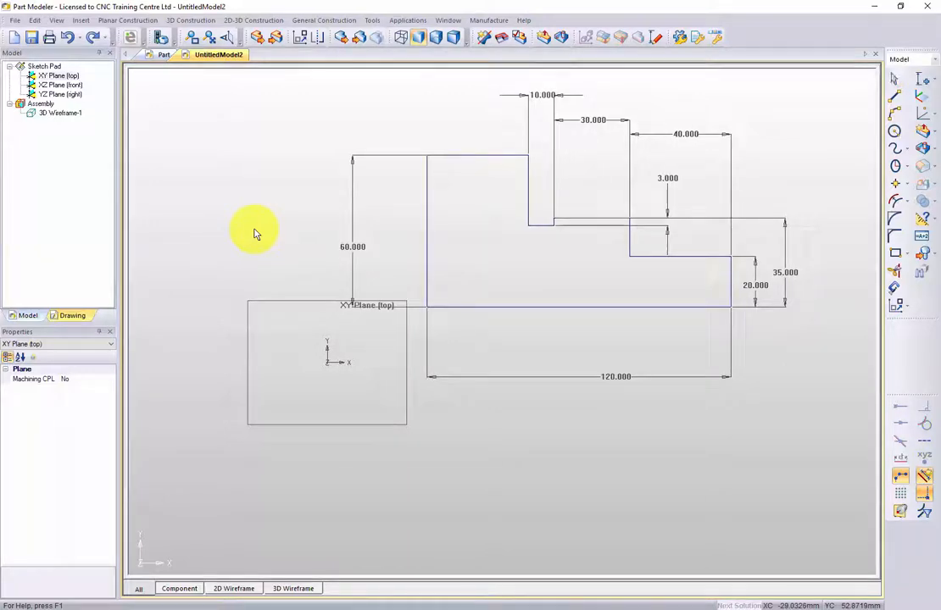
key(ctrl+z)
key(ctrl+z)
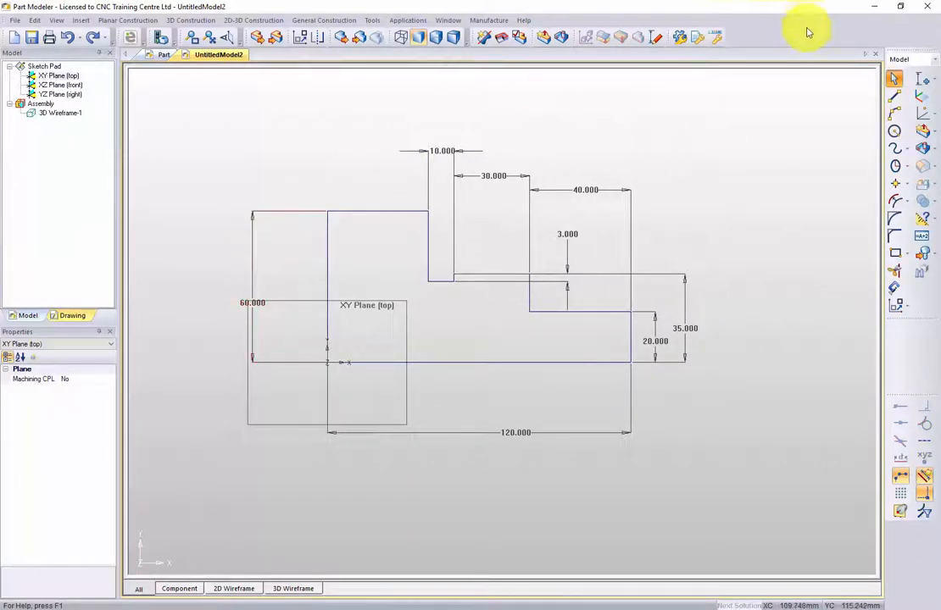
Apply Fix constraints to the profile's 120 mm base line and its 60 mm vertical end edge.
click(929, 83)
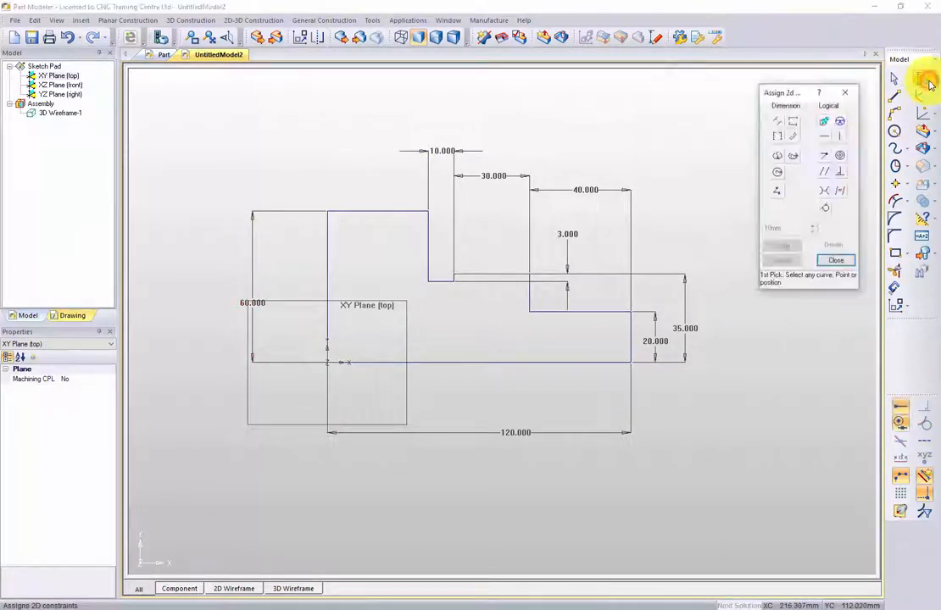
click(823, 124)
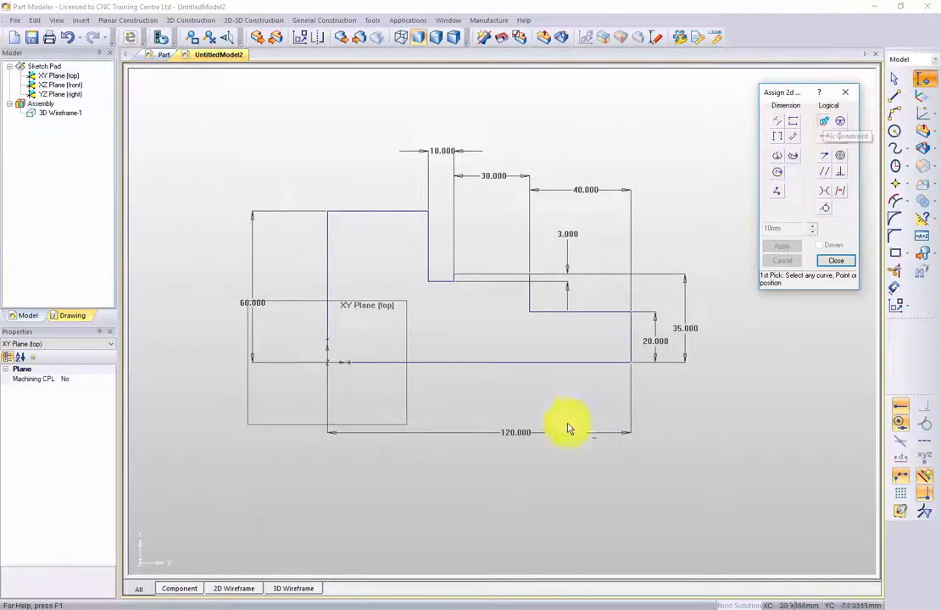
click(494, 362)
click(326, 278)
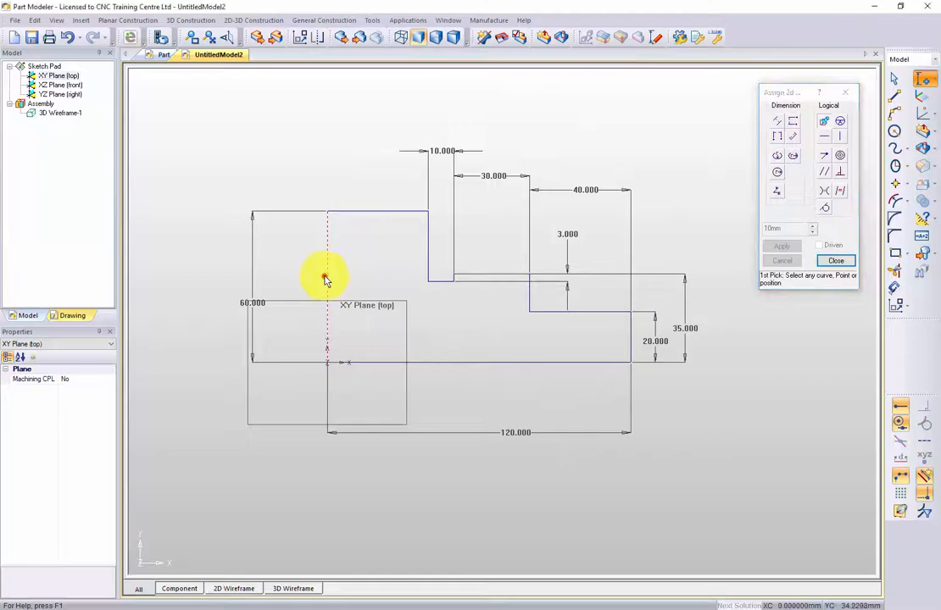
click(836, 261)
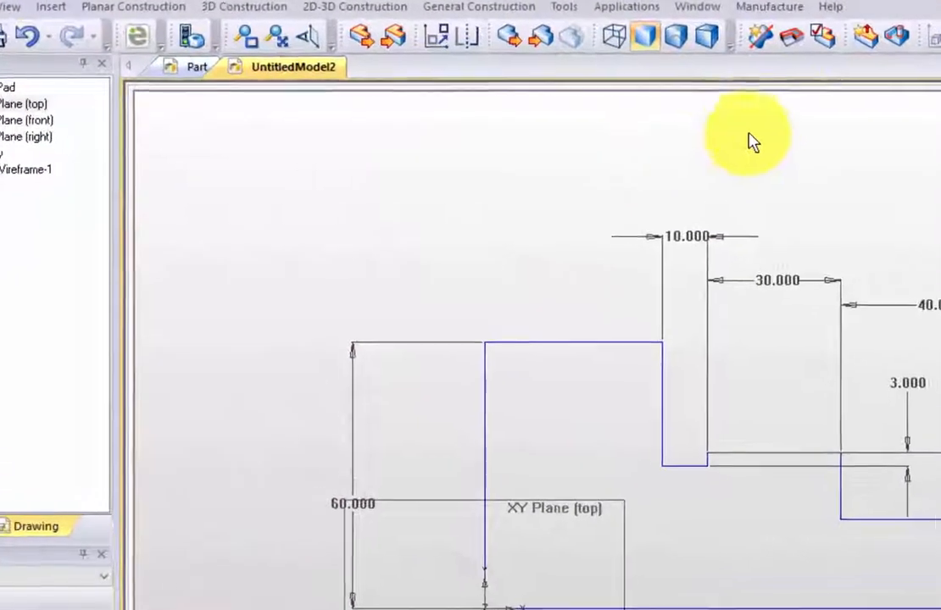
Analyze the fixed profile, highlight its closed profile, and close the analysis.
click(820, 38)
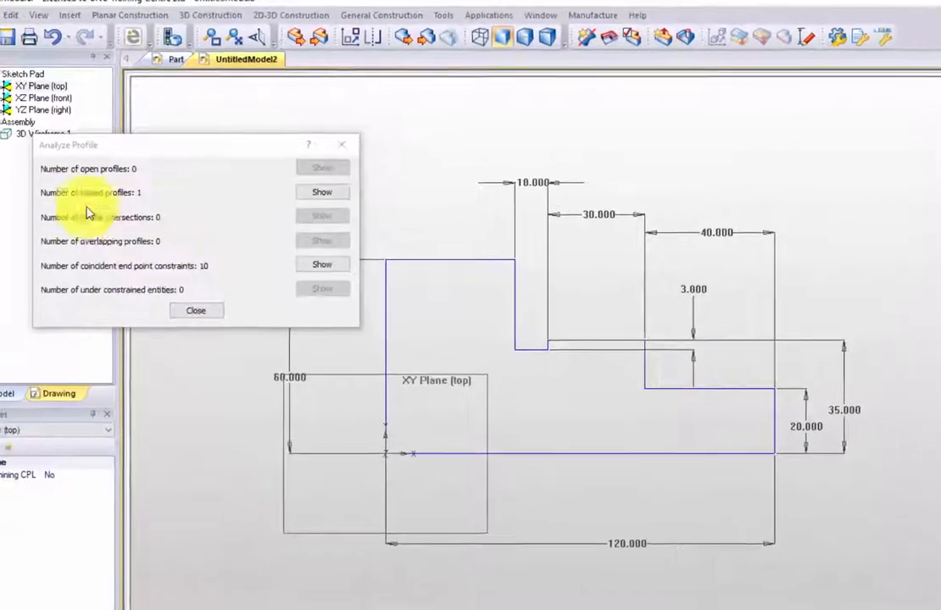
click(323, 192)
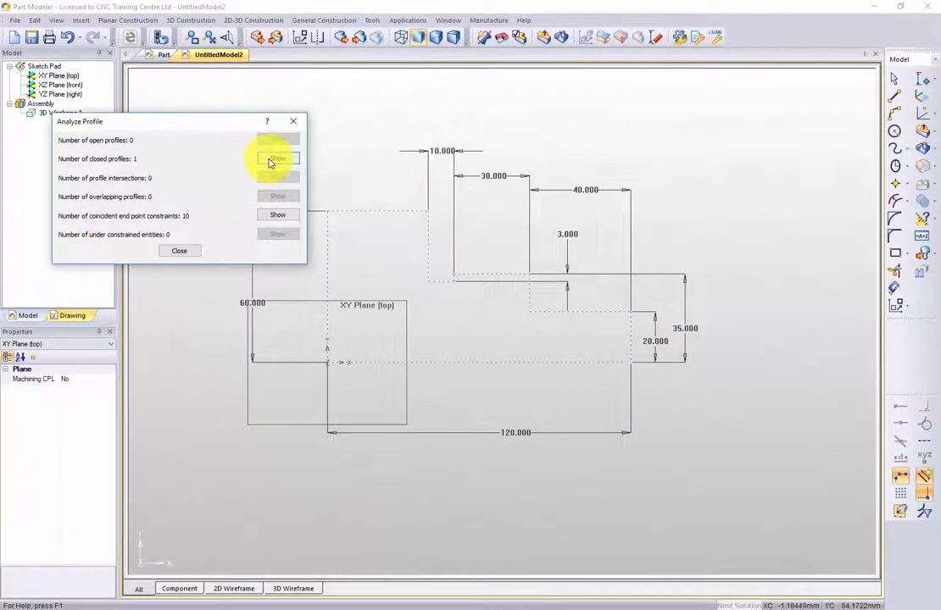
click(174, 251)
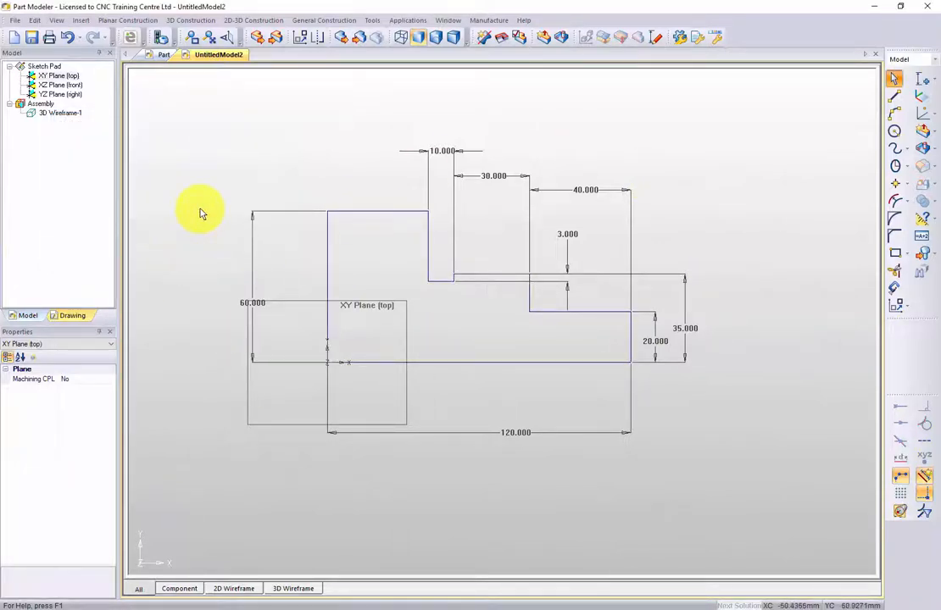
Check that the profile is held in place by picking the tall groove wall, the top edge and the 60 mm end edge.
click(430, 250)
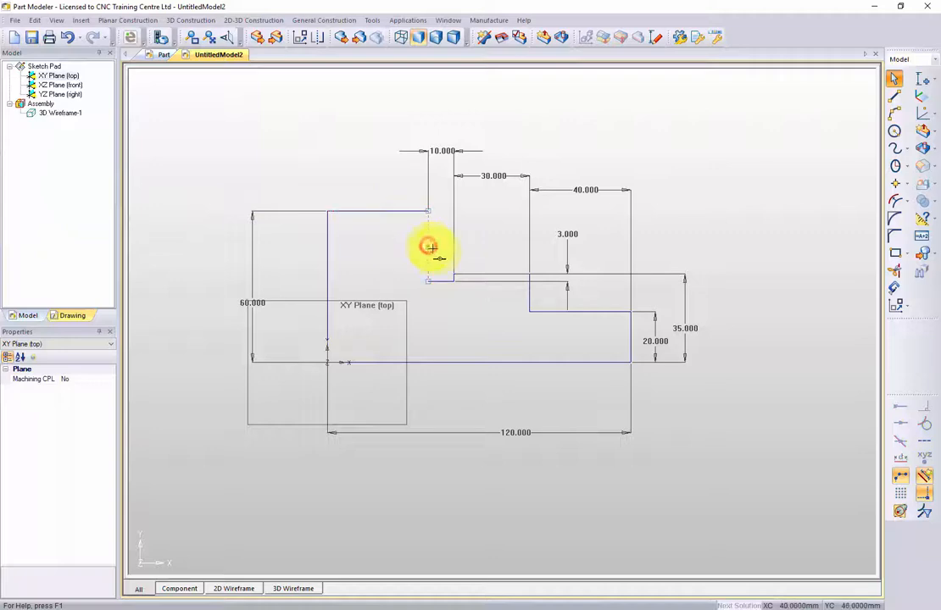
click(372, 209)
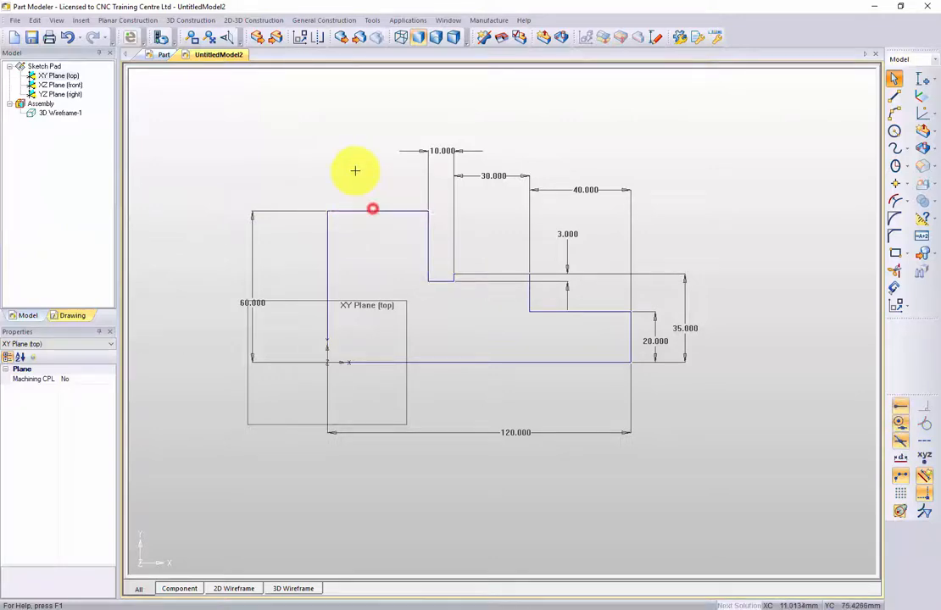
click(330, 270)
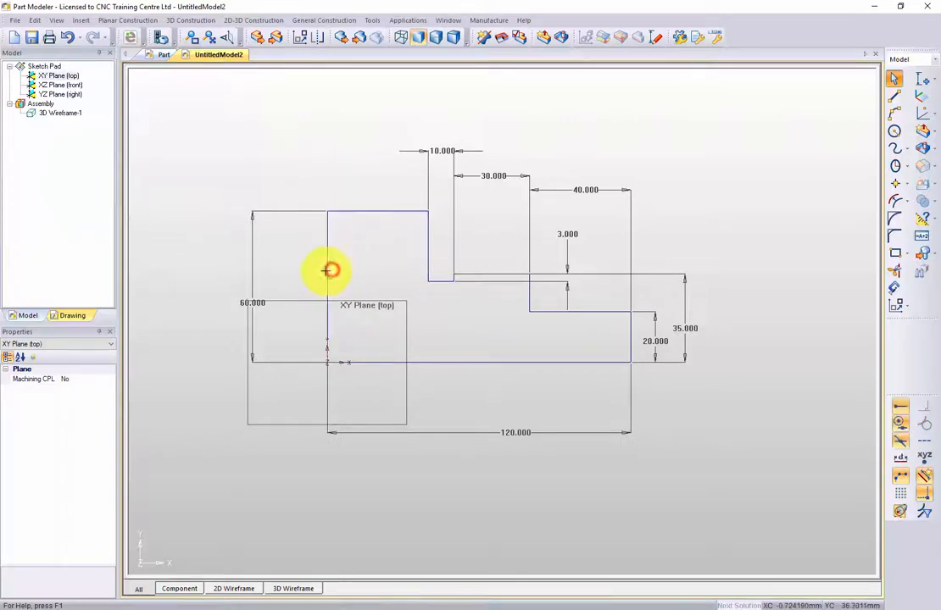
click(428, 213)
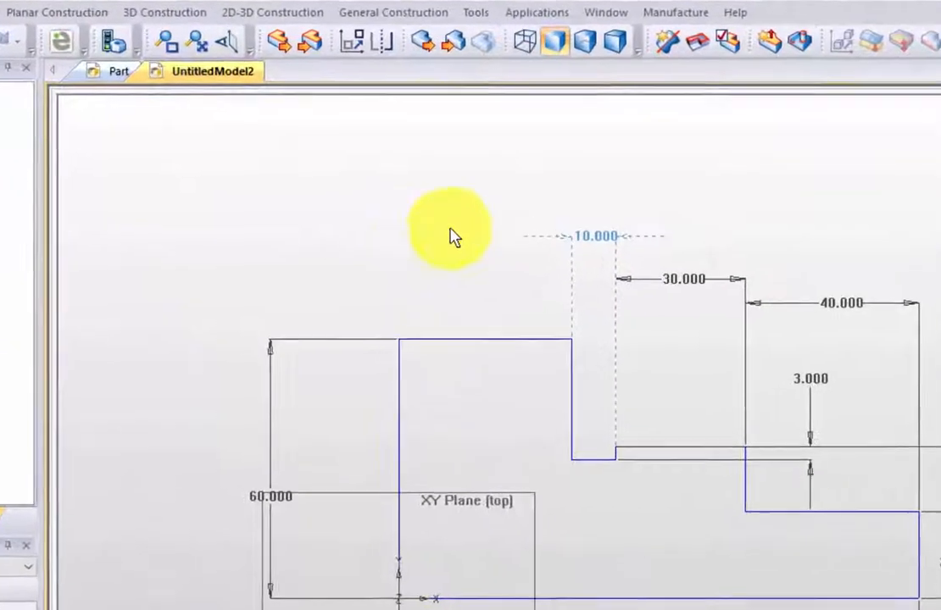
Revolve the shaft profile 360 degrees about its 120 mm base line into a solid component, previewing it before accepting.
click(708, 61)
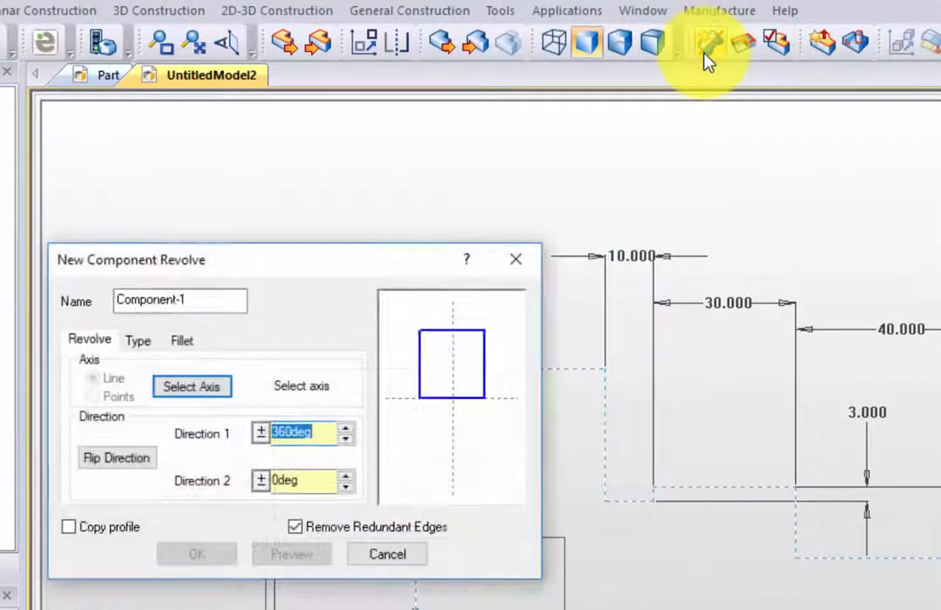
click(190, 389)
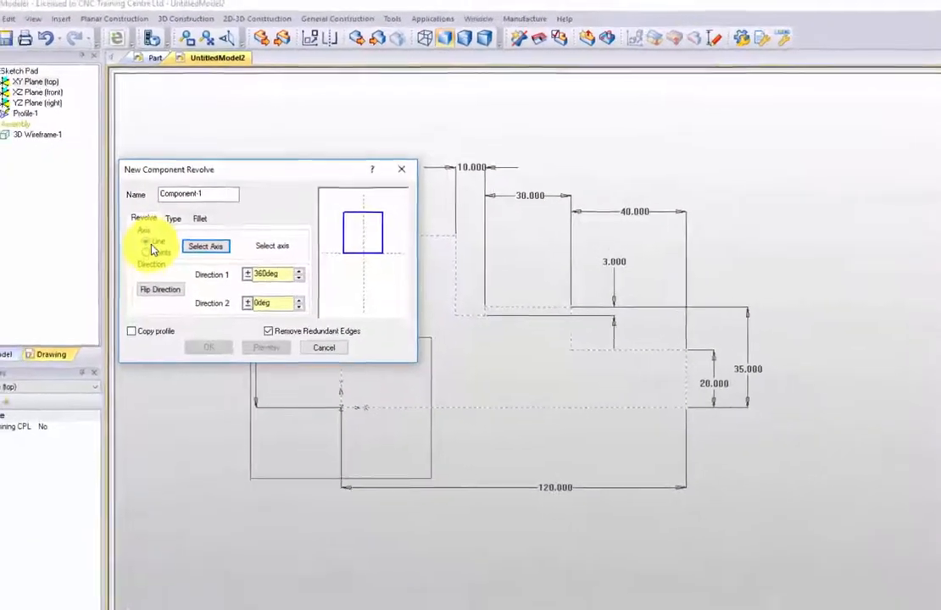
click(455, 366)
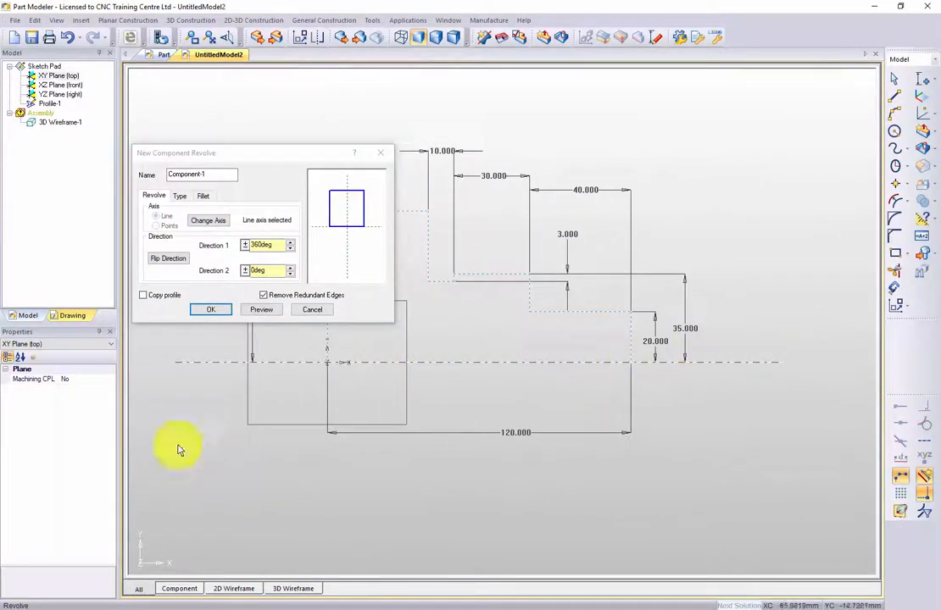
click(251, 312)
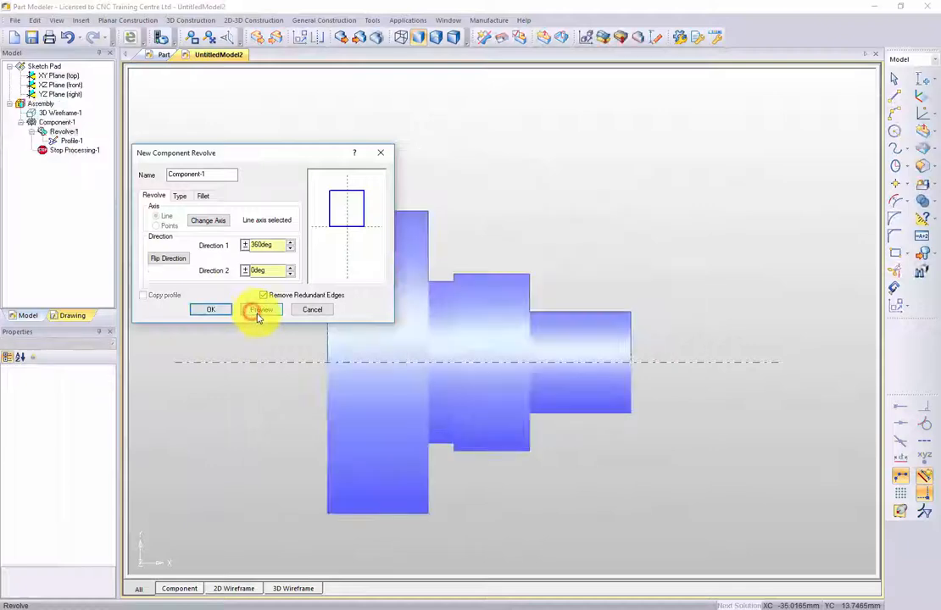
middle_drag(510, 326, 487, 361)
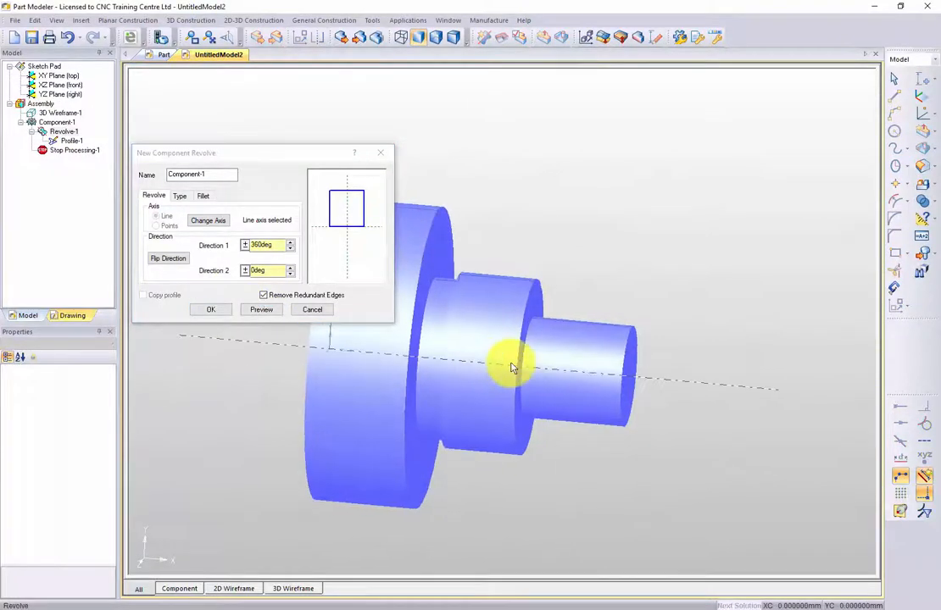
click(208, 310)
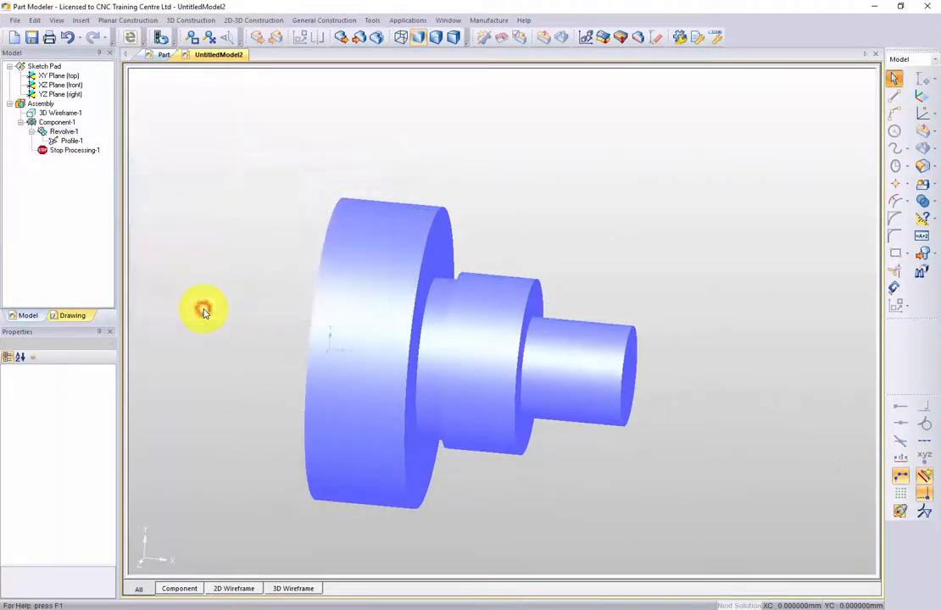
Examine the revolved shaft's flange, groove and stepped diameters from several angles.
middle_drag(483, 314, 434, 356)
scroll(435, 357, down, 3)
middle_drag(361, 331, 373, 227)
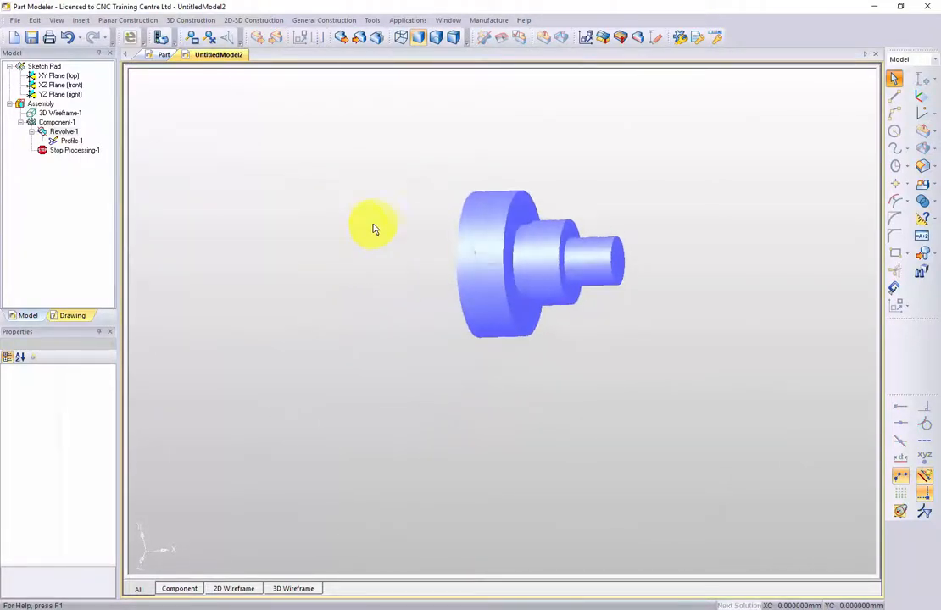
scroll(372, 269, up, 2)
scroll(373, 269, up, 2)
middle_drag(448, 275, 369, 395)
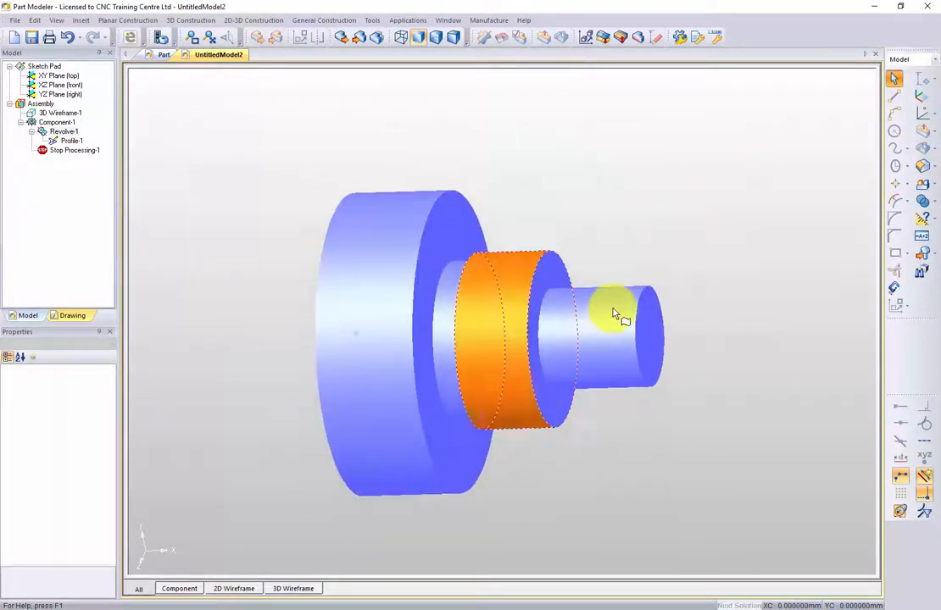
middle_drag(614, 314, 616, 322)
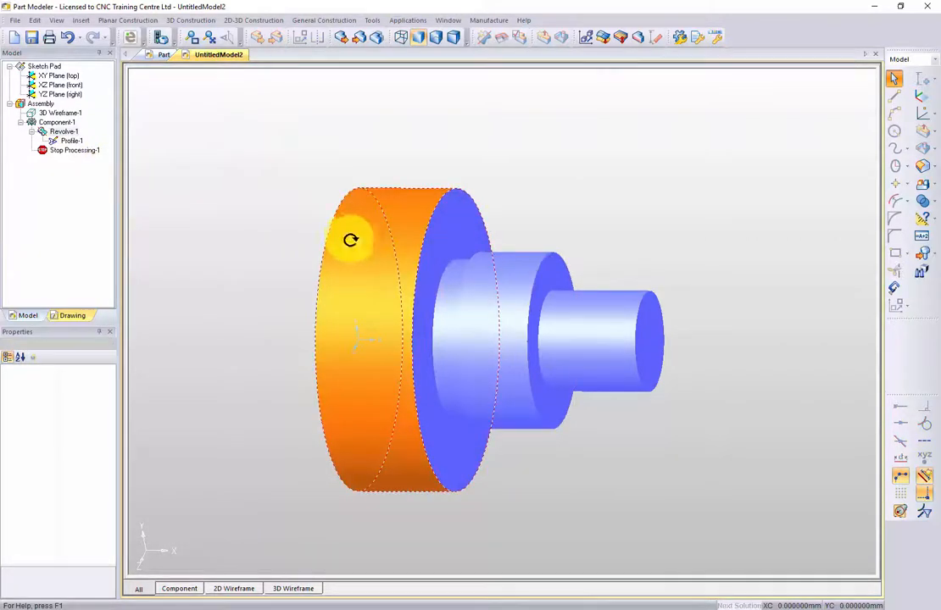
mouse_move(350, 240)
middle_down()
mouse_move(548, 290)
mouse_move(271, 248)
mouse_move(354, 214)
mouse_move(360, 226)
middle_up()
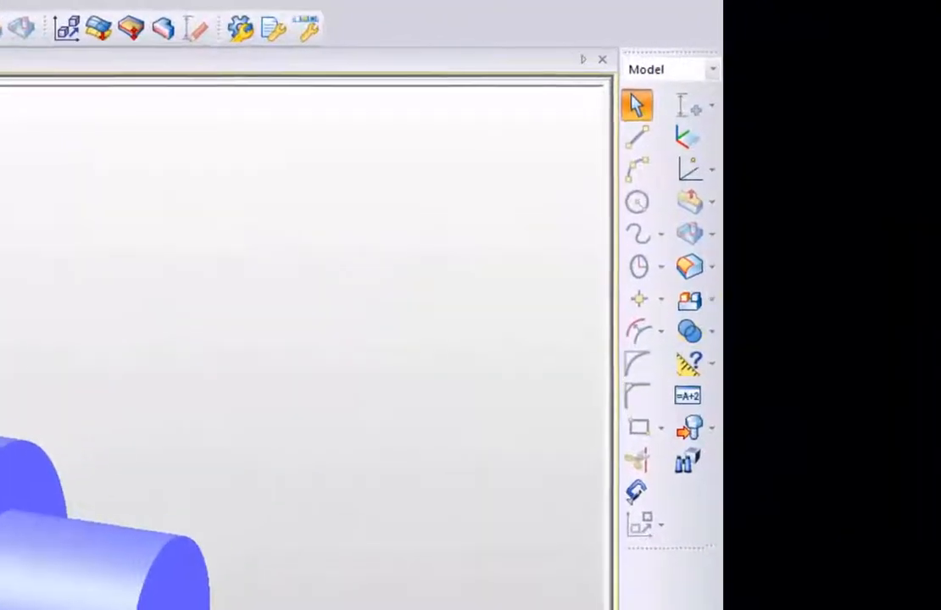
Add an Offset + Angle solid chamfer of 2 mm at 45 degrees to the large flange's outer edge facing the smaller steps.
click(712, 270)
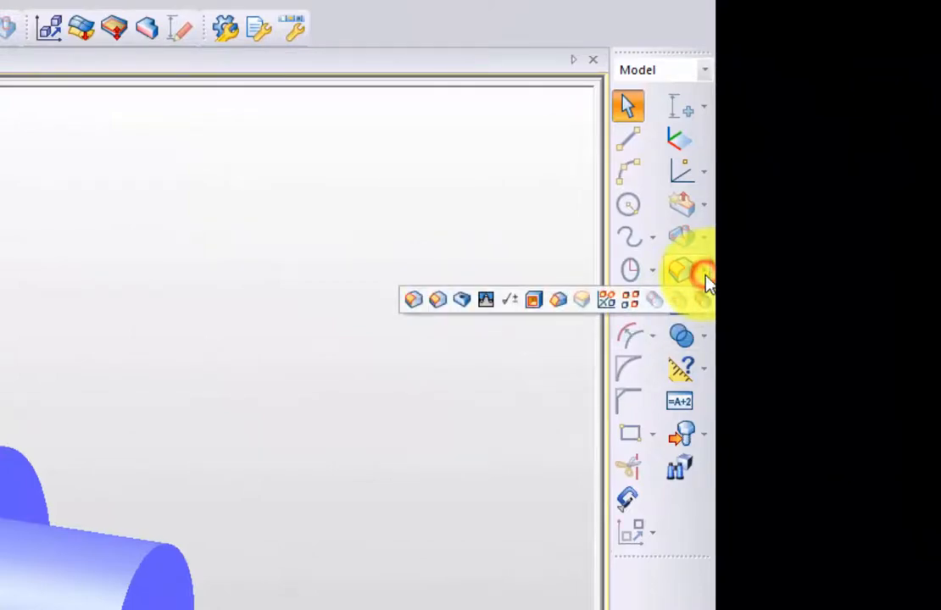
click(430, 303)
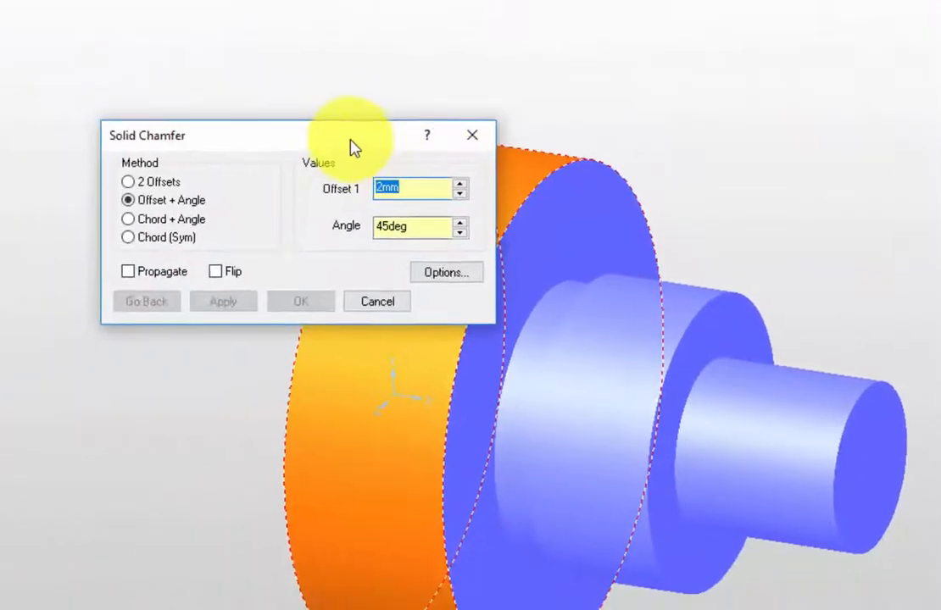
drag(351, 147, 253, 40)
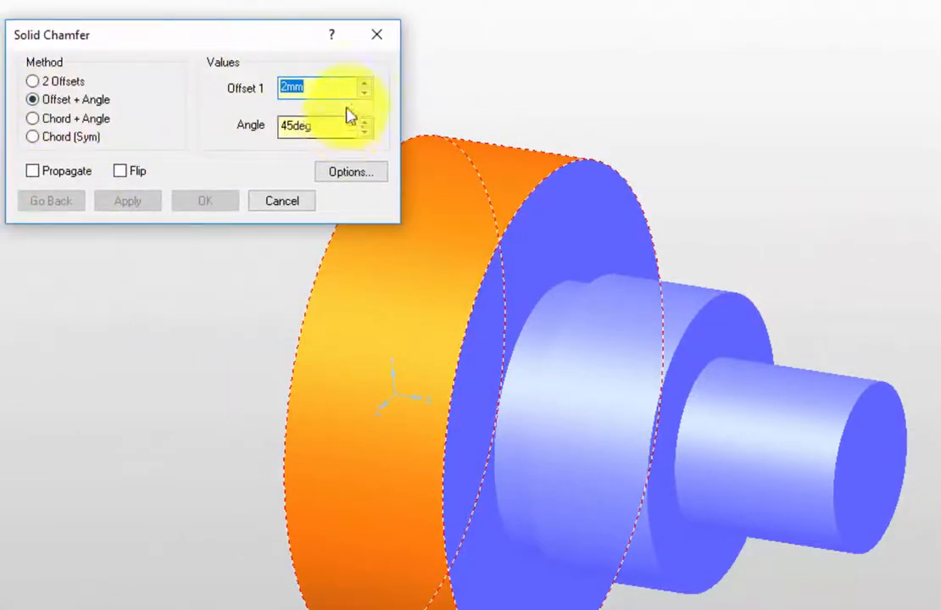
click(577, 171)
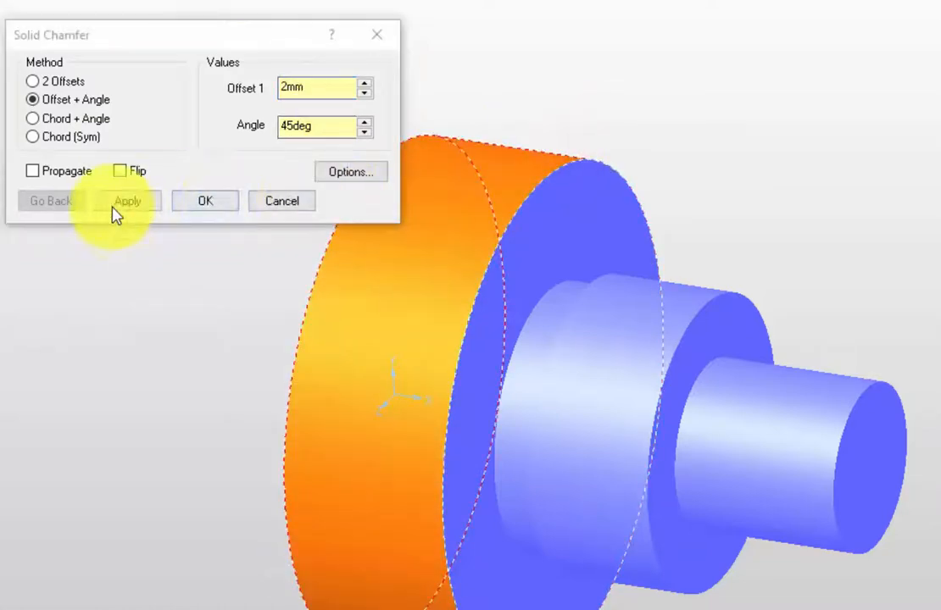
click(119, 206)
Apply the same 2 mm by 45-degree chamfer to the middle step's front edge and the small diameter's end edge, and finish the command.
click(727, 293)
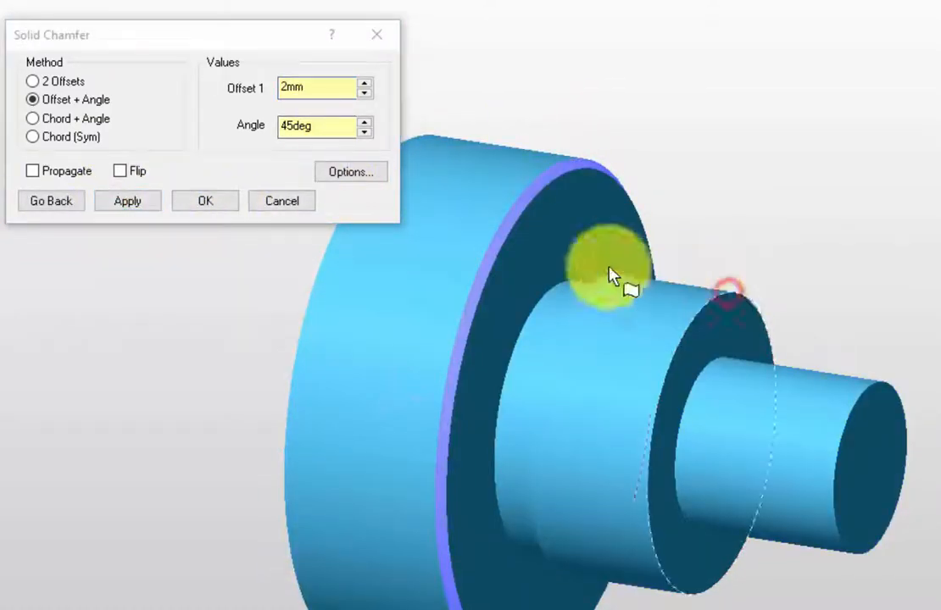
click(134, 205)
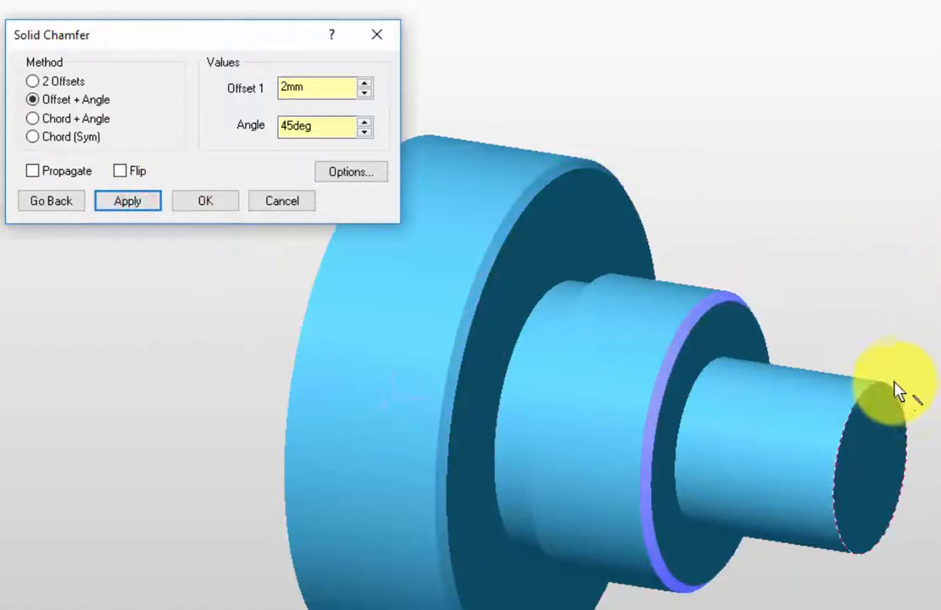
click(886, 388)
click(127, 201)
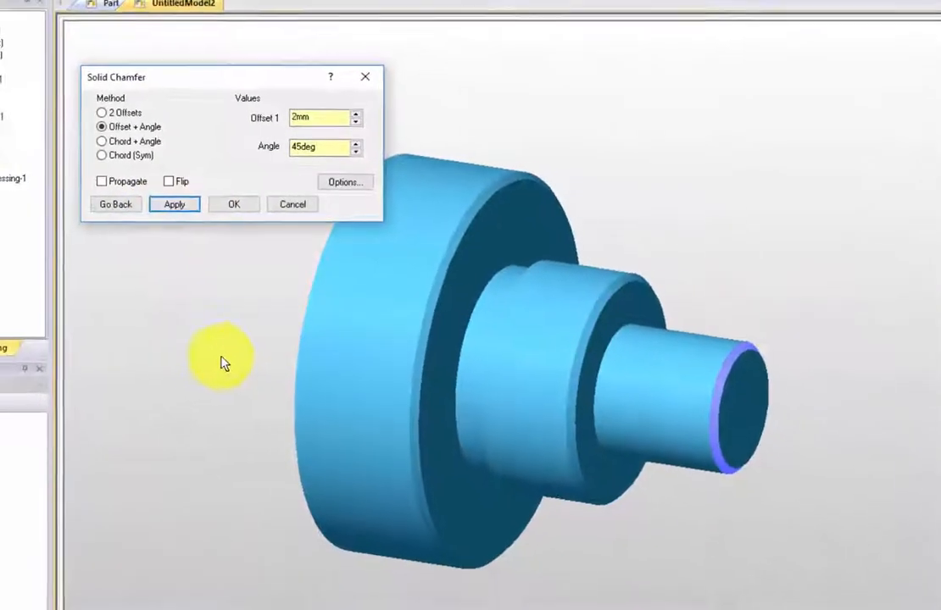
middle_drag(220, 363, 86, 312)
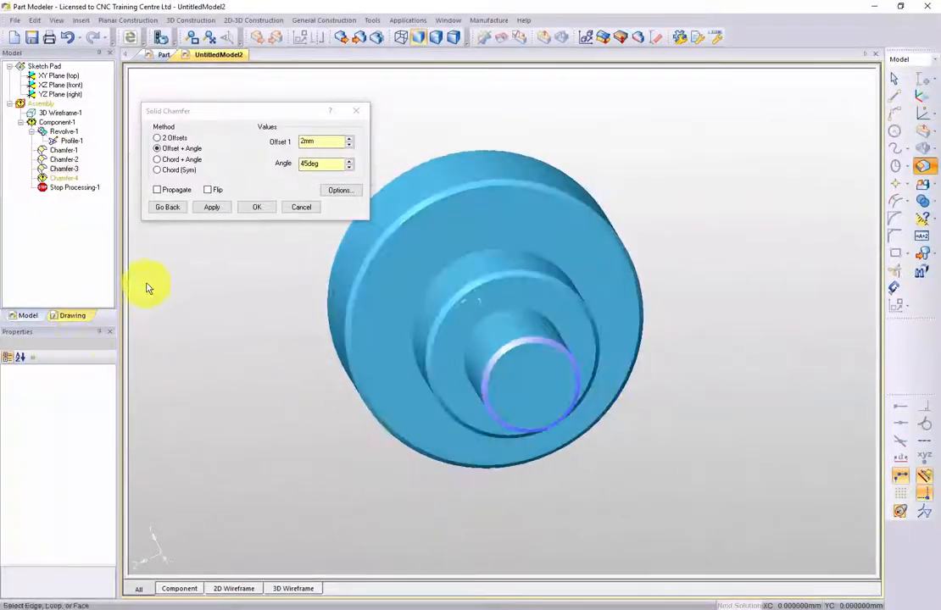
click(248, 209)
Transfer the finished chamfered shaft model to Edgecam through the Edgecam Link.
middle_drag(247, 210, 286, 295)
scroll(407, 310, up, 3)
scroll(408, 310, down, 3)
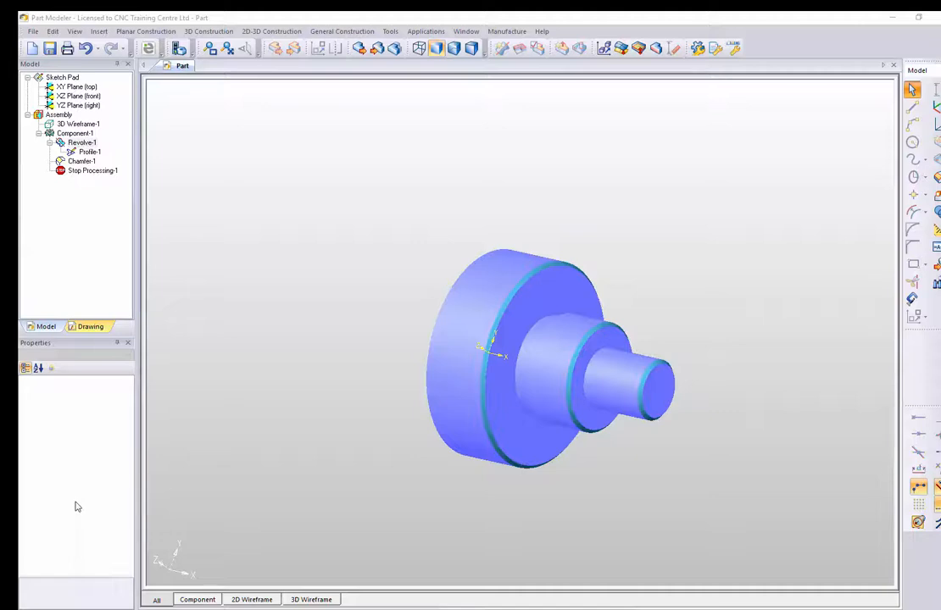
click(147, 49)
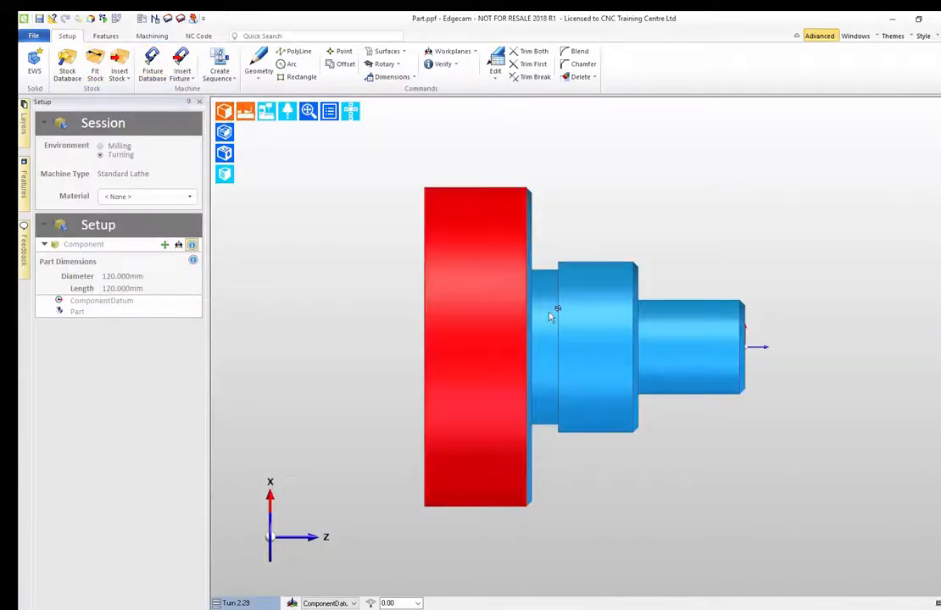
Set the turning session's material to Mild Steel EN8.
mouse_move(588, 307)
middle_down()
mouse_move(441, 294)
mouse_move(587, 289)
middle_up()
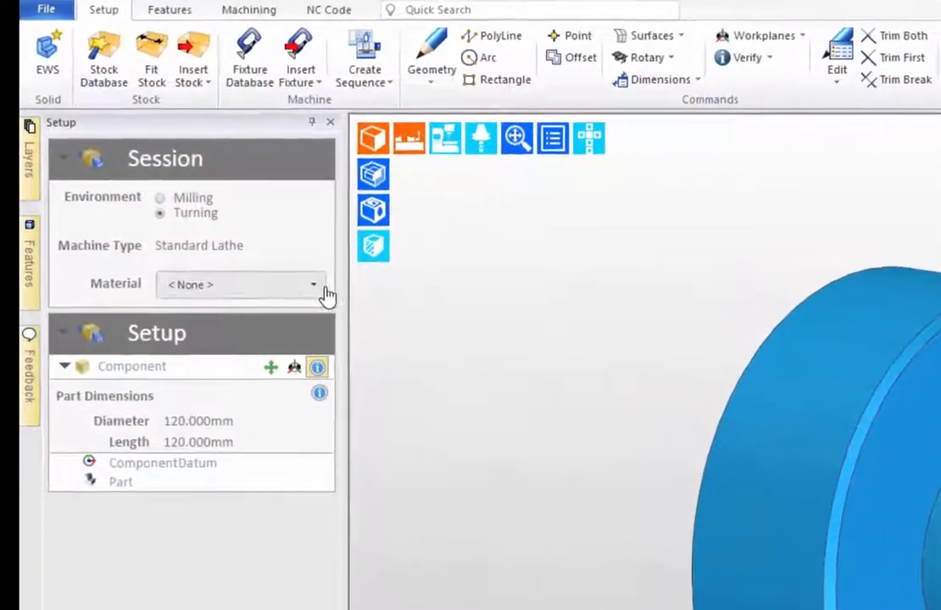
click(257, 246)
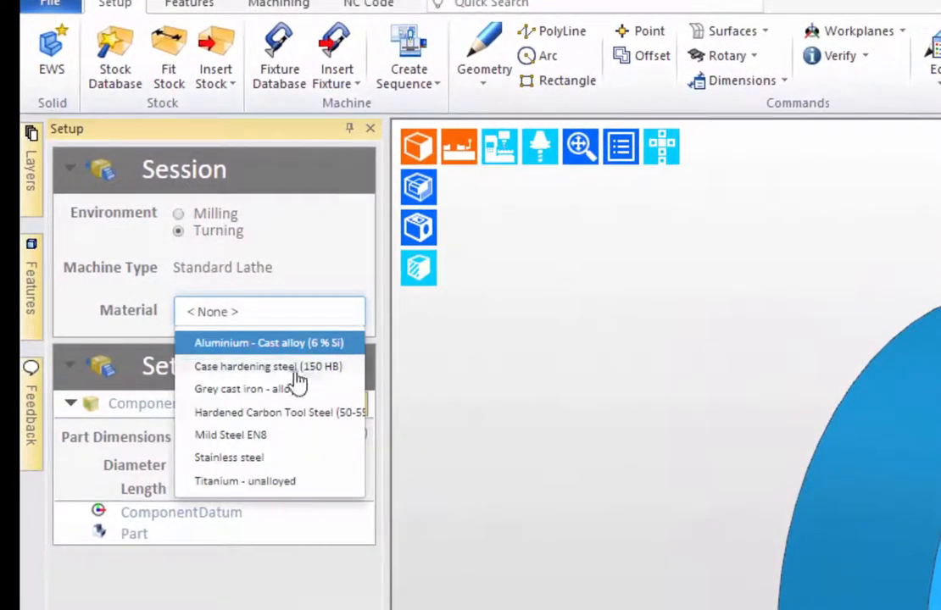
click(253, 440)
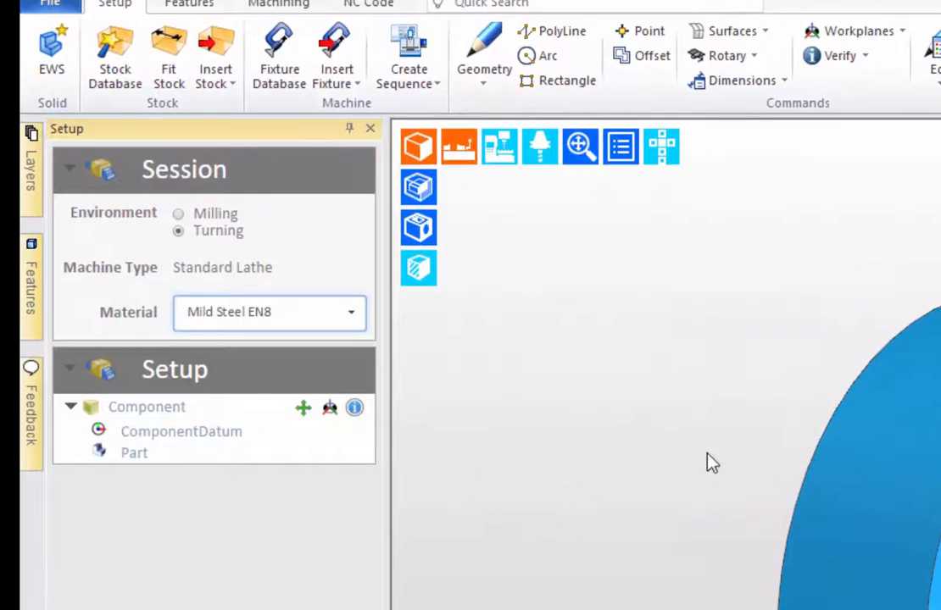
Fit 146 mm long stock around the shaft with a 125 mm diameter, 1 mm front face offset and 25 mm back face offset.
middle_drag(707, 463, 918, 558)
middle_drag(797, 495, 821, 603)
mouse_move(645, 307)
ctrl+middle_down()
mouse_move(646, 376)
mouse_move(651, 298)
ctrl+middle_up()
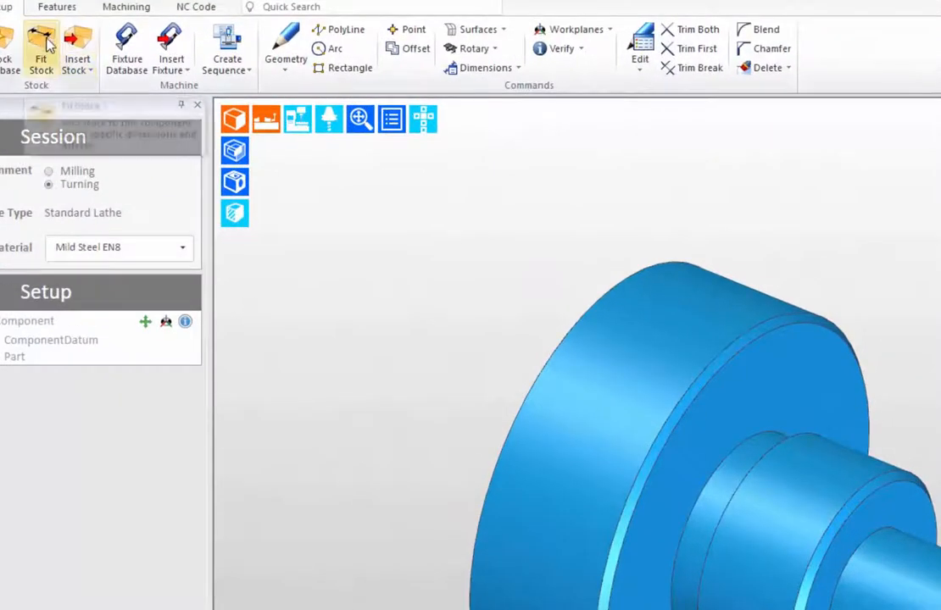
click(48, 44)
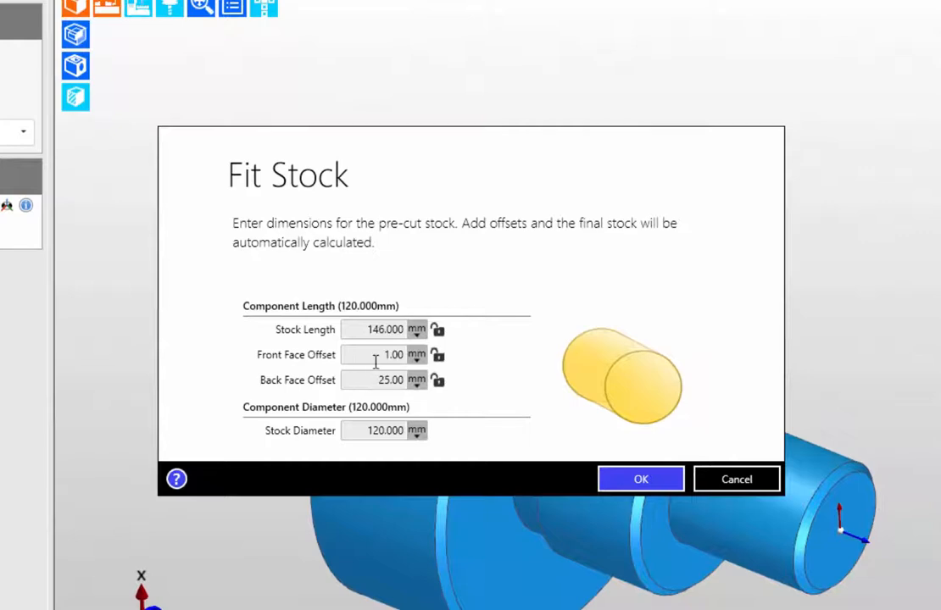
click(363, 431)
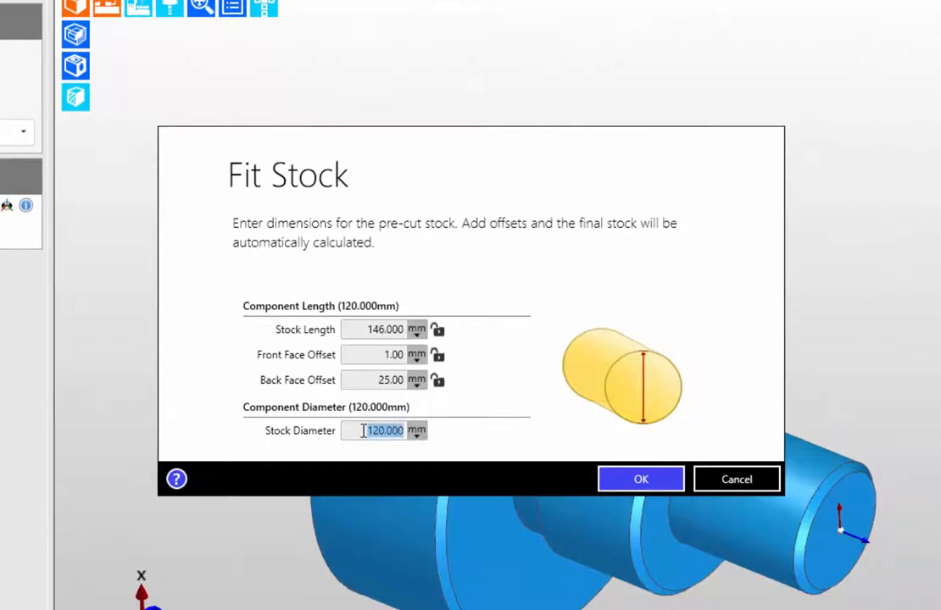
text(125)
key(Return)
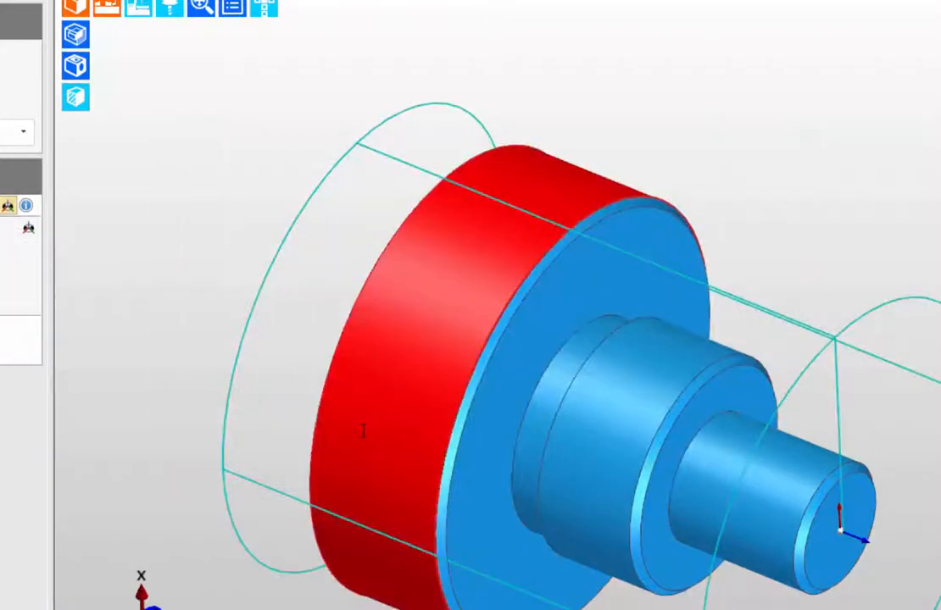
mouse_move(346, 360)
middle_drag(386, 344, 437, 260)
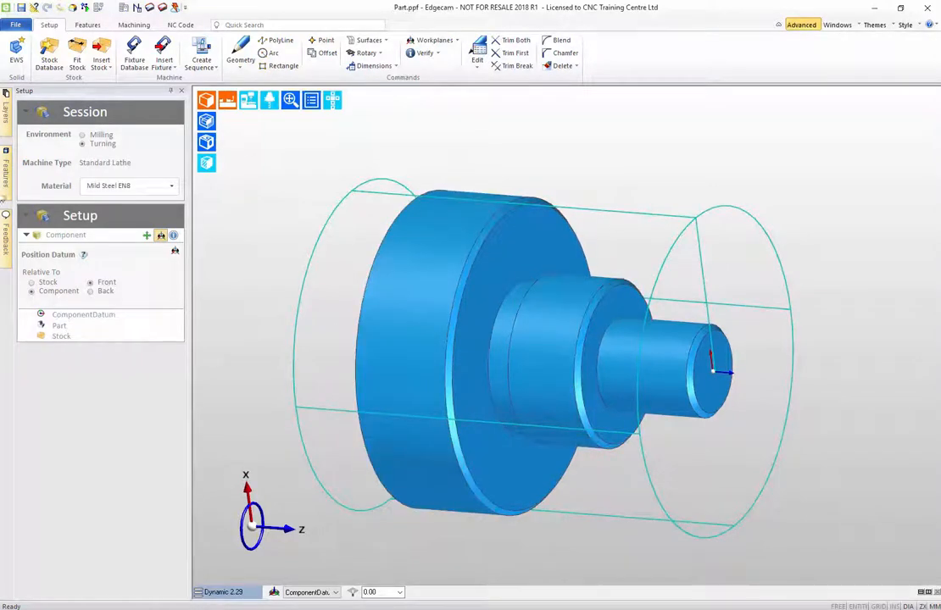
Create a turning sequence on the Sample Lathe 2 axis mm.tcp machine with New Toolkit.4, the main Spindle Datum and the default chuck.
click(204, 54)
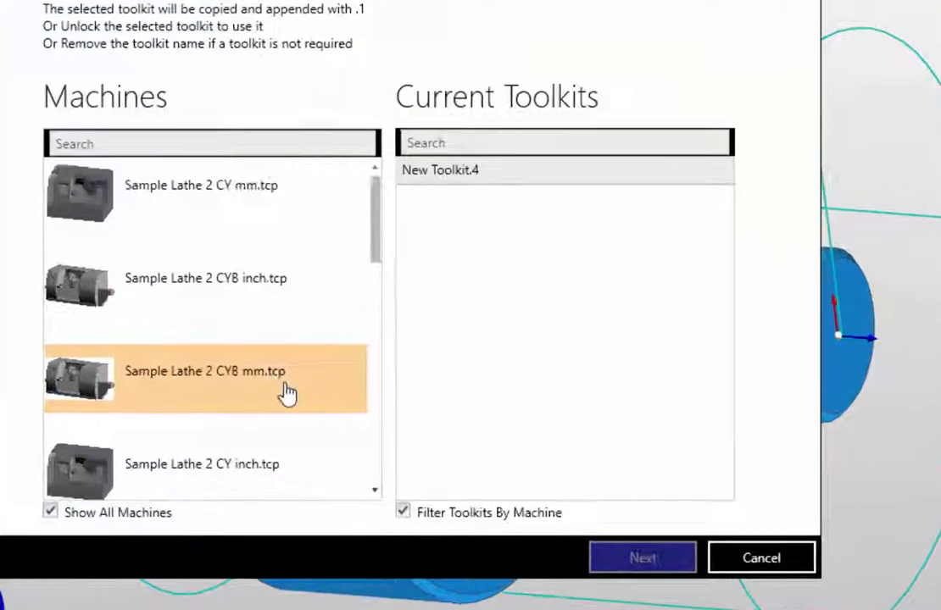
scroll(417, 402, down, 3)
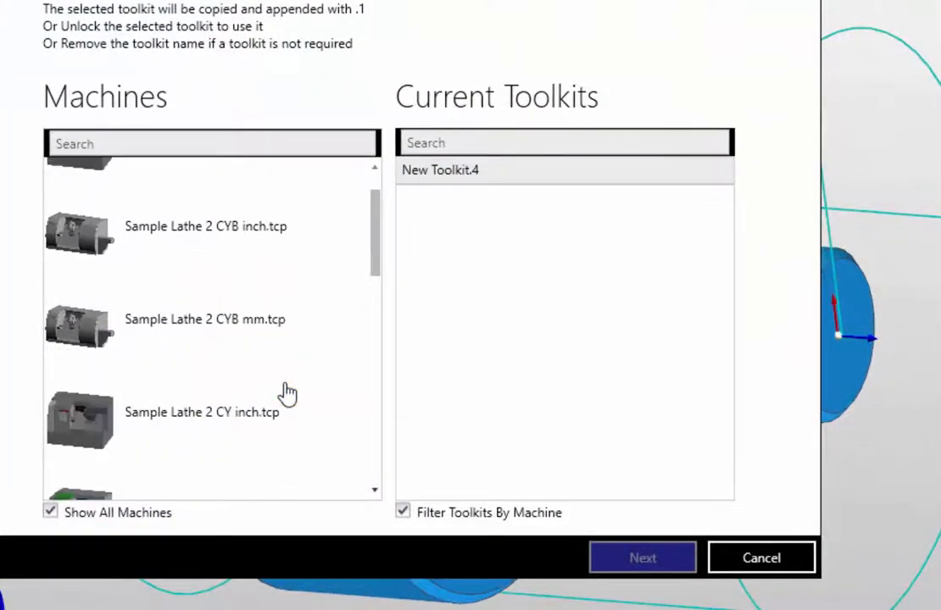
scroll(289, 392, down, 1)
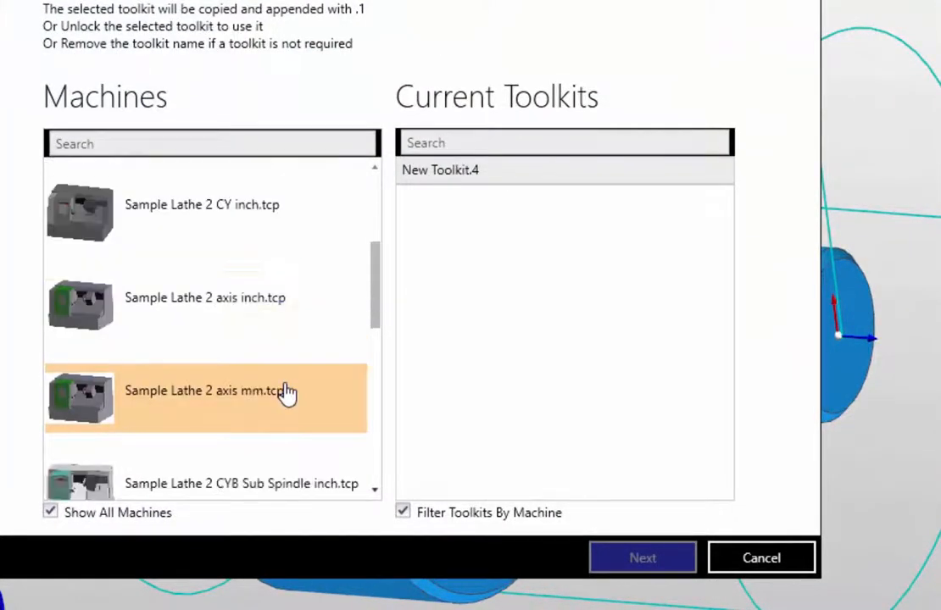
click(144, 421)
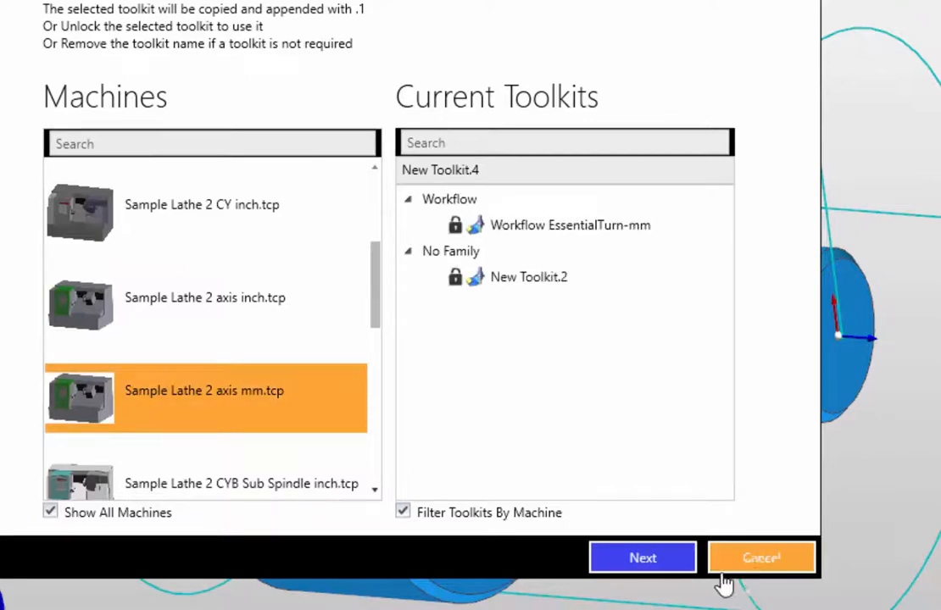
click(642, 559)
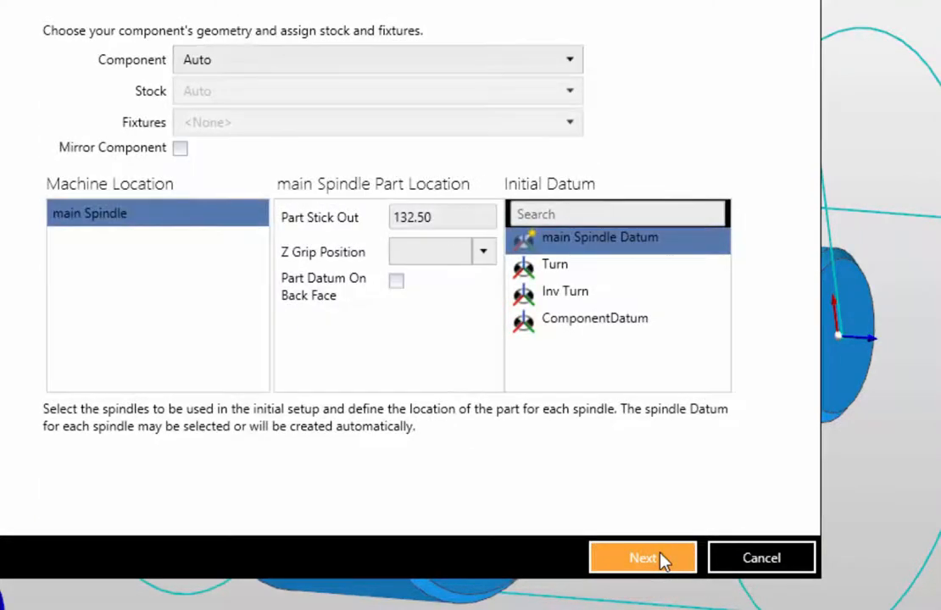
click(642, 559)
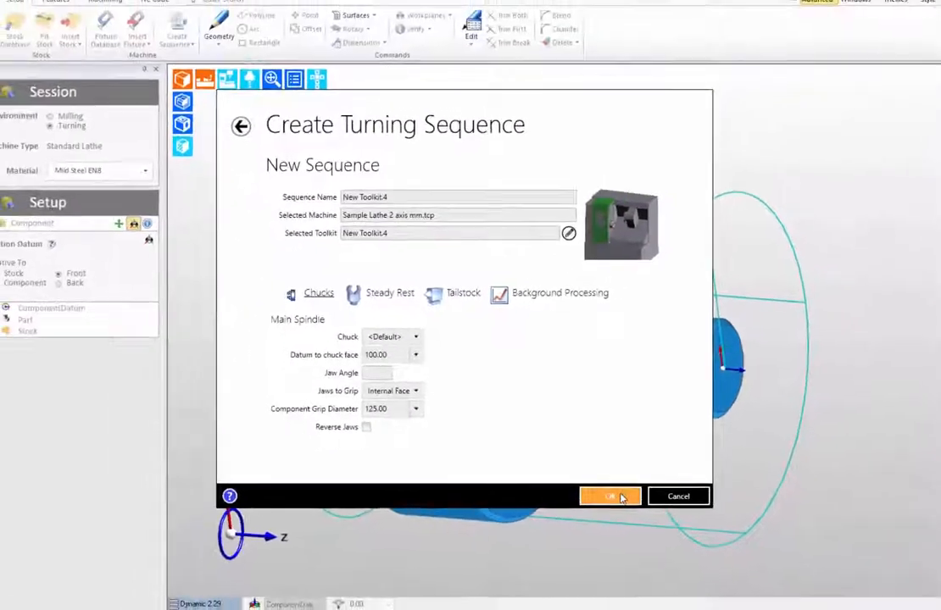
click(630, 508)
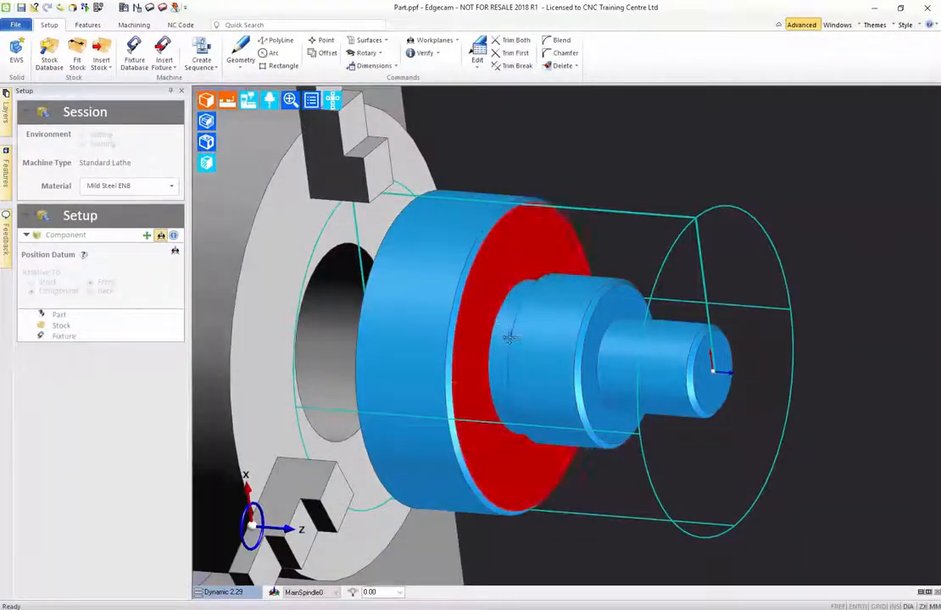
scroll(509, 339, down, 5)
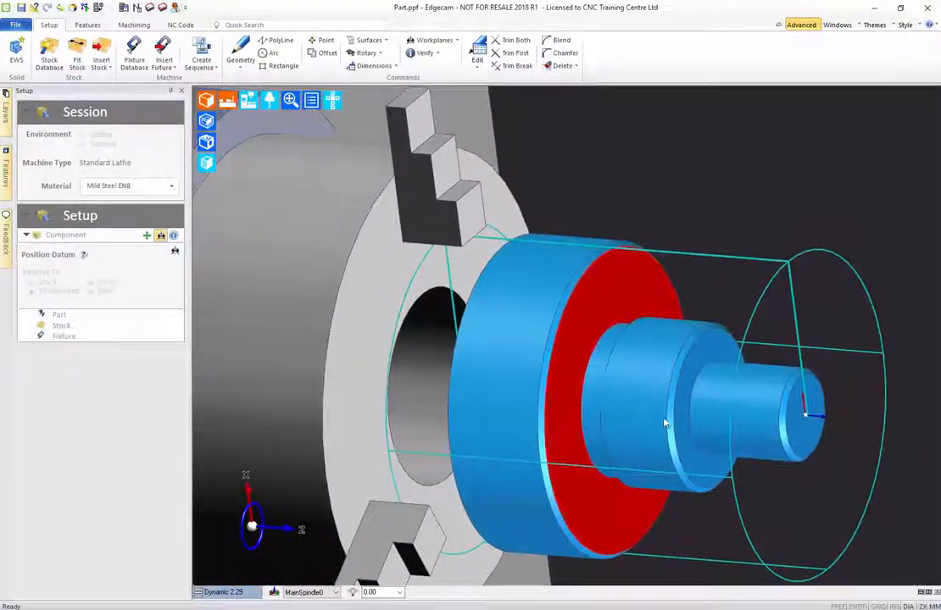
Examine the shaft, its stock outline and the chuck jaws on the lathe from several angles.
middle_drag(469, 308, 563, 359)
scroll(564, 365, up, 5)
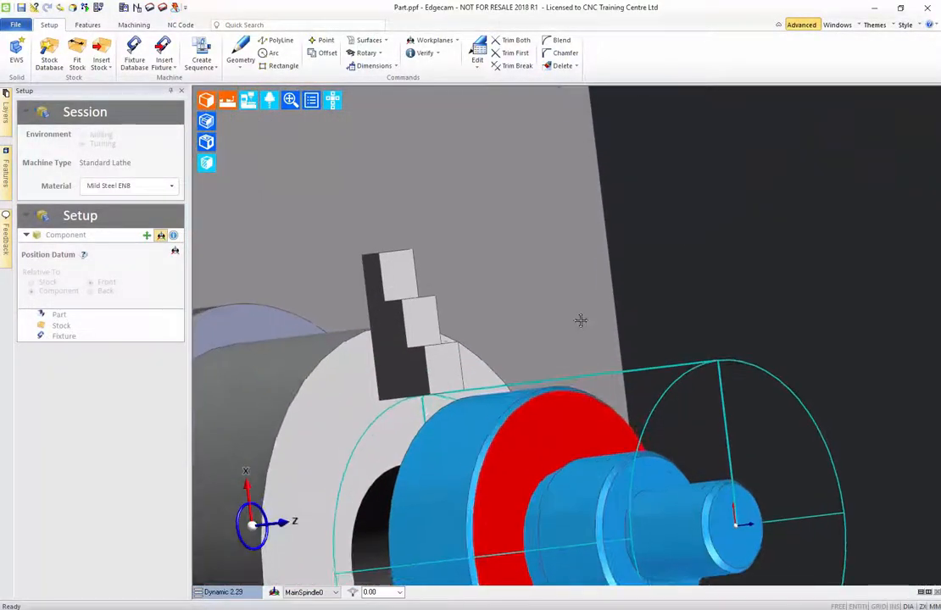
scroll(580, 320, down, 6)
scroll(477, 272, up, 2)
middle_drag(477, 272, 481, 242)
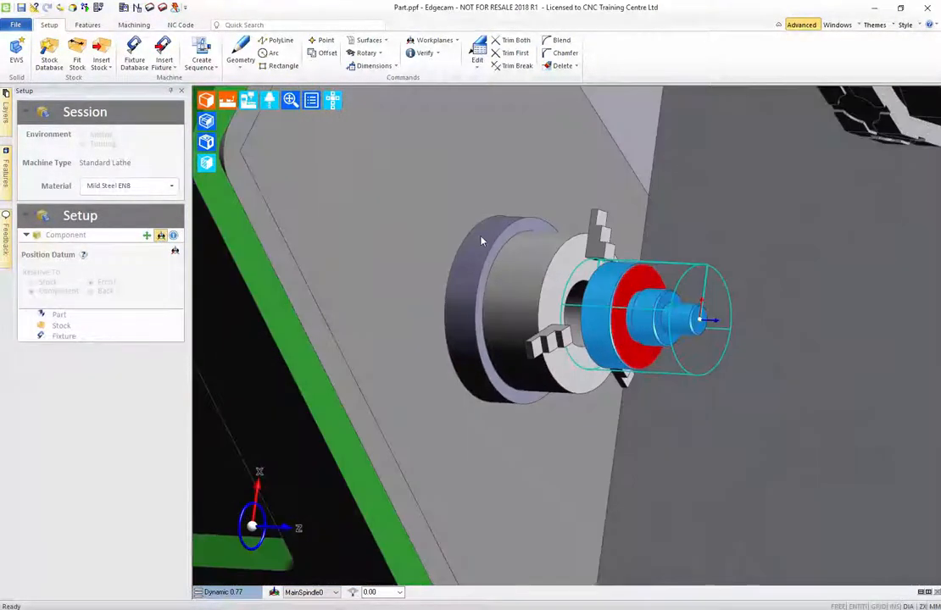
scroll(474, 280, down, 2)
middle_drag(547, 271, 484, 314)
scroll(542, 274, up, 5)
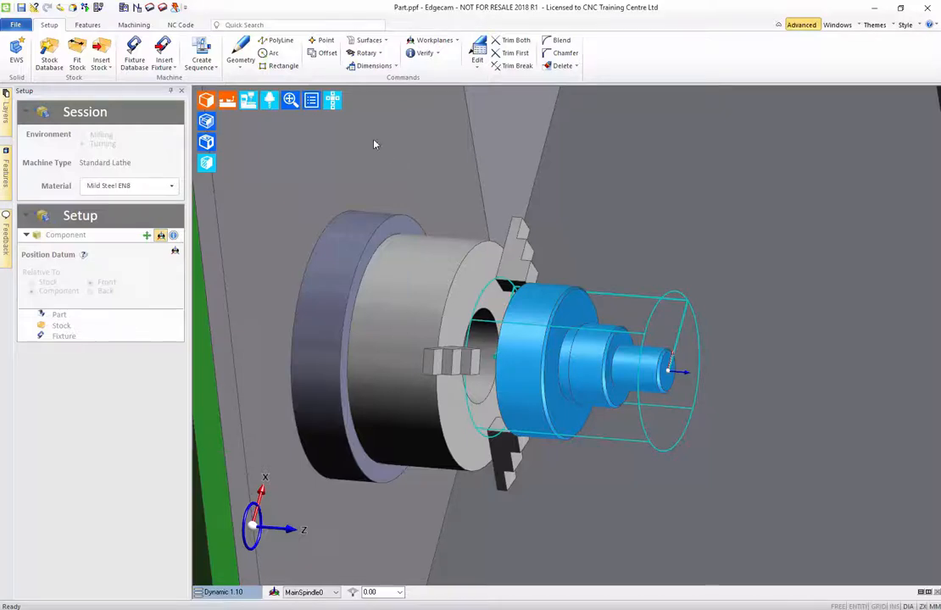
middle_drag(482, 288, 438, 286)
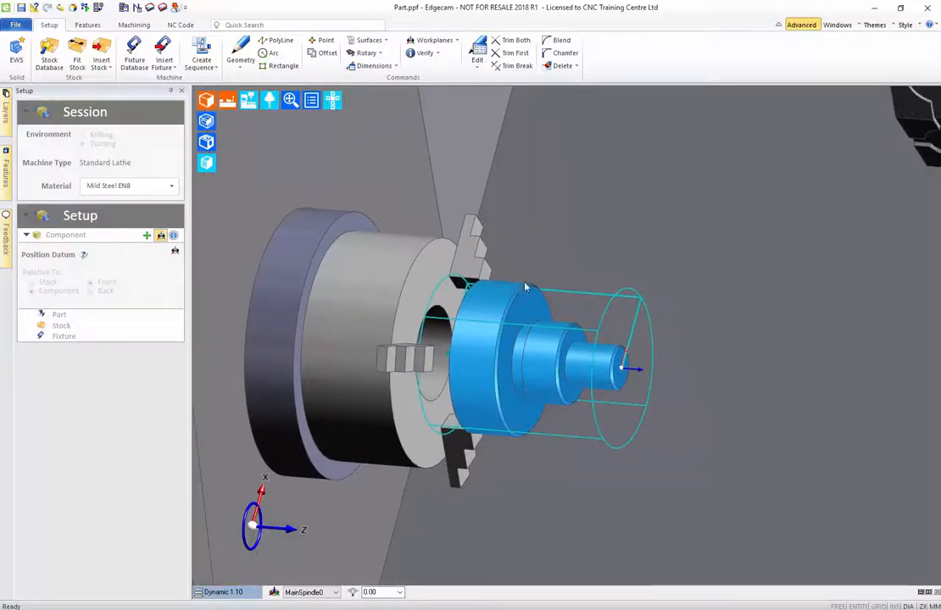
middle_drag(646, 277, 666, 291)
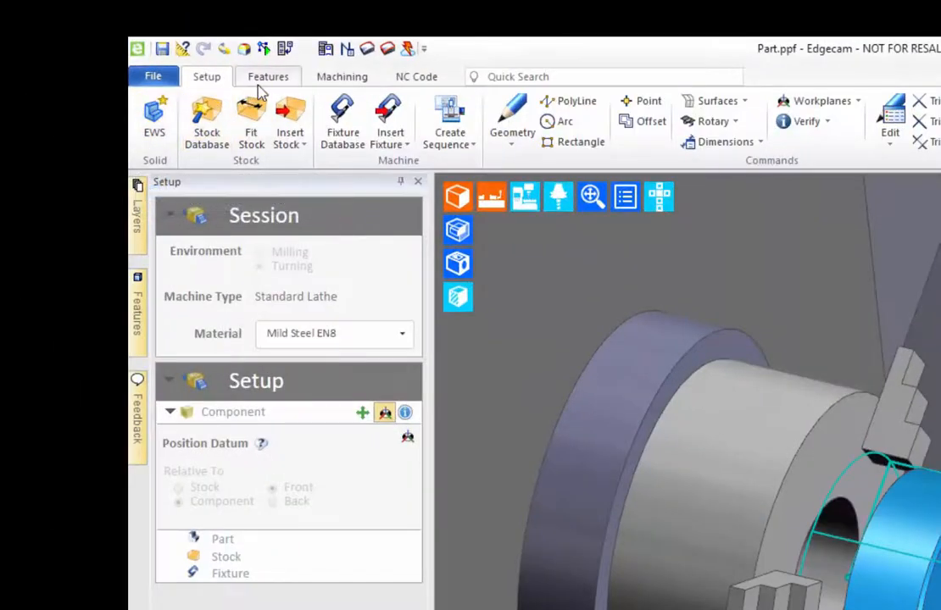
Find the shaft's turning features with turn profiles, front face profiles and grooves enabled, and threads and bore profiles turned off.
click(84, 28)
click(168, 126)
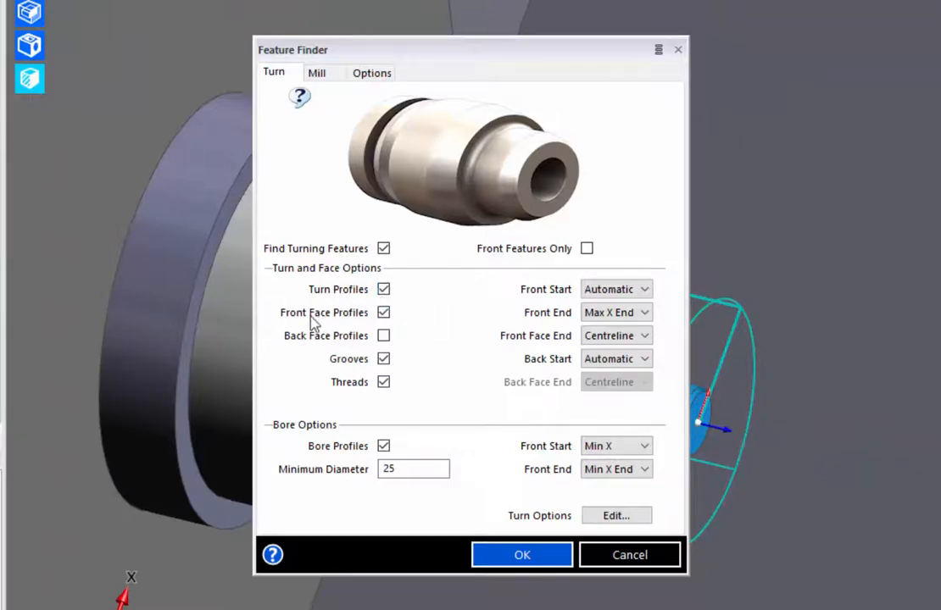
click(384, 382)
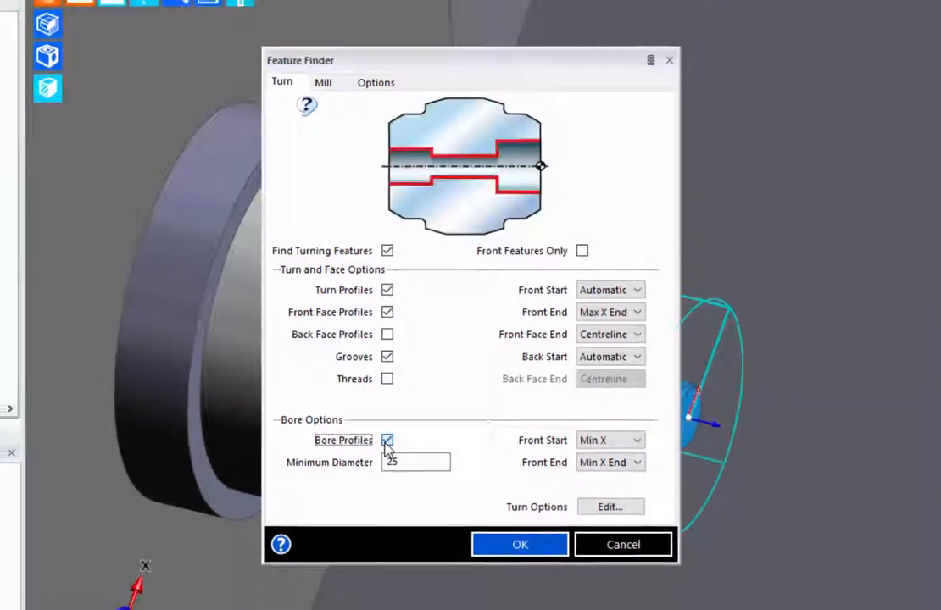
click(383, 446)
click(522, 556)
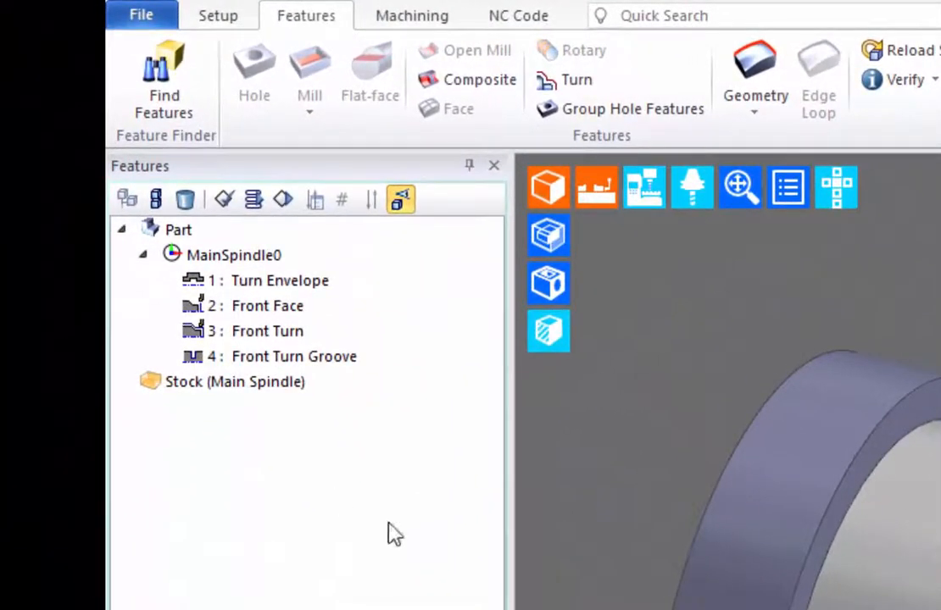
Plan the roughing and finishing operations for the front face, front turn and front turn groove features.
middle_drag(649, 547, 750, 517)
scroll(700, 410, up, 5)
middle_drag(577, 318, 414, 195)
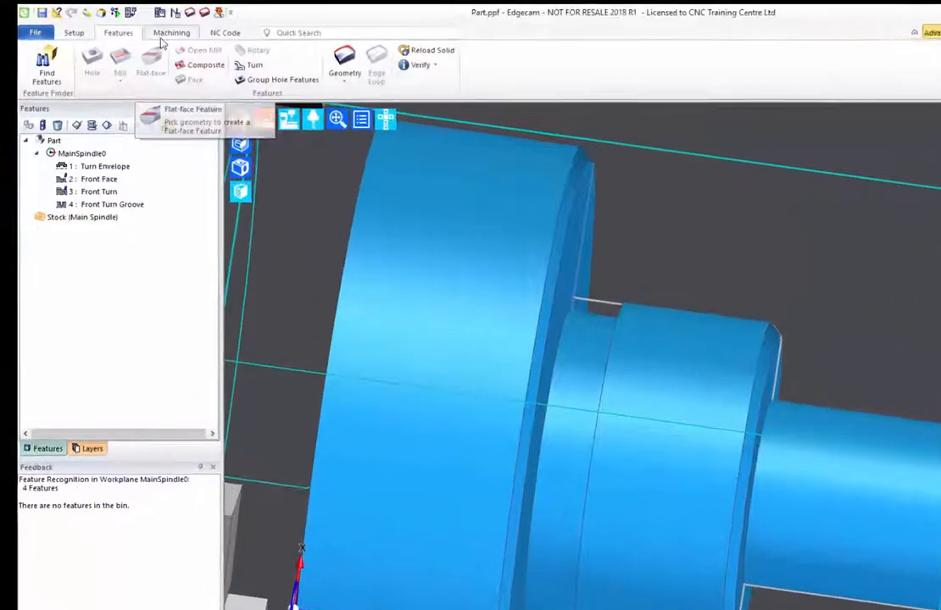
click(132, 26)
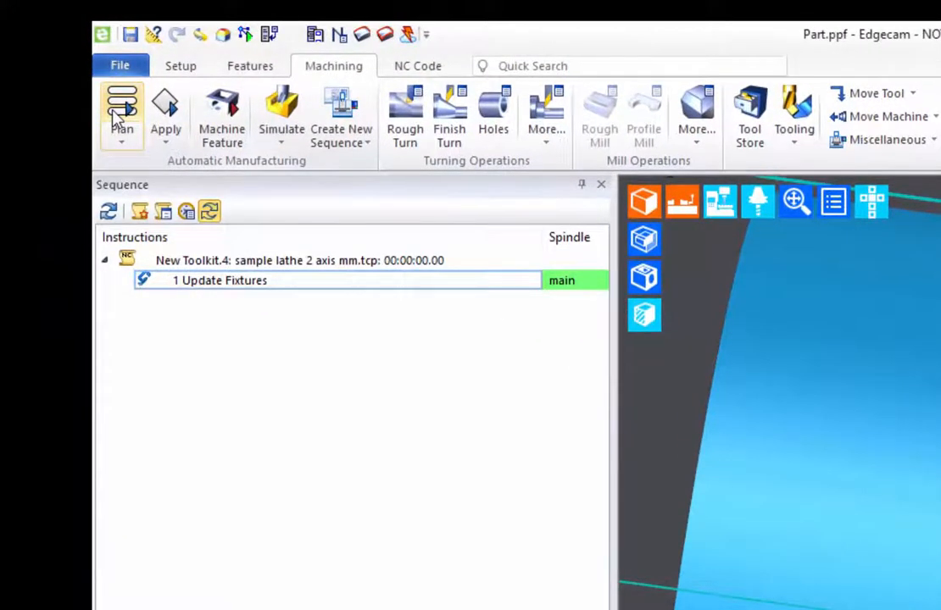
click(121, 117)
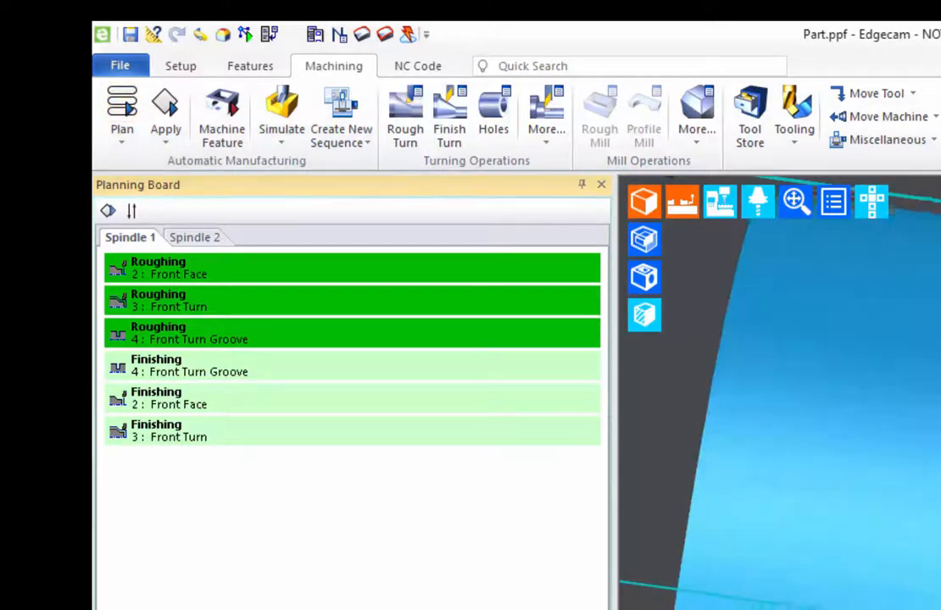
Apply machining strategies to all planned Spindle 1 operations and check the sequence instructions they produce.
scroll(779, 393, down, 5)
middle_drag(890, 407, 911, 458)
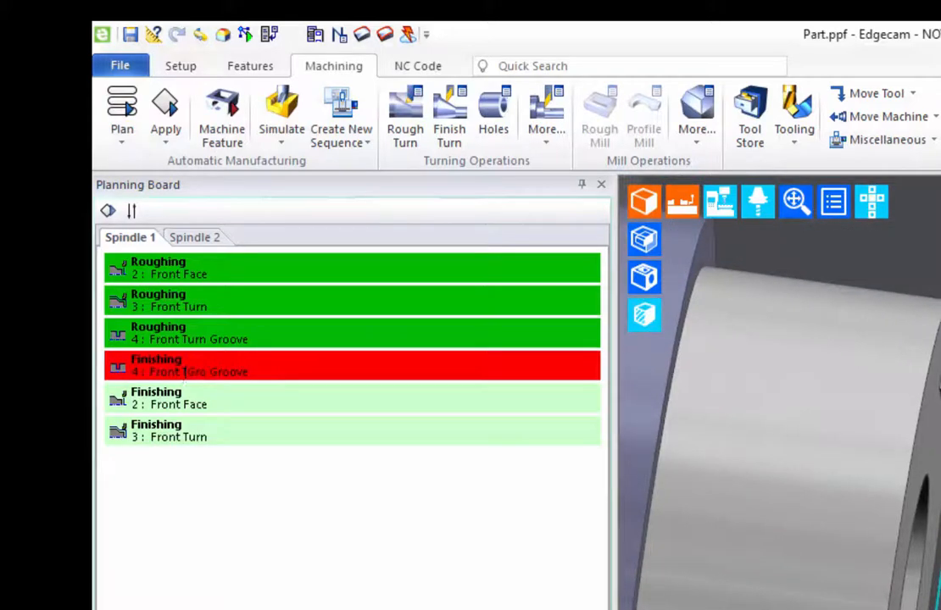
click(165, 119)
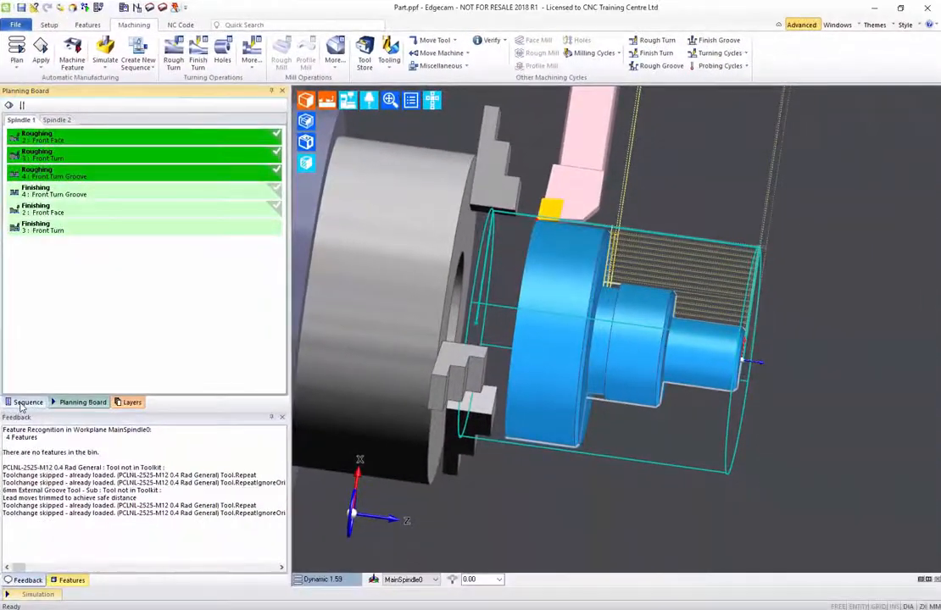
click(70, 554)
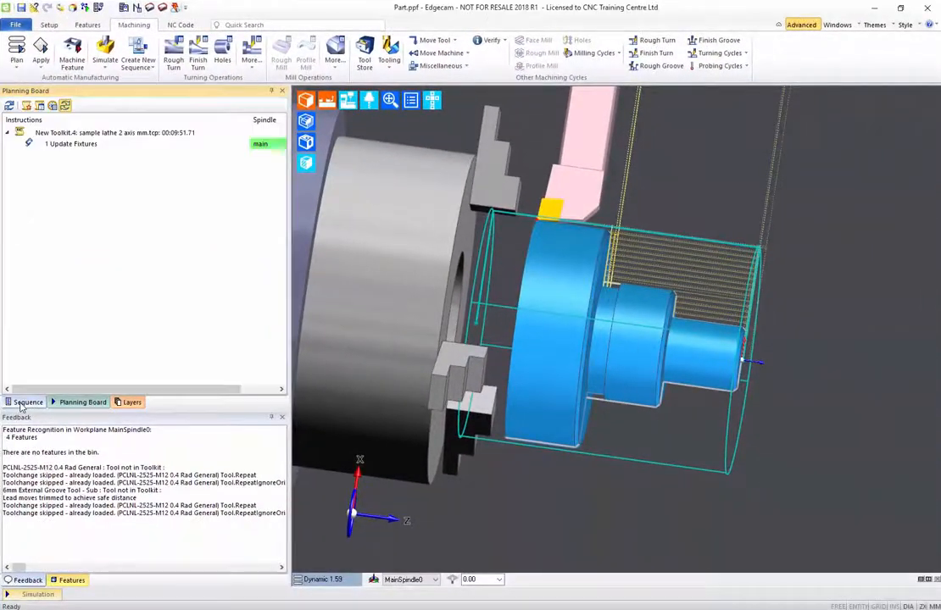
click(72, 404)
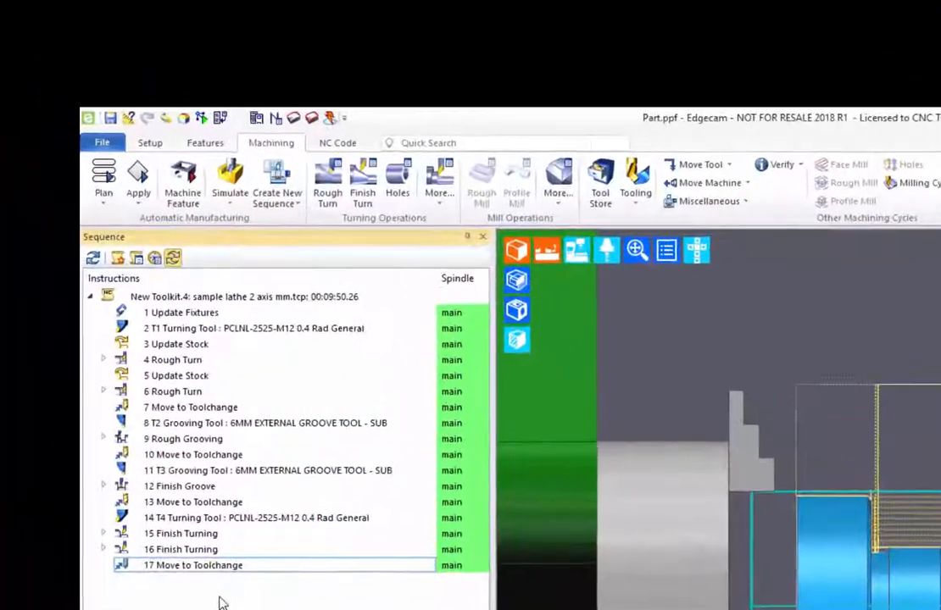
Simulate the complete turning sequence on the machine, adjusting the playback speed.
click(235, 180)
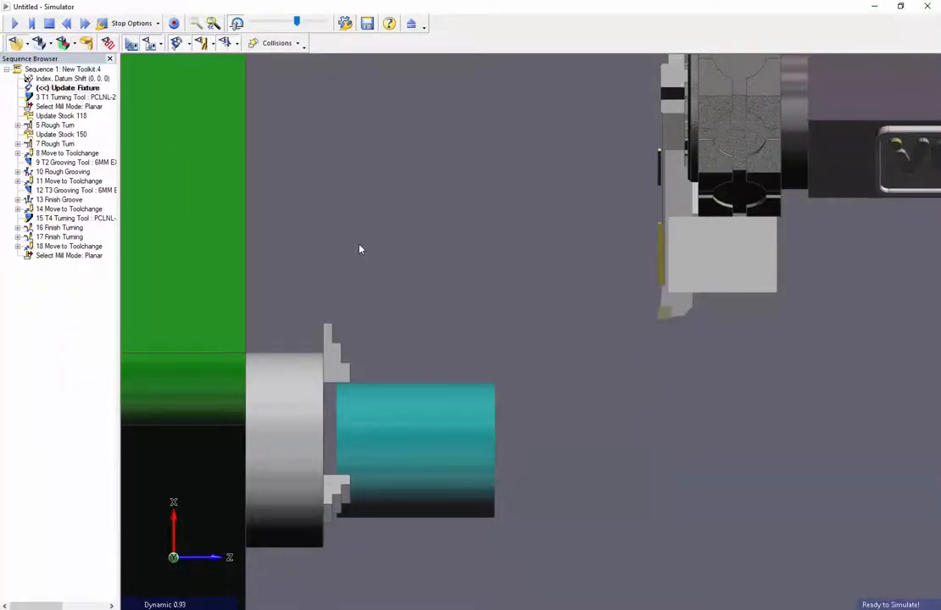
middle_drag(360, 249, 383, 220)
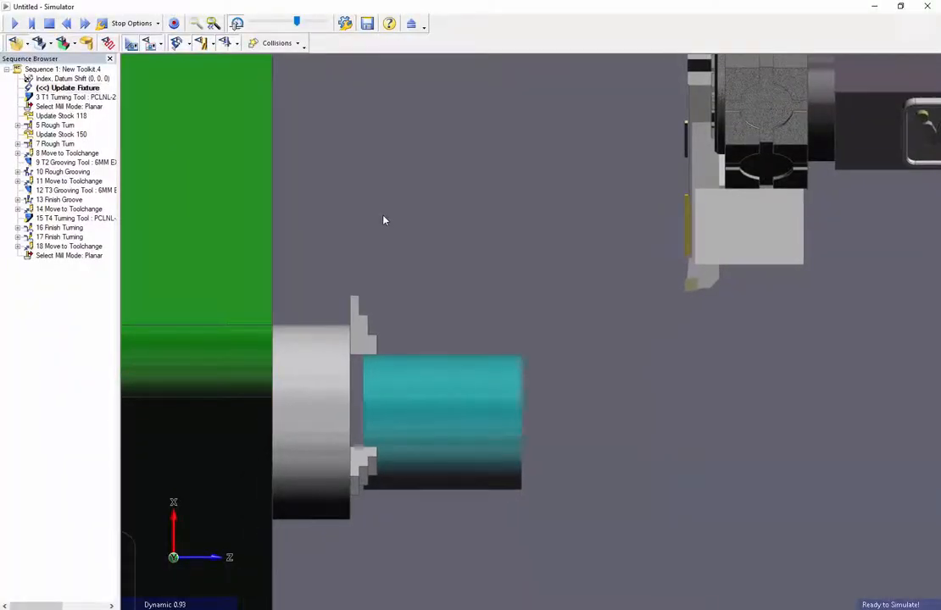
click(13, 23)
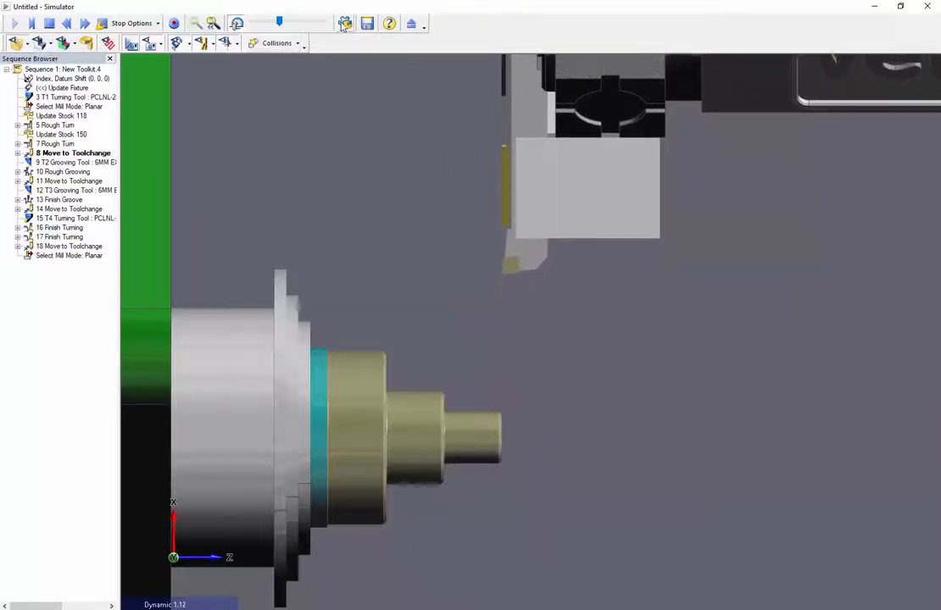
drag(279, 22, 260, 28)
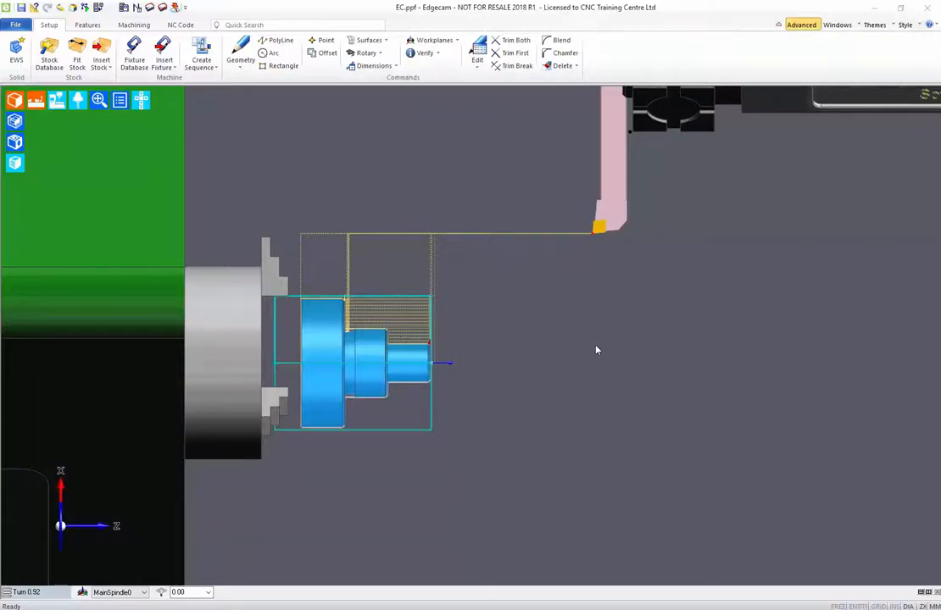
Generate the NC code as Complete Programme.nc with job name New Toolkit.4, overwriting the existing file and updating the existing kit.
click(179, 26)
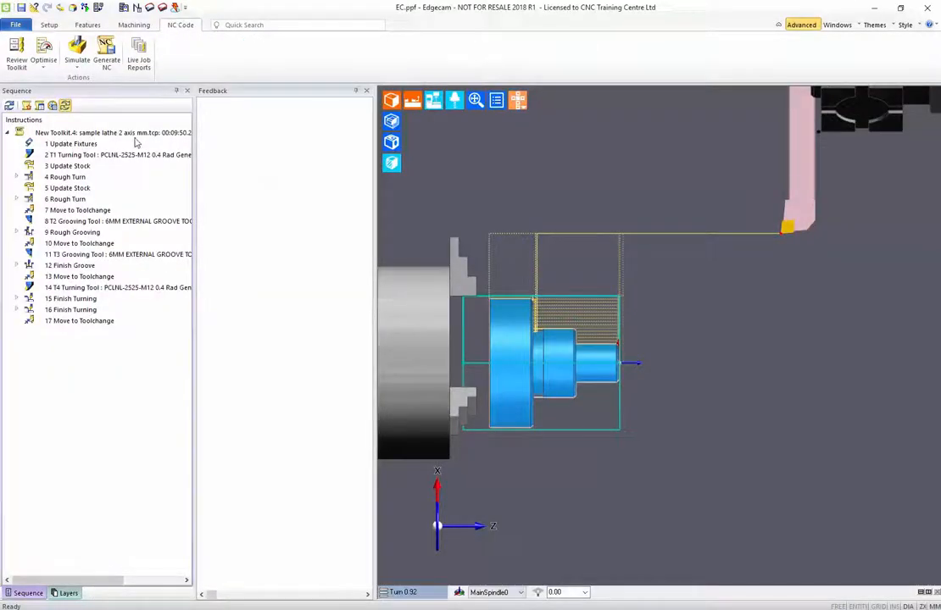
click(109, 51)
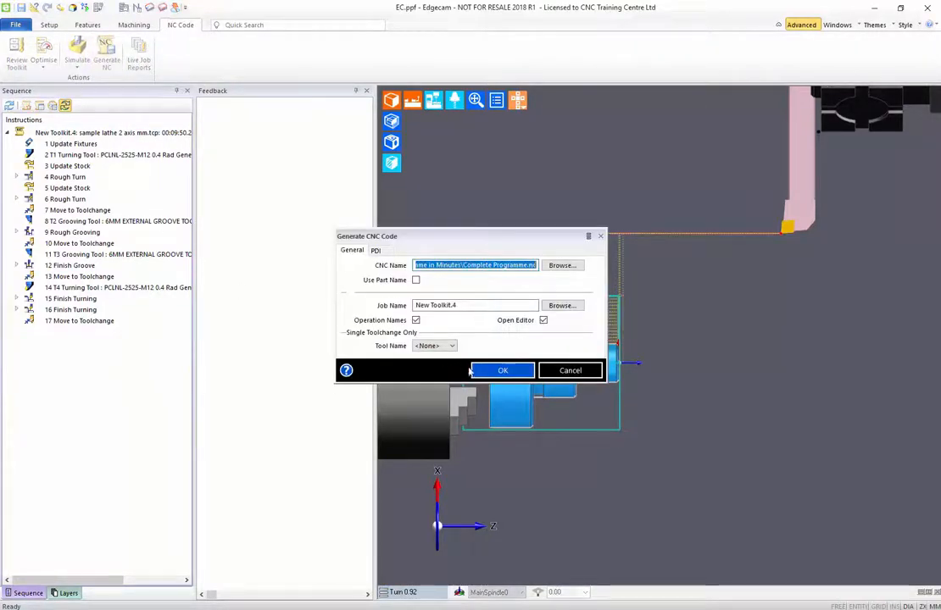
click(495, 373)
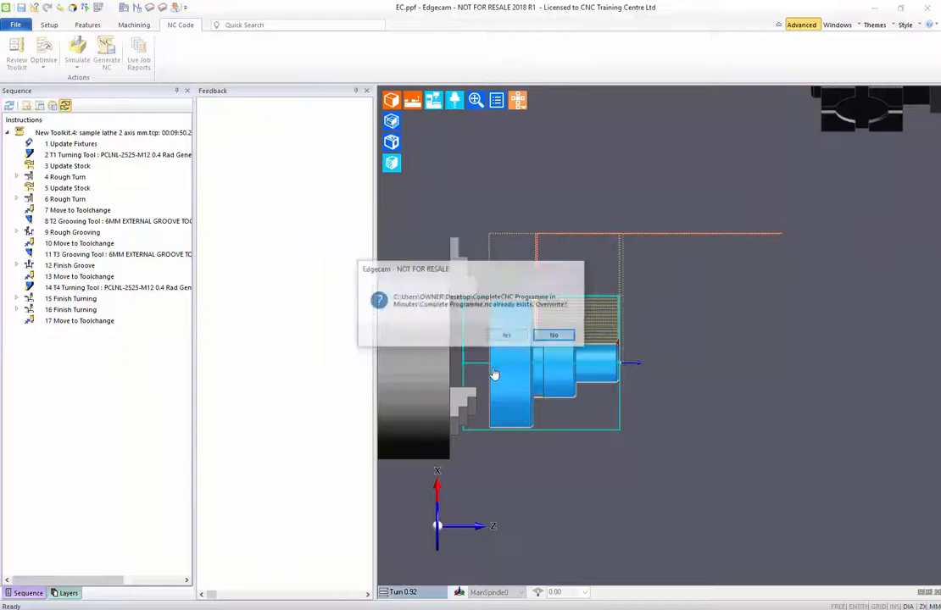
click(502, 342)
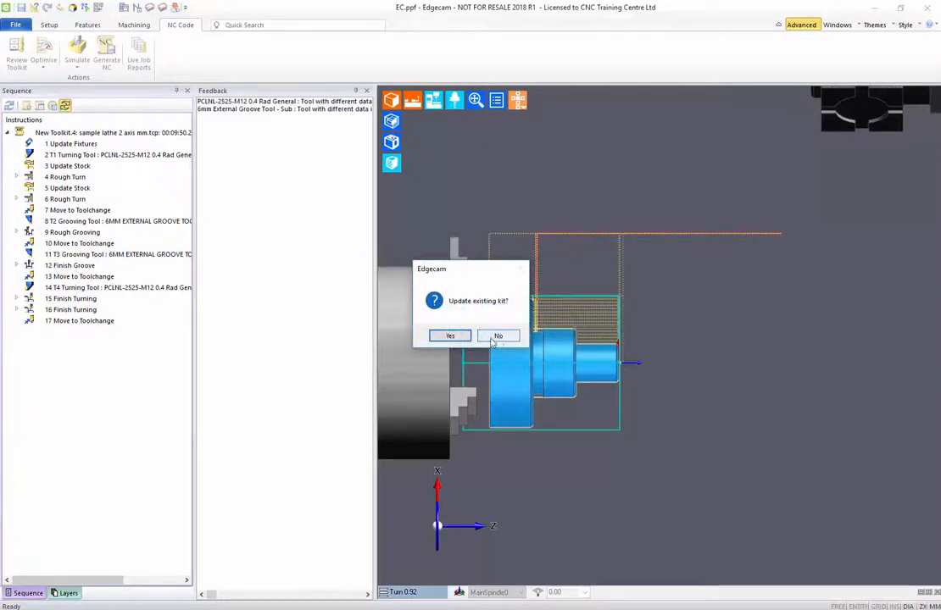
click(454, 338)
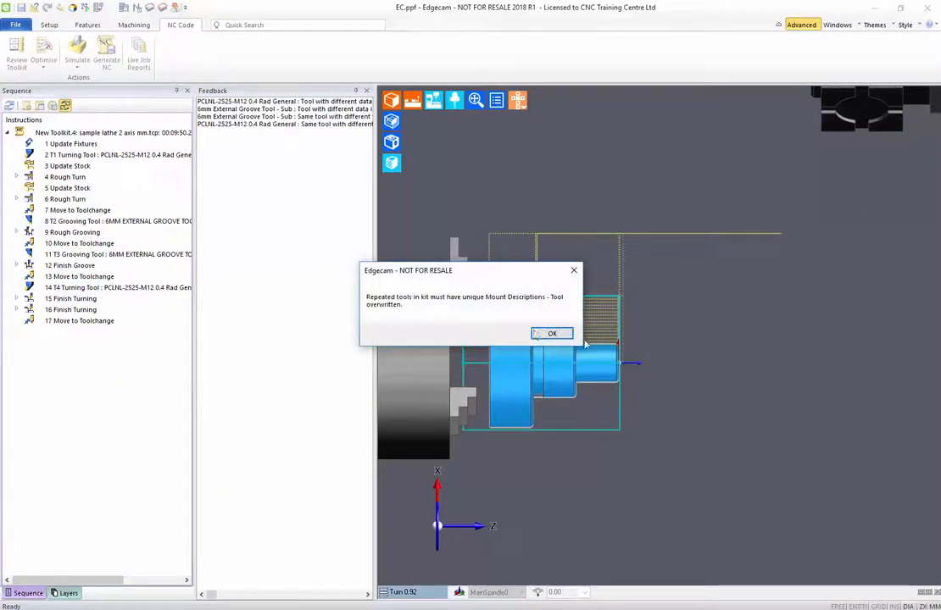
click(552, 334)
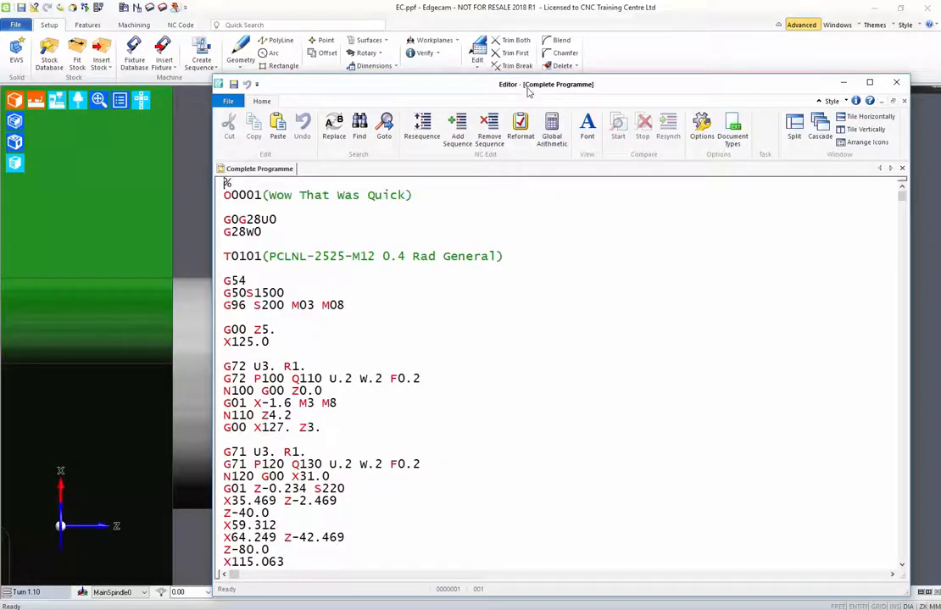
Review the generated Complete Programme code in the Editor, from the program header through the tool changes.
drag(527, 92, 512, 58)
scroll(480, 433, down, 5)
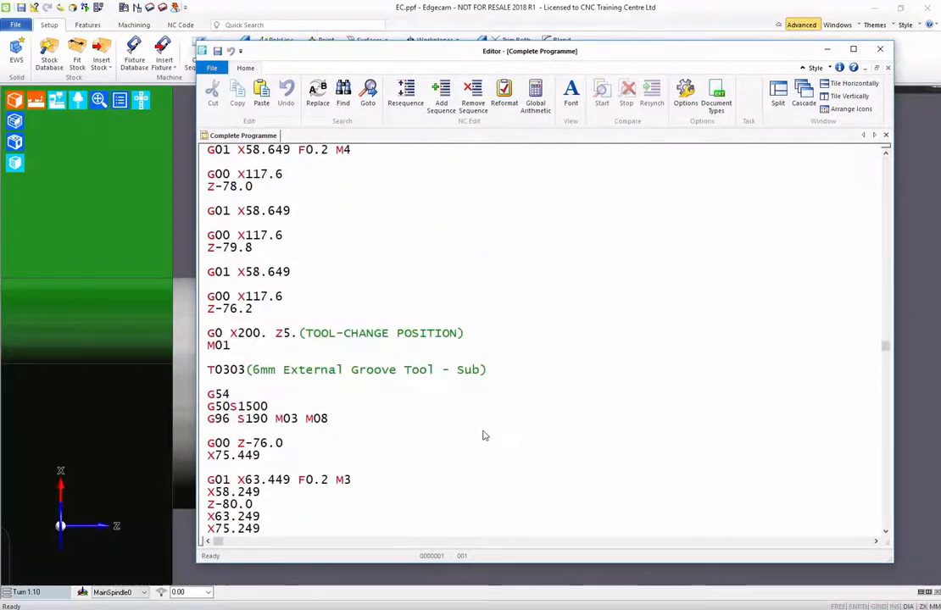
scroll(484, 435, down, 5)
scroll(483, 435, up, 6)
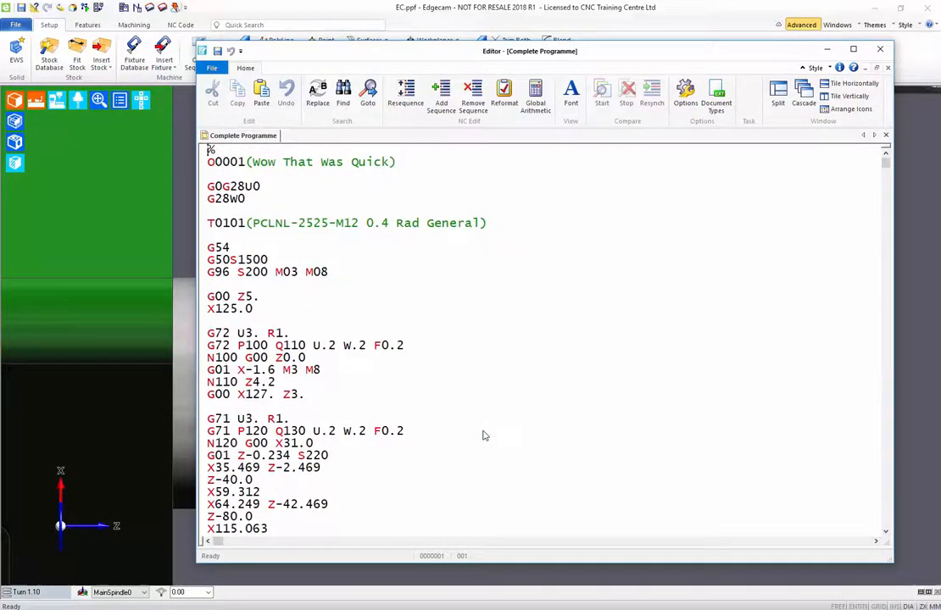